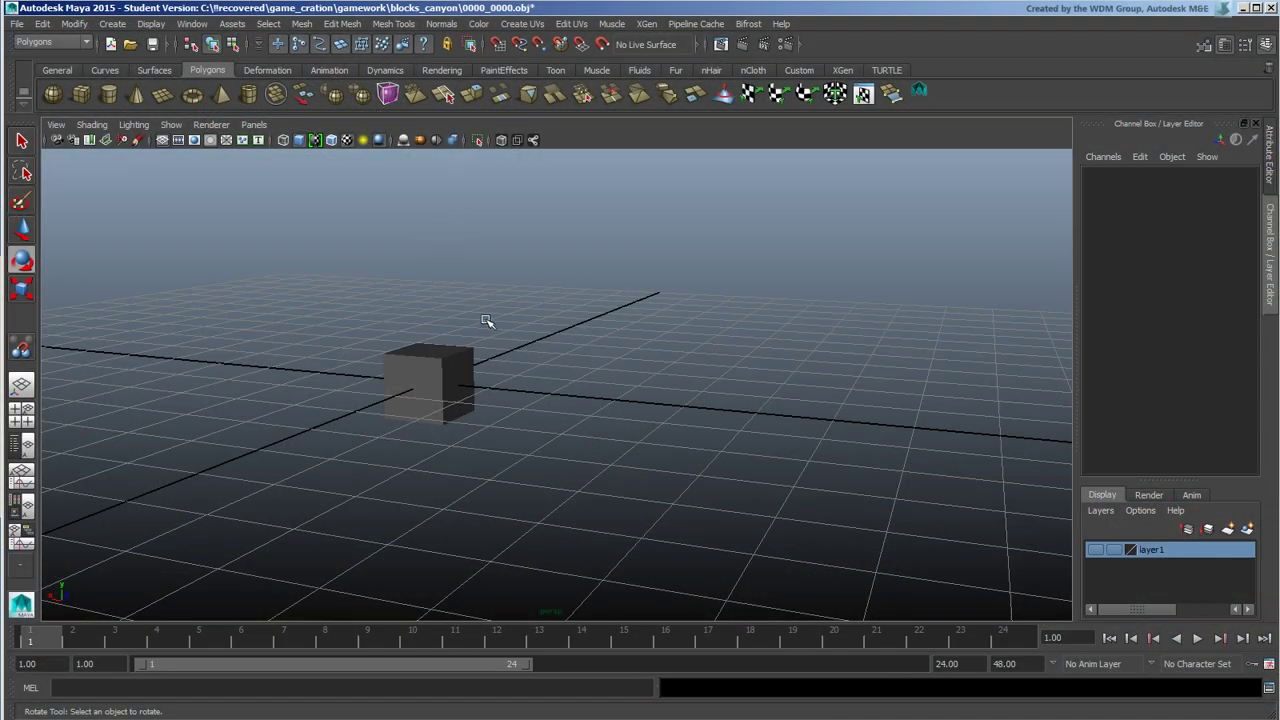
- Frame pCube1 up close in the perspective view and select it with the Rotate tool
{"action": "left_click_drag", "start_coordinate": [445, 326], "coordinate": [503, 420], "text": "alt"}
{"action": "right_click_drag", "start_coordinate": [503, 420], "coordinate": [571, 263], "text": "alt"}
{"action": "middle_click_drag", "start_coordinate": [571, 263], "coordinate": [634, 366], "text": "alt"}
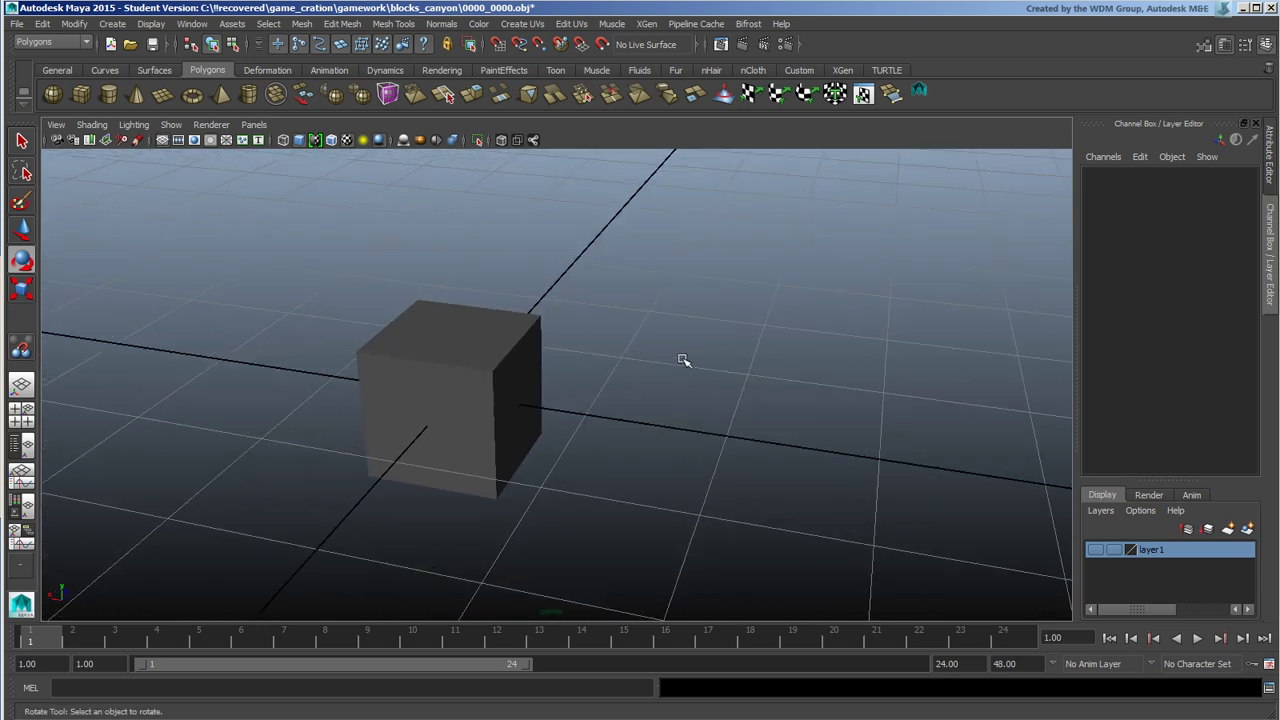
{"action": "left_click", "coordinate": [497, 380]}
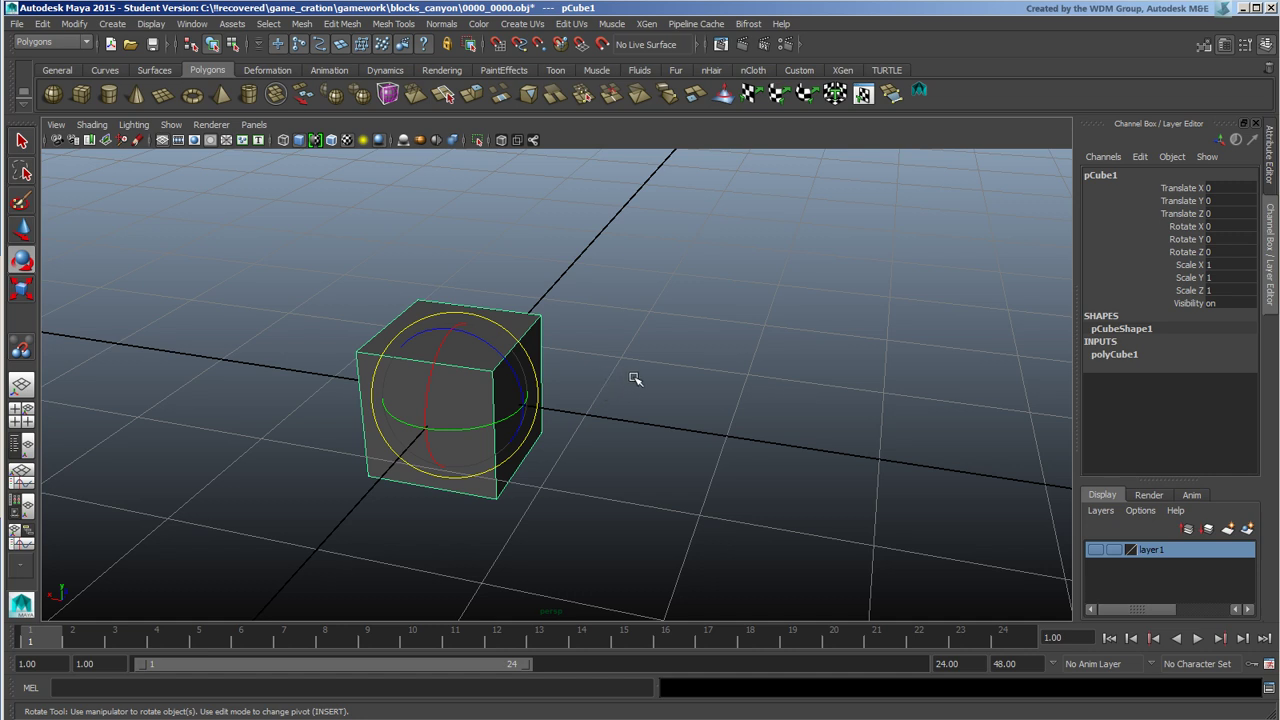
{"action": "middle_click_drag", "start_coordinate": [636, 404], "coordinate": [656, 353], "text": "alt"}
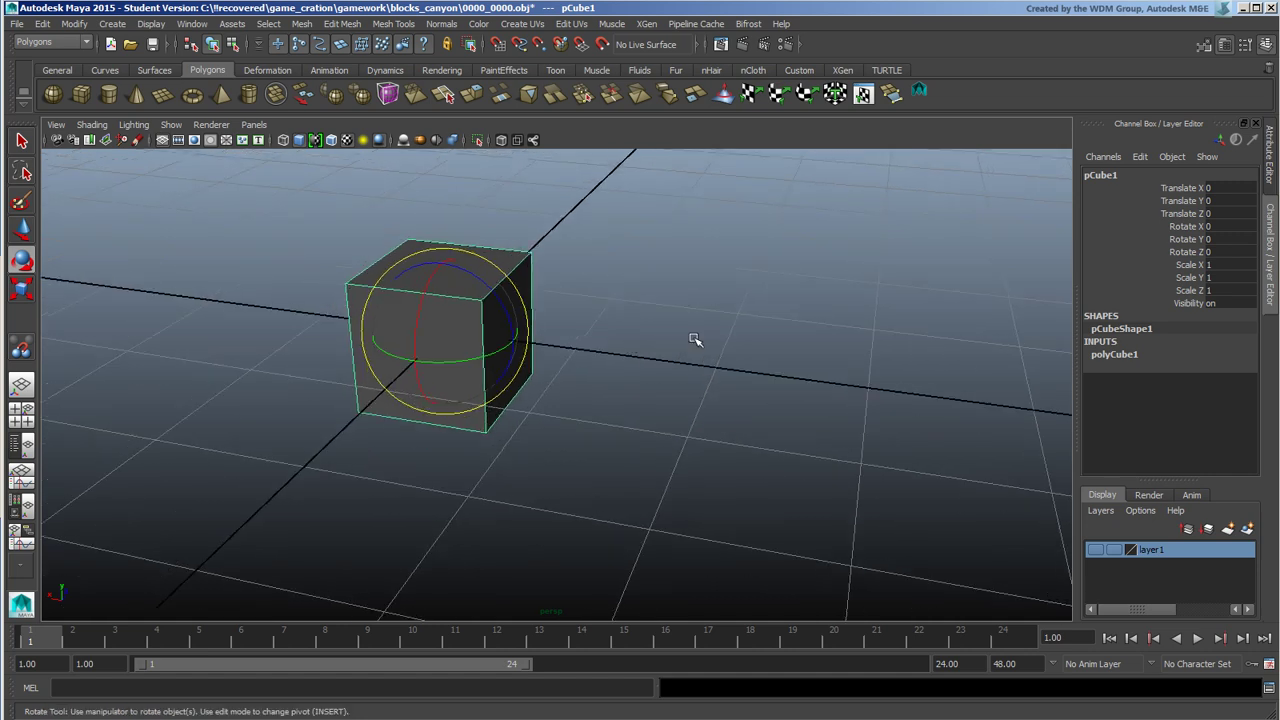
- Slide pCube1's pivot out along X beside the cube and test rotating around it
{"action": "key", "text": "Insert"}
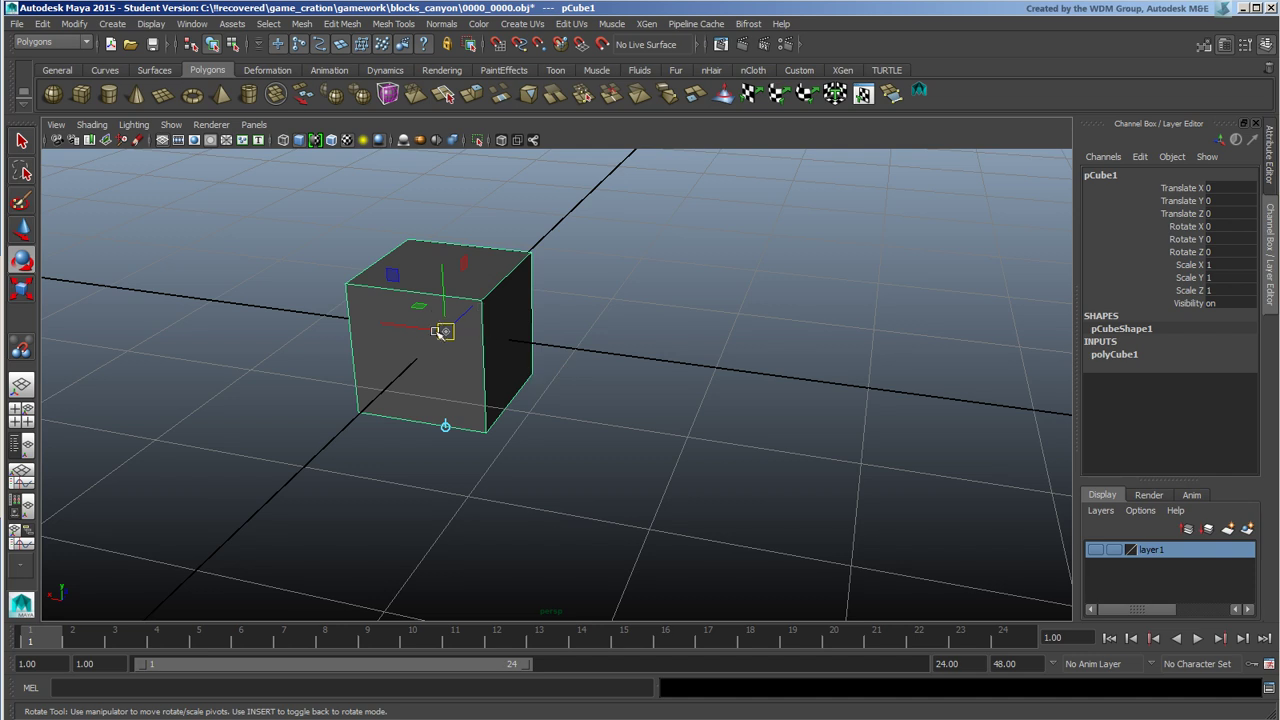
{"action": "key", "text": "Insert"}
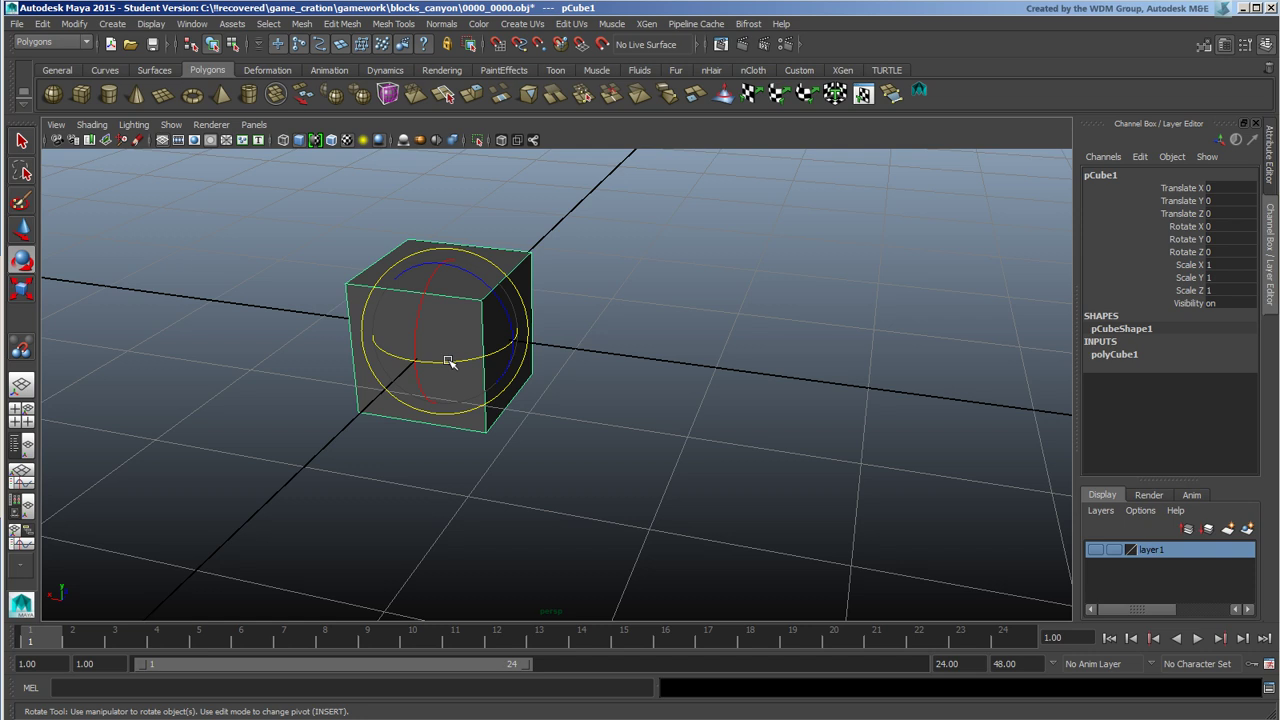
{"action": "key", "text": "Insert"}
{"action": "left_click_drag", "start_coordinate": [393, 325], "coordinate": [695, 388]}
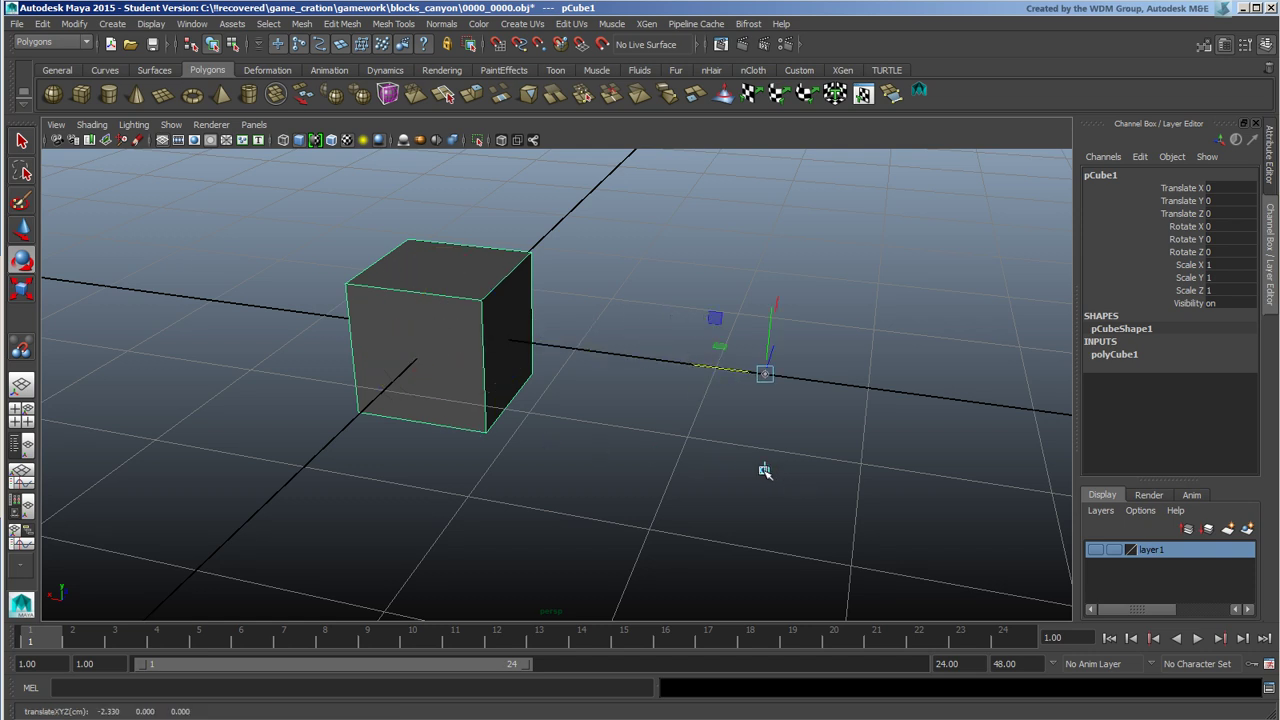
{"action": "key", "text": "Insert"}
{"action": "left_click_drag", "start_coordinate": [800, 366], "coordinate": [740, 360]}
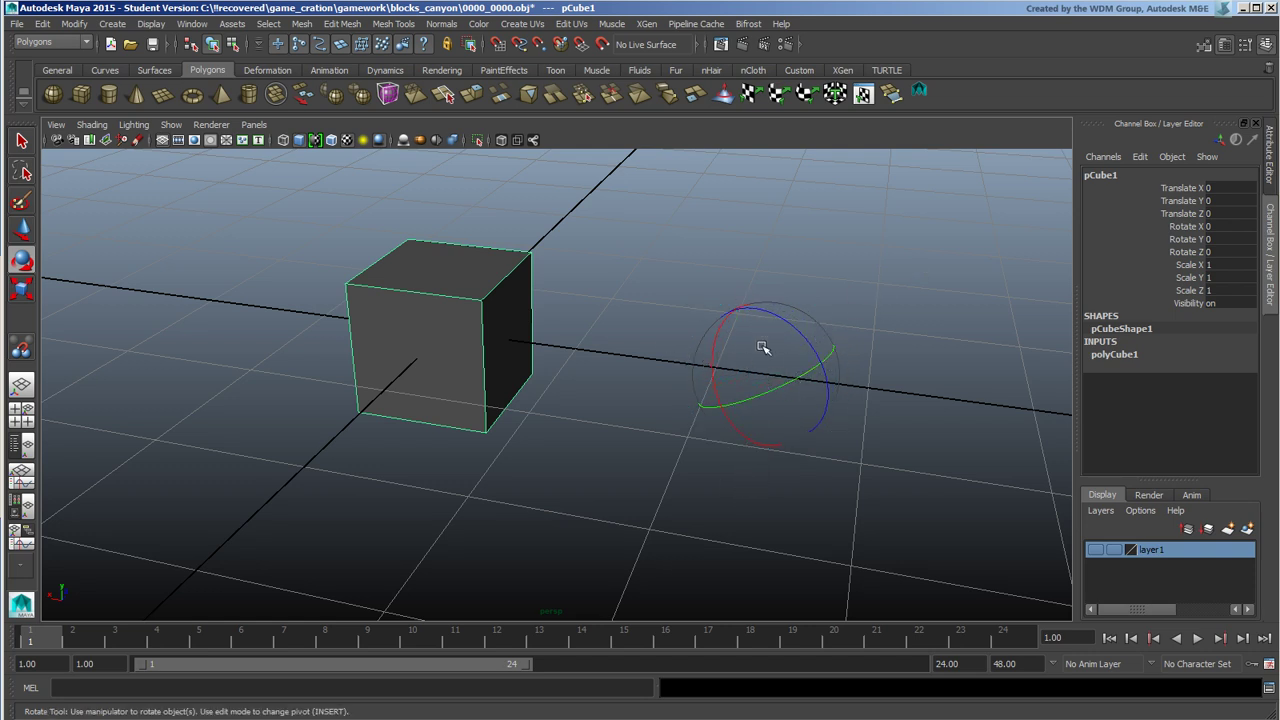
- Set the Move Tool's axis to Custom orientation, then Object, in Tool Settings
{"action": "double_click", "coordinate": [22, 229]}
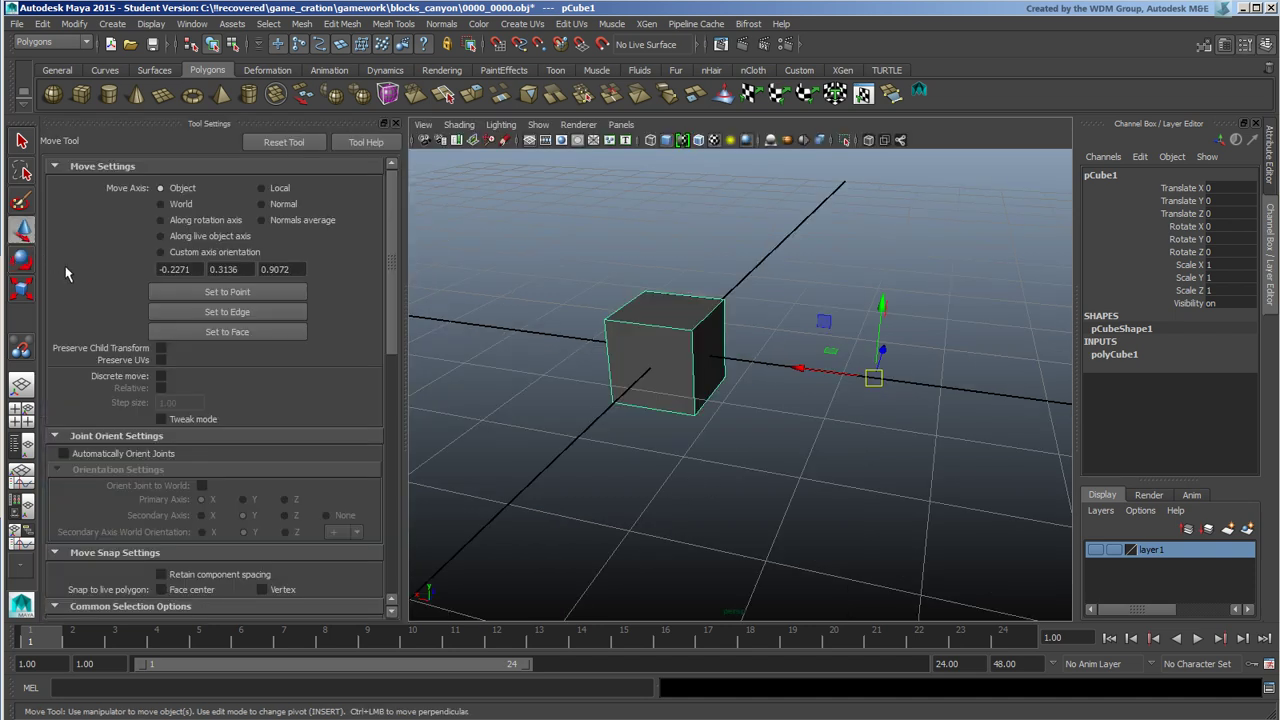
{"action": "left_click", "coordinate": [196, 254]}
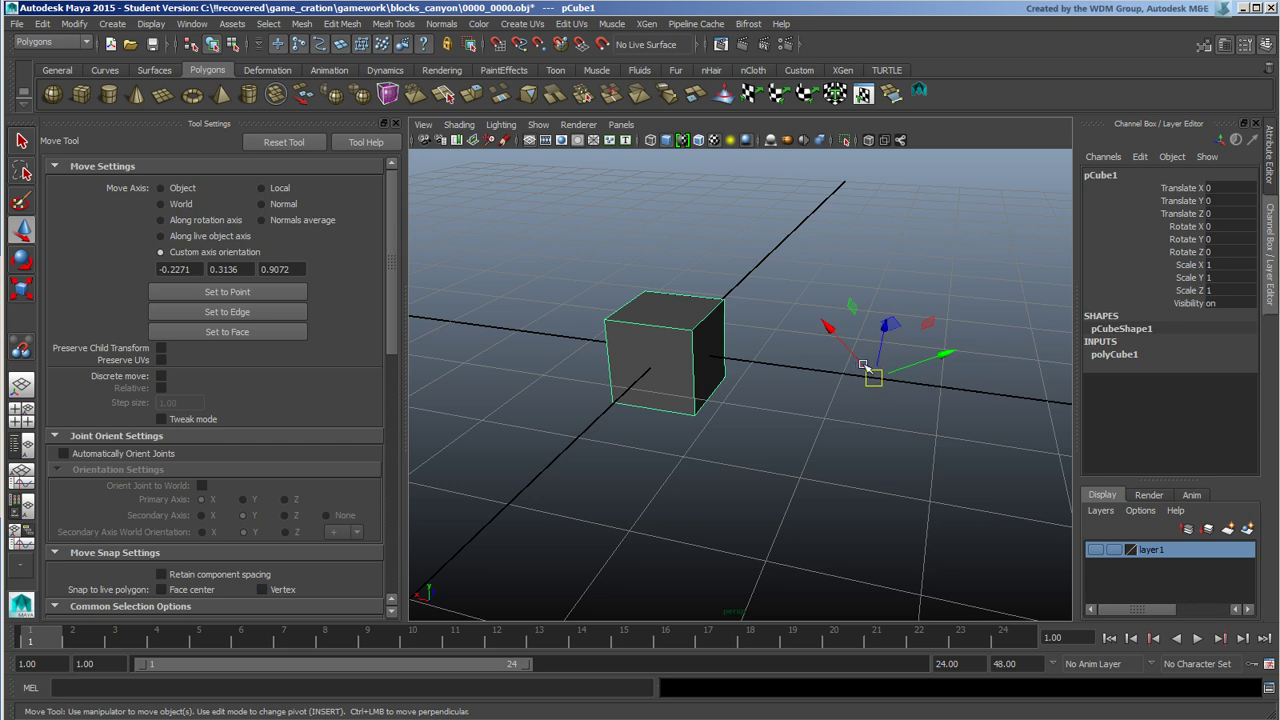
{"action": "left_click", "coordinate": [196, 189]}
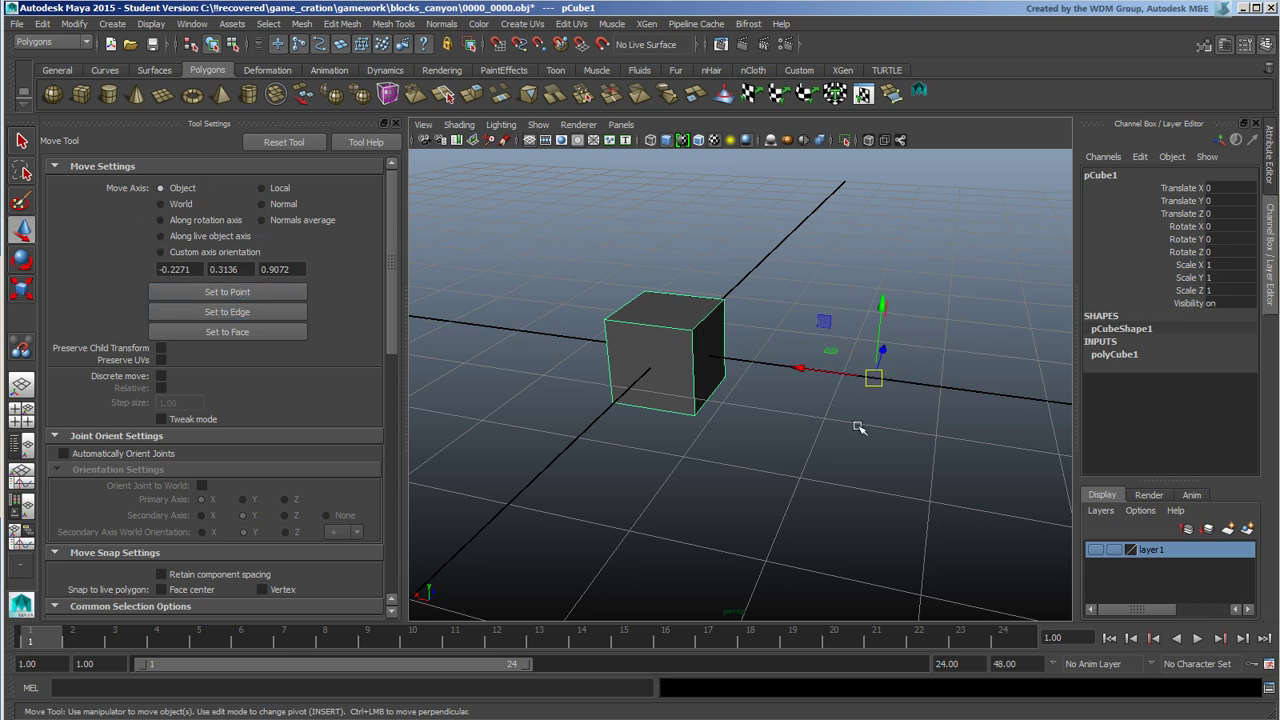
{"action": "left_click_drag", "start_coordinate": [872, 444], "coordinate": [768, 412], "text": "alt"}
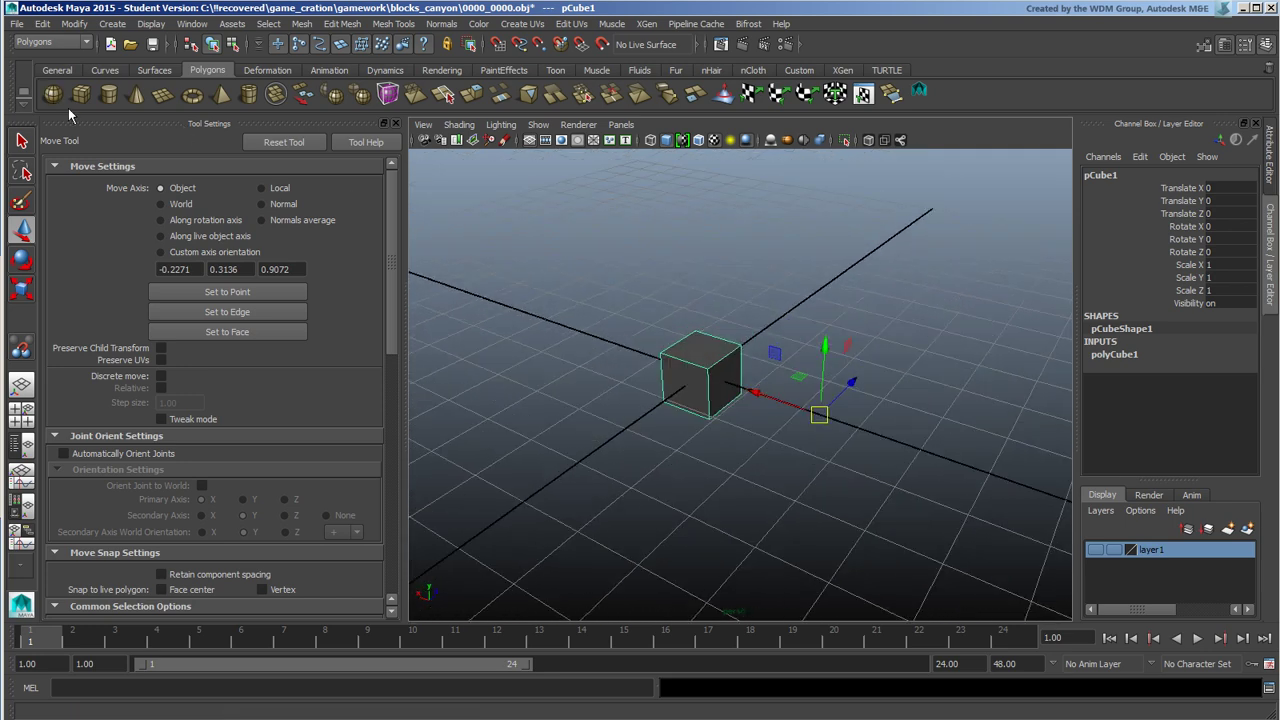
- Switch Move Axis to Custom and add a test polygon sphere moved away from the cube
{"action": "left_click", "coordinate": [192, 252]}
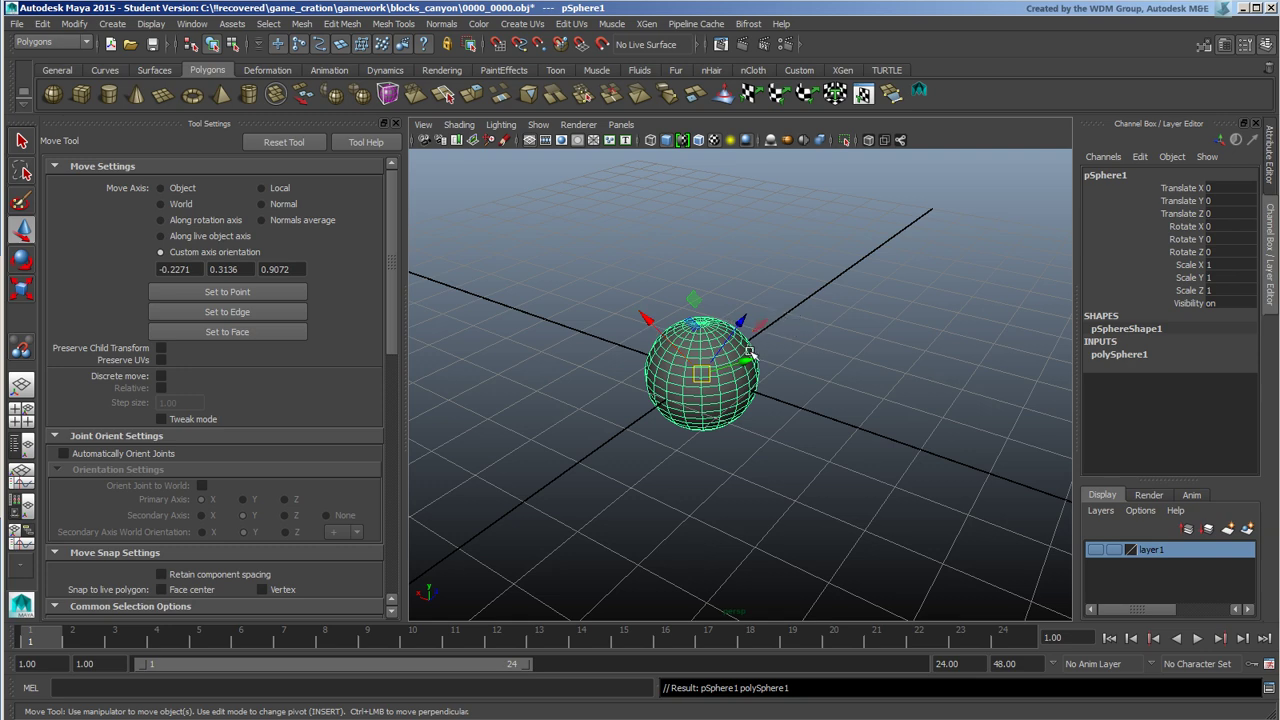
{"action": "left_click_drag", "start_coordinate": [748, 350], "coordinate": [925, 192], "text": "alt"}
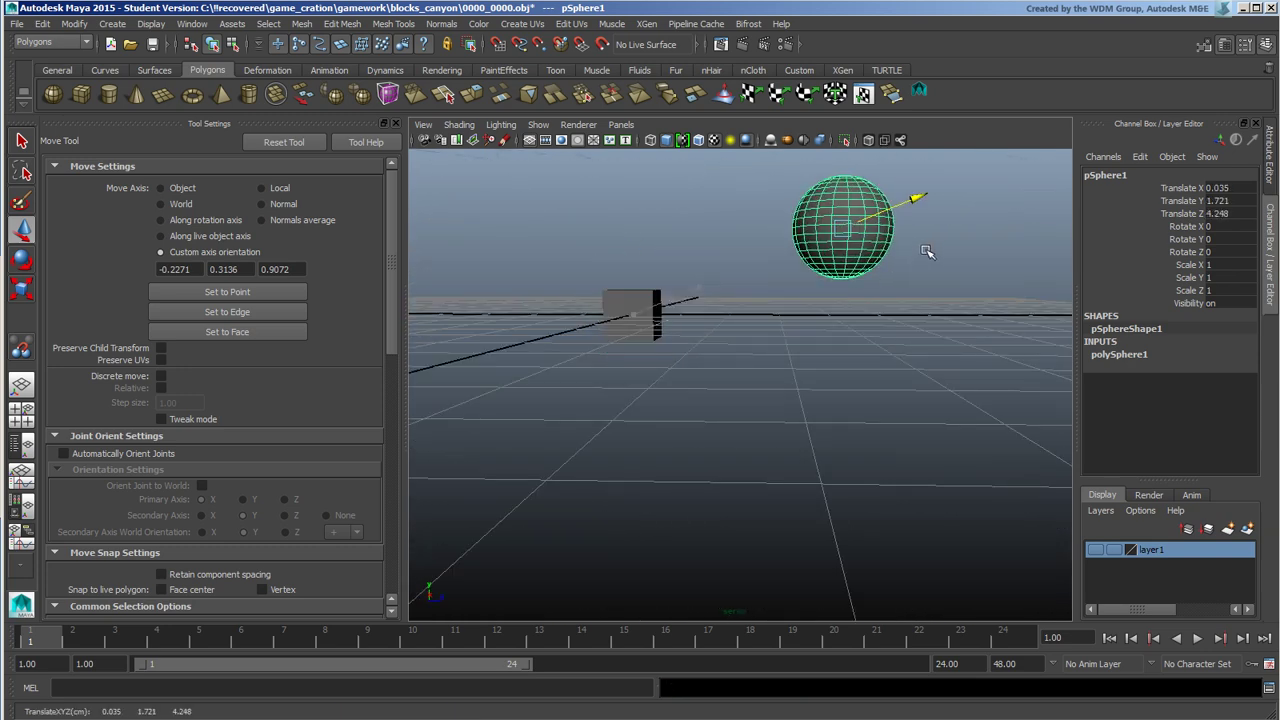
{"action": "left_click_drag", "start_coordinate": [930, 253], "coordinate": [856, 356], "text": "alt"}
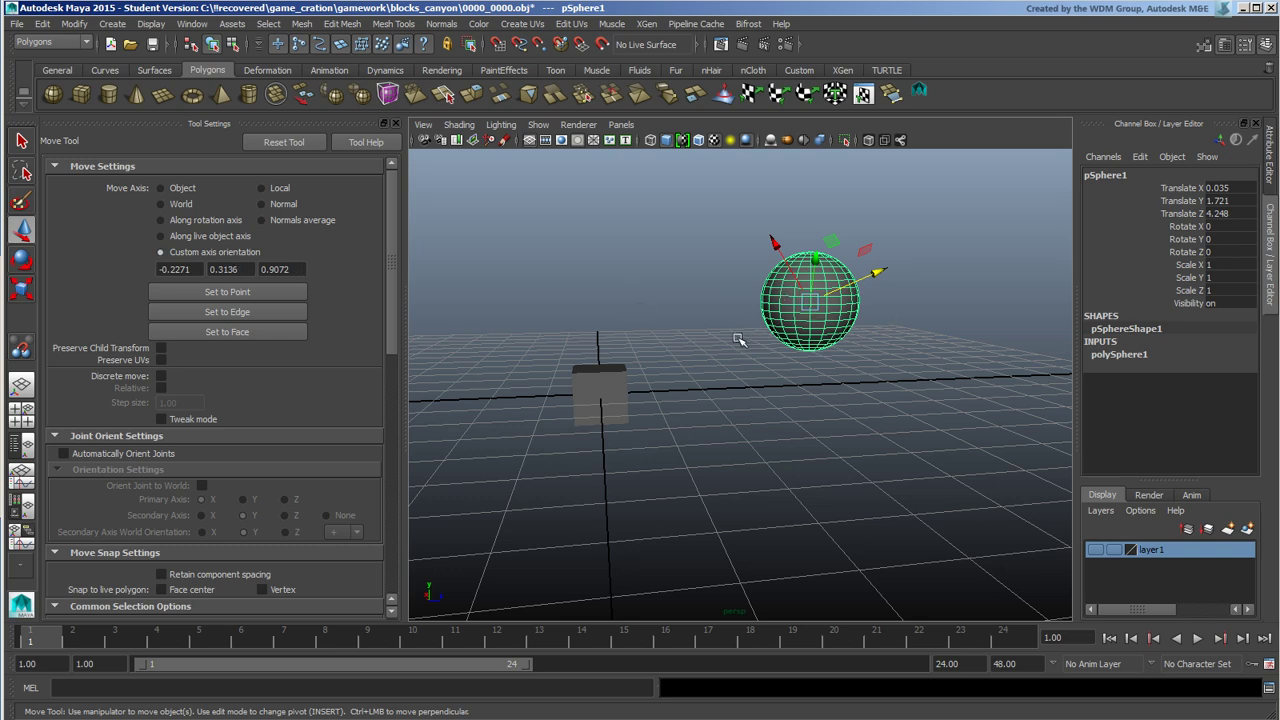
{"action": "left_click_drag", "start_coordinate": [741, 341], "coordinate": [742, 329], "text": "alt"}
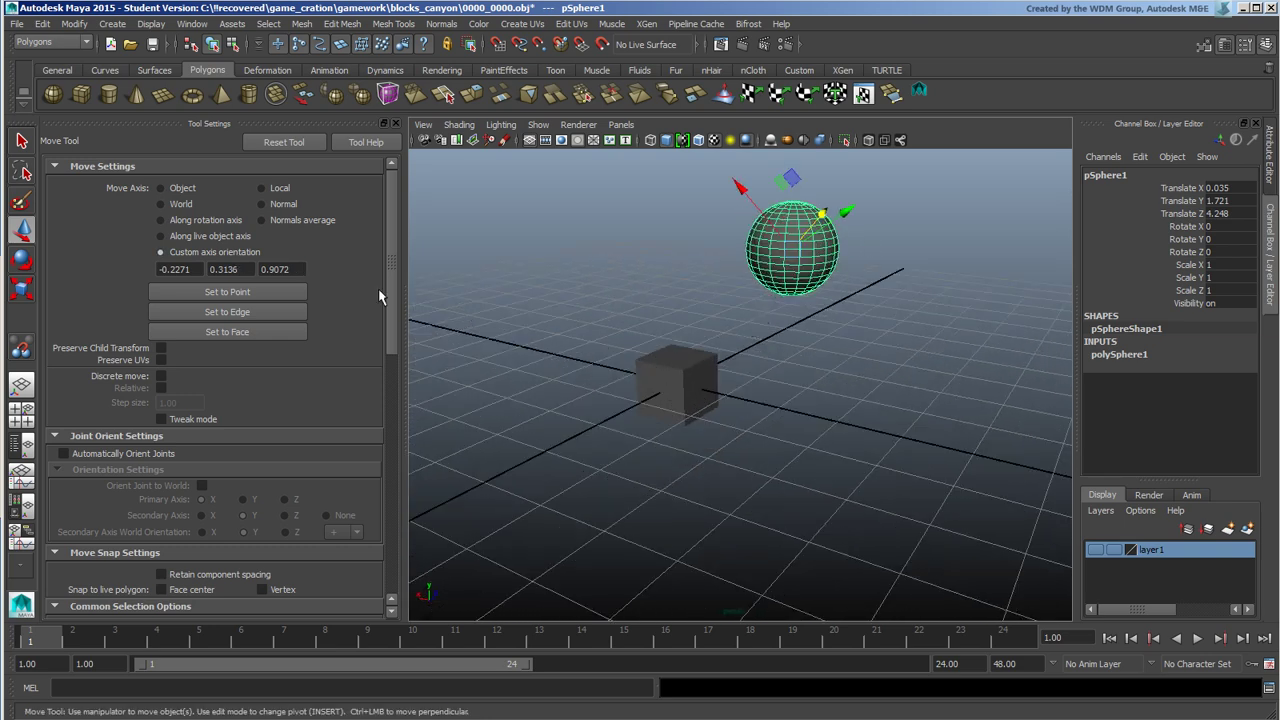
- Set Move Axis to Object, delete the sphere, and undo back to the cube's original pivot
{"action": "left_click", "coordinate": [181, 189]}
{"action": "left_click_drag", "start_coordinate": [655, 375], "coordinate": [752, 382], "text": "alt"}
{"action": "key", "text": "Delete"}
{"action": "left_click", "coordinate": [655, 348]}
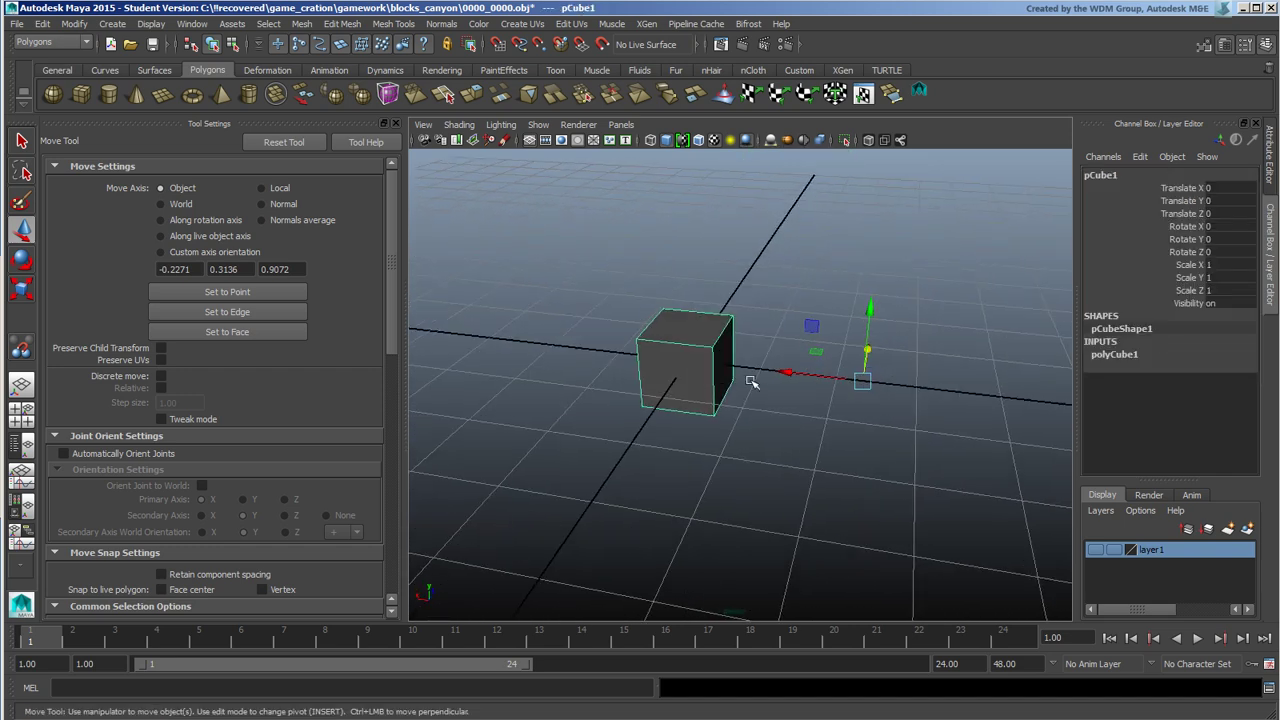
{"action": "key", "text": "ctrl+z"}
{"action": "key", "text": "ctrl+z"}
{"action": "key", "text": "ctrl+z"}
{"action": "key", "text": "ctrl+z"}
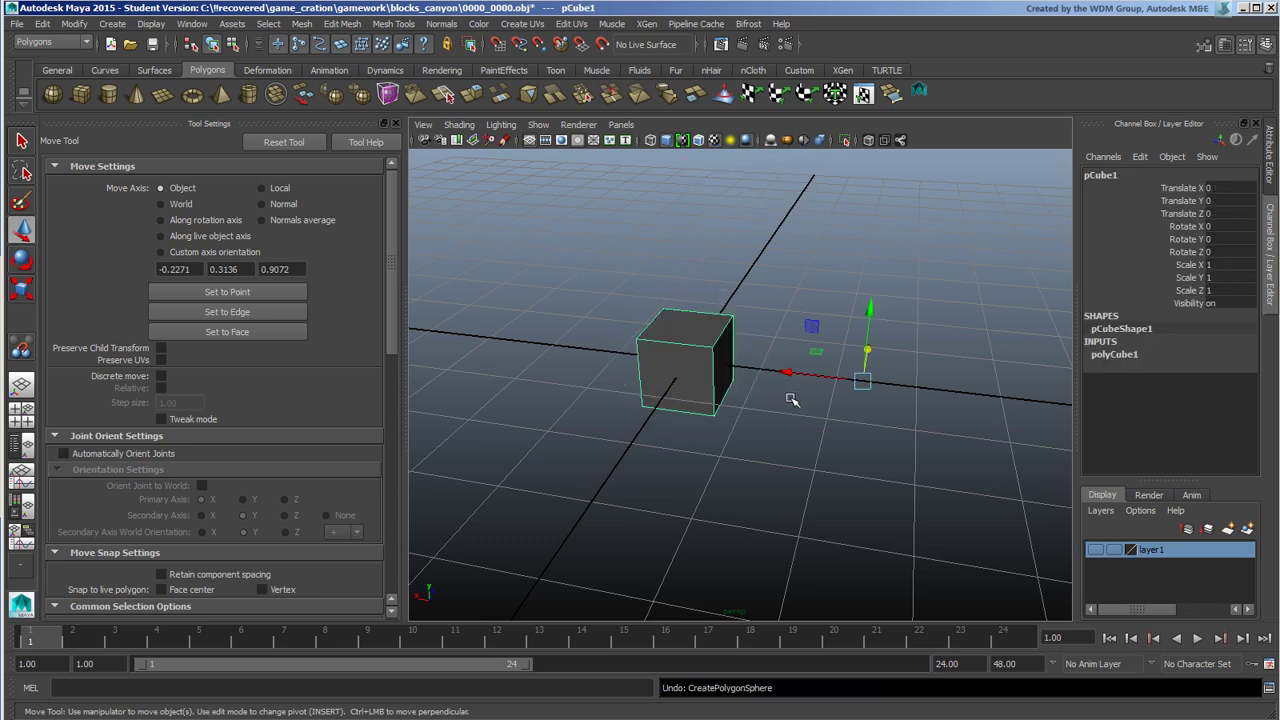
- Add a locator and move it beside the cube to about X -3.695, Y 1.014
{"action": "left_click", "coordinate": [843, 329]}
{"action": "left_click", "coordinate": [685, 370]}
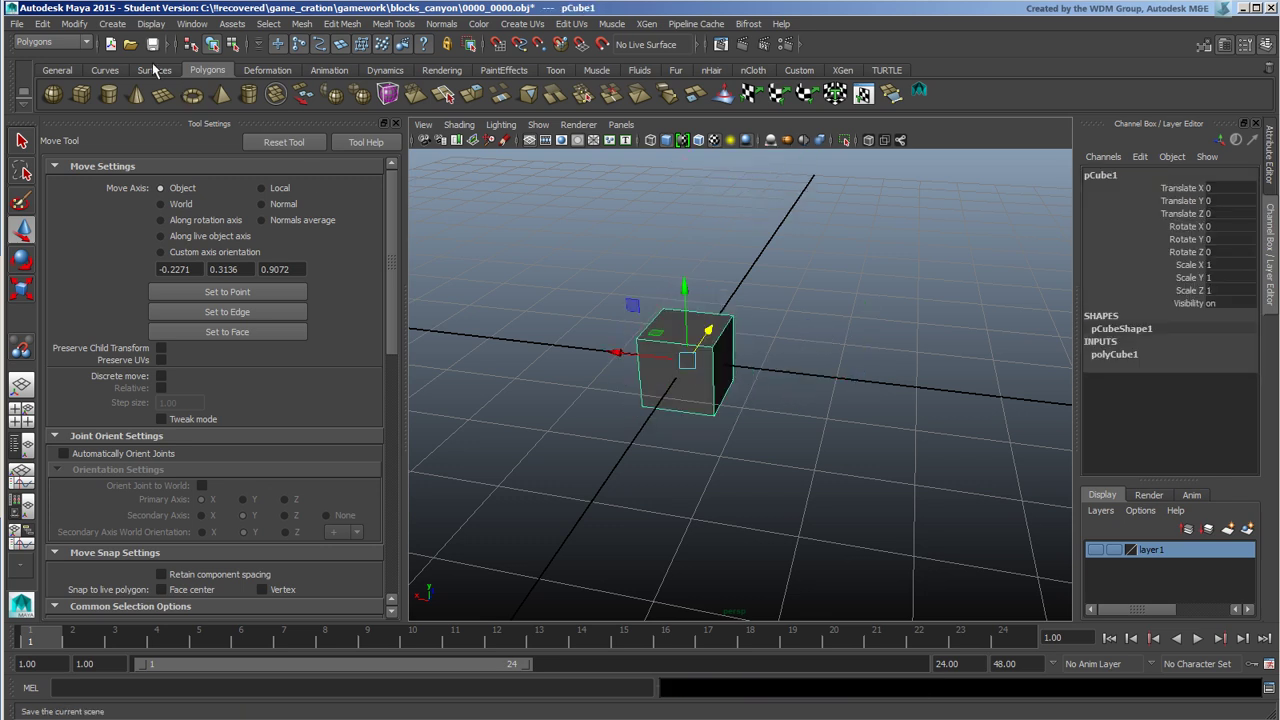
{"action": "left_click", "coordinate": [76, 24]}
{"action": "mouse_move", "coordinate": [113, 24]}
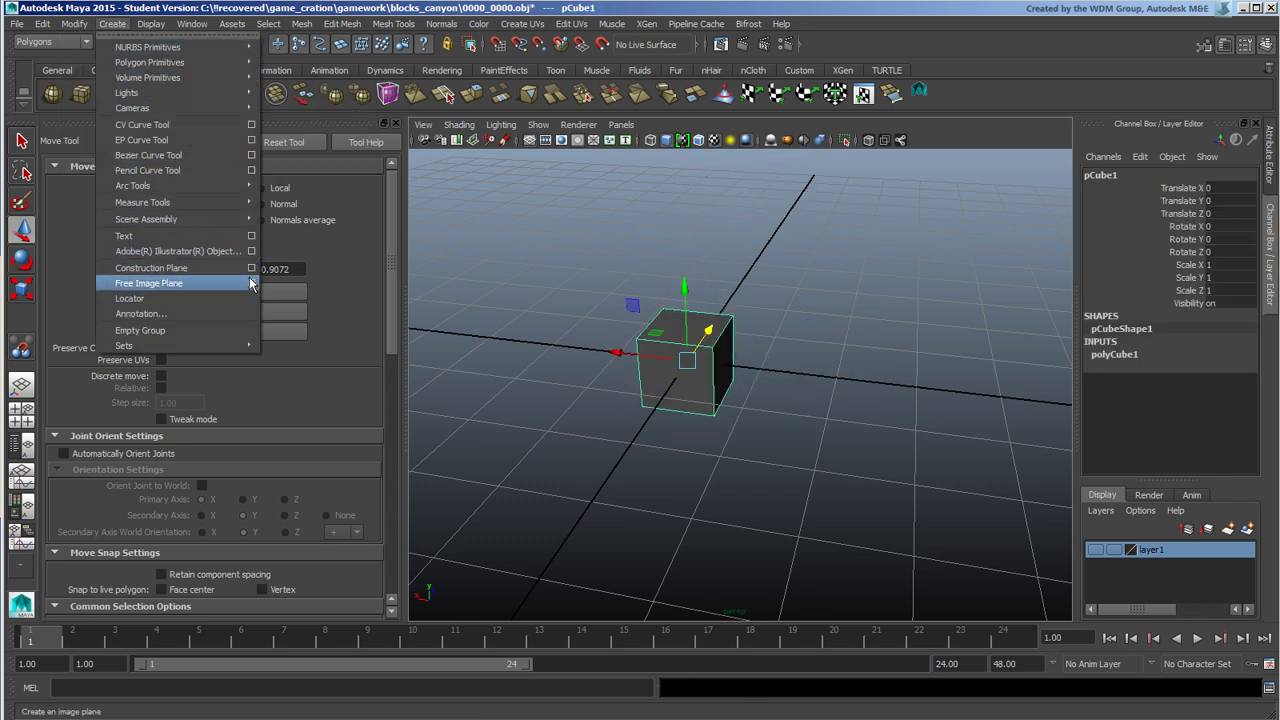
{"action": "left_click", "coordinate": [223, 300]}
{"action": "left_click_drag", "start_coordinate": [715, 368], "coordinate": [517, 360], "text": "alt"}
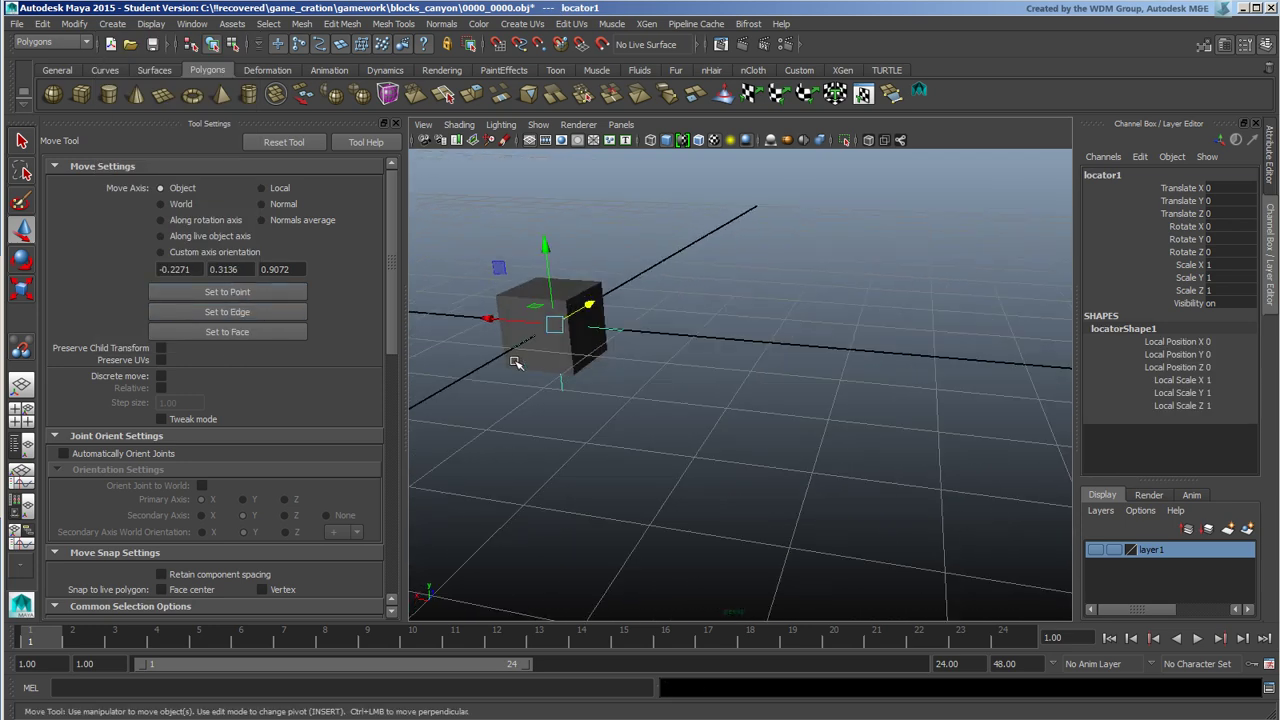
{"action": "left_click_drag", "start_coordinate": [490, 318], "coordinate": [703, 280]}
- Tilt the locator in Local rotate mode to about 38.6, -1.6, -43.4 degrees
{"action": "key", "text": "e"}
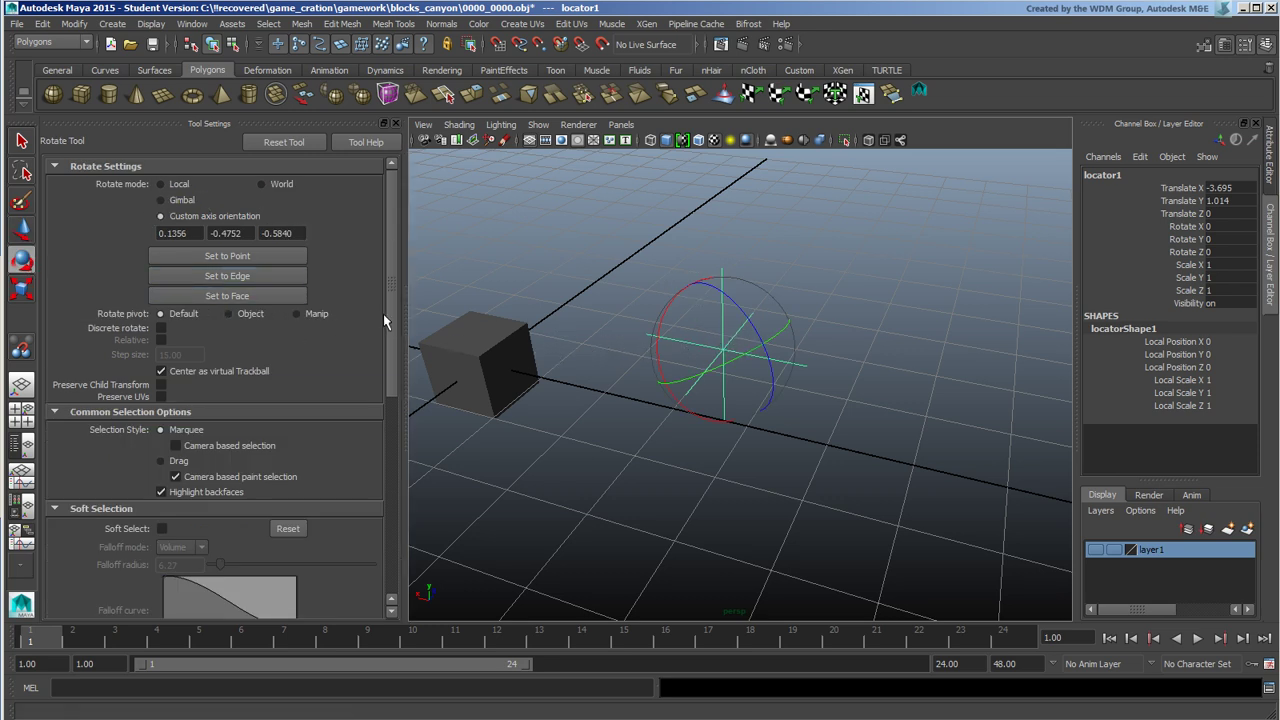
{"action": "left_click", "coordinate": [180, 186]}
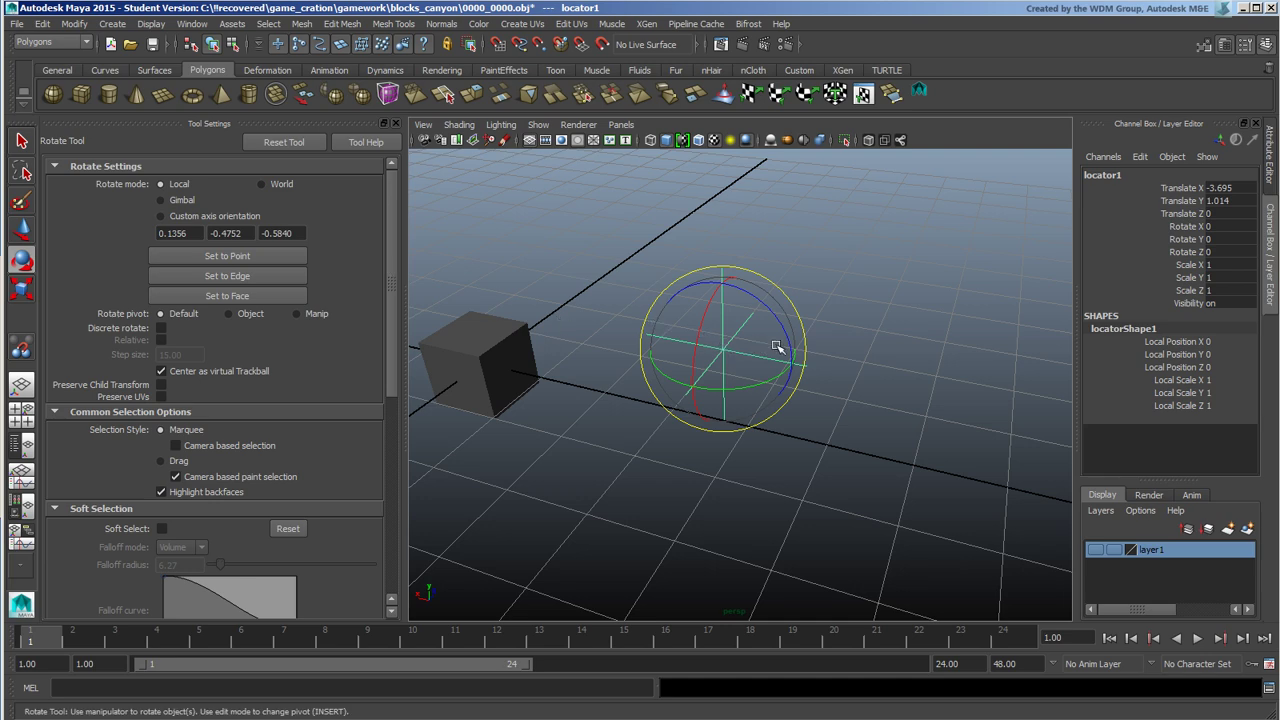
{"action": "left_click_drag", "start_coordinate": [777, 346], "coordinate": [751, 374]}
{"action": "middle_click_drag", "start_coordinate": [751, 374], "coordinate": [829, 320], "text": "alt"}
{"action": "left_click_drag", "start_coordinate": [829, 320], "coordinate": [650, 322], "text": "alt"}
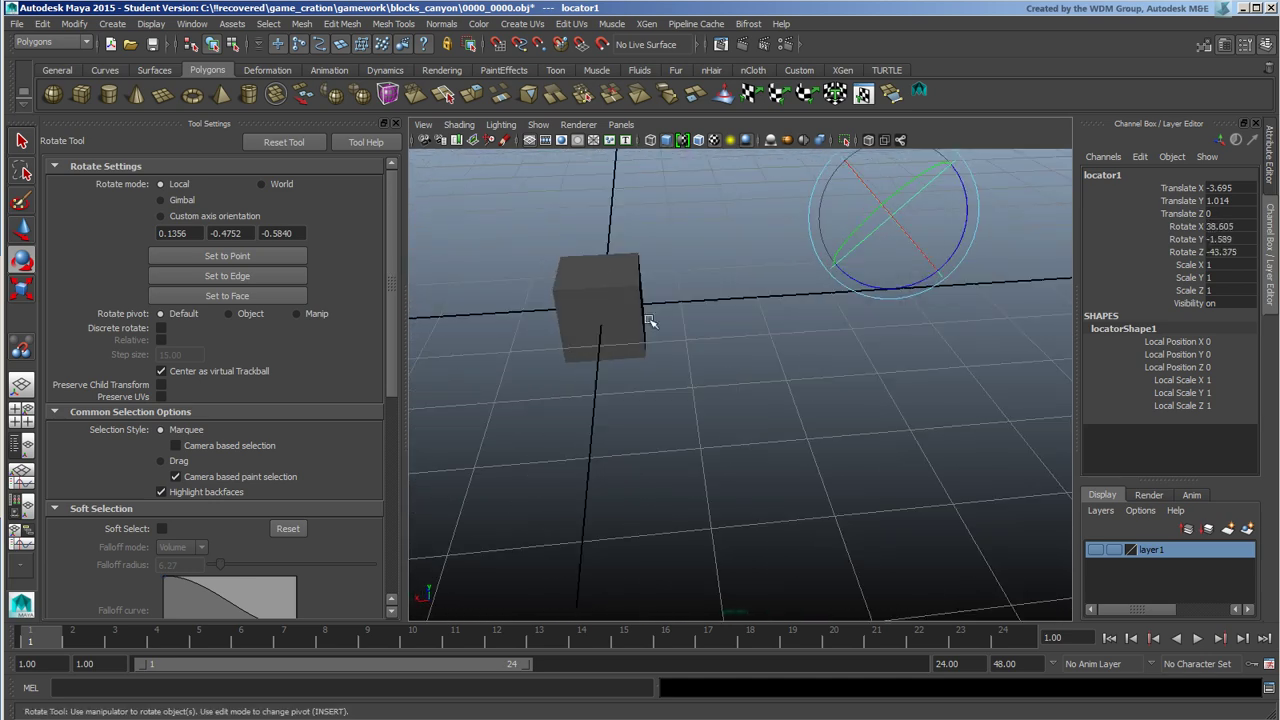
{"action": "left_click", "coordinate": [646, 320]}
- Freeze pCube1's transformations with only the cube selected
{"action": "left_click_drag", "start_coordinate": [849, 208], "coordinate": [930, 242]}
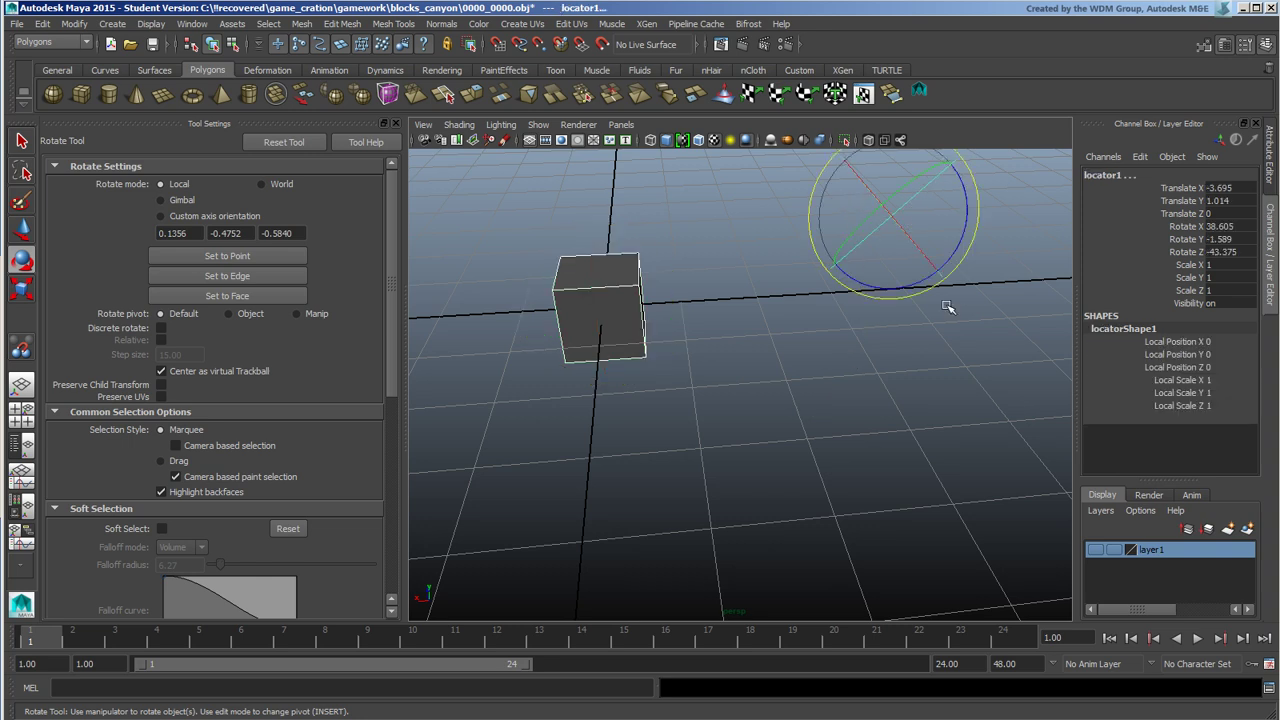
{"action": "key", "text": "ctrl+z"}
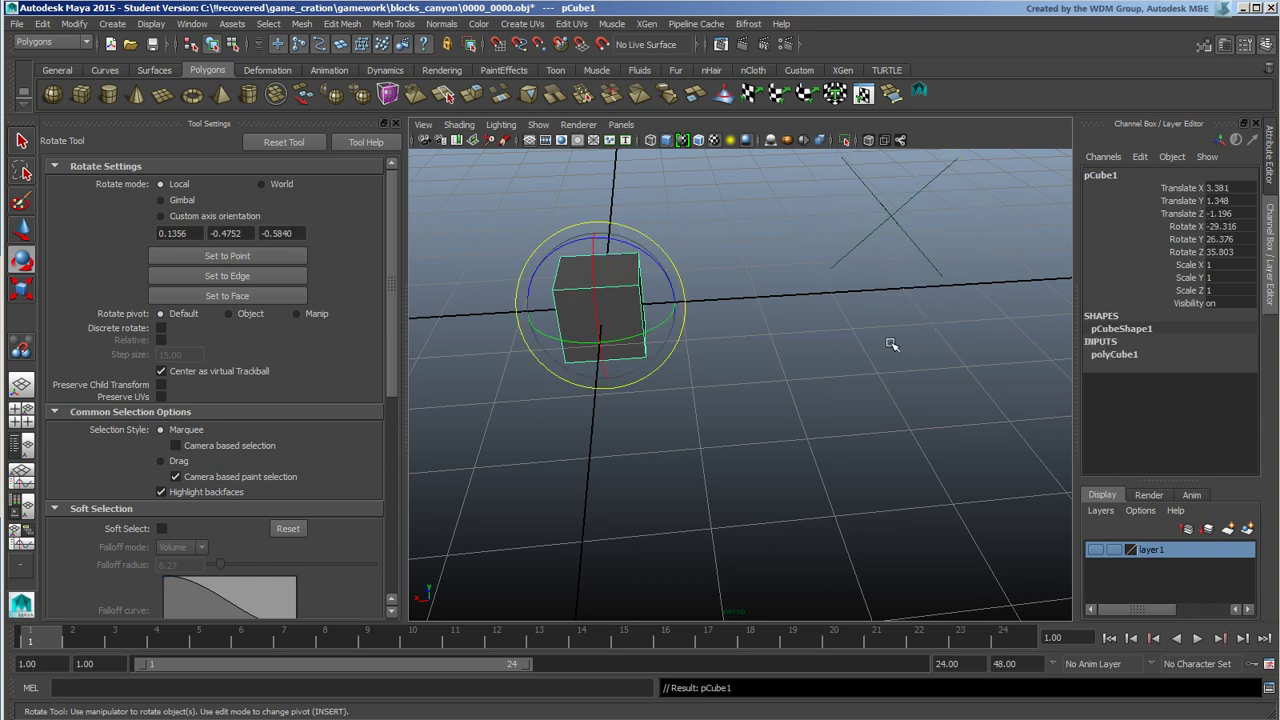
{"action": "left_click_drag", "start_coordinate": [866, 338], "coordinate": [846, 371], "text": "alt"}
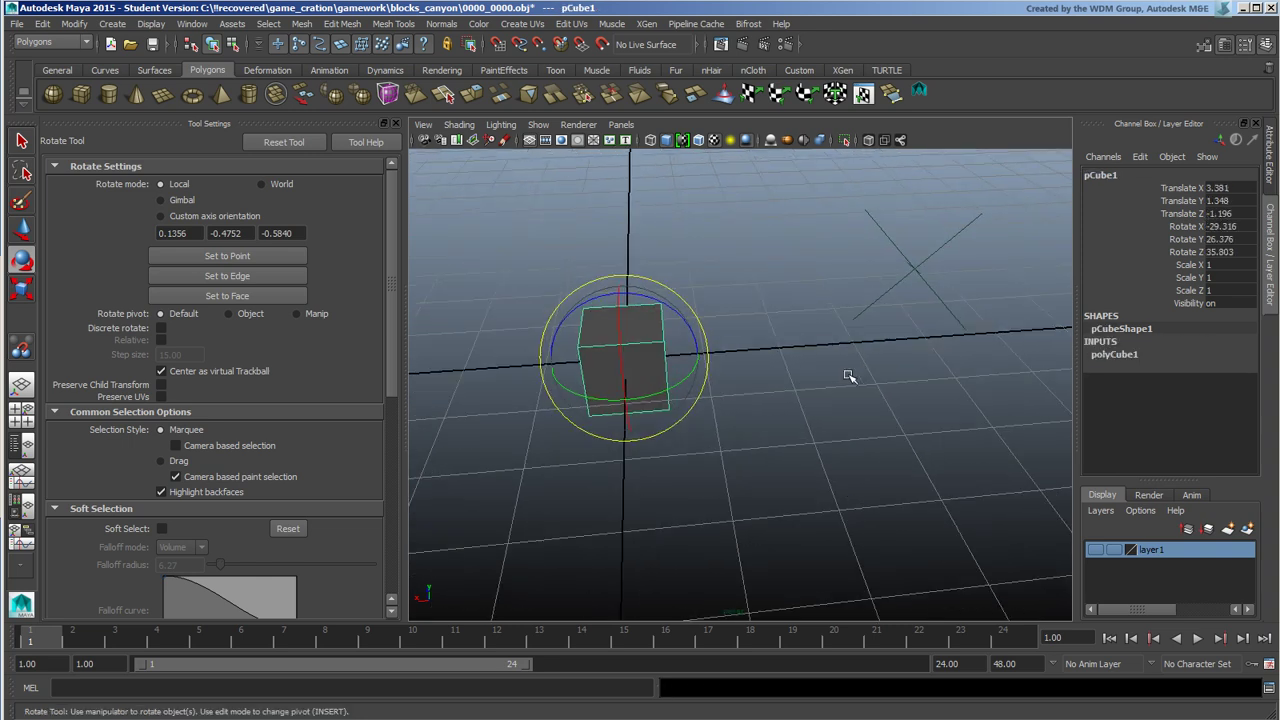
{"action": "left_click", "coordinate": [74, 23]}
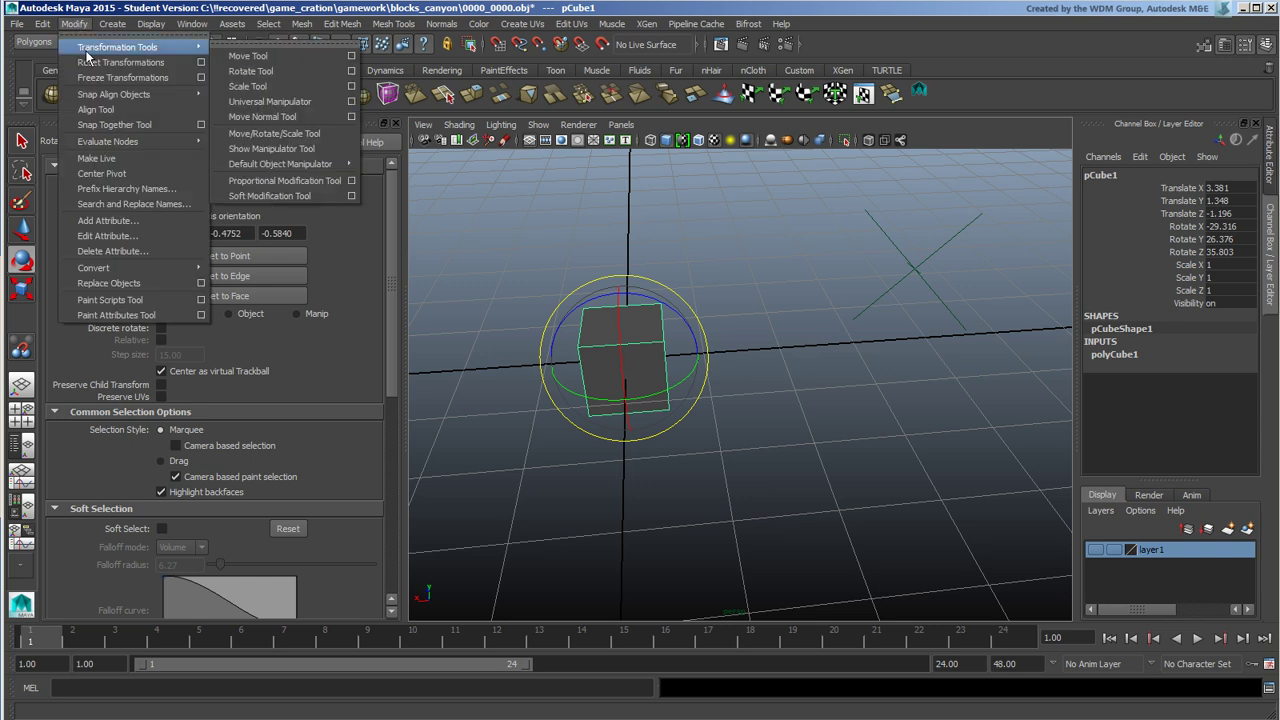
{"action": "left_click", "coordinate": [166, 79]}
{"action": "left_click_drag", "start_coordinate": [886, 369], "coordinate": [833, 392], "text": "alt"}
- Point-snap the cube's pivot onto the locator in pivot-edit mode
{"action": "key", "text": "Insert"}
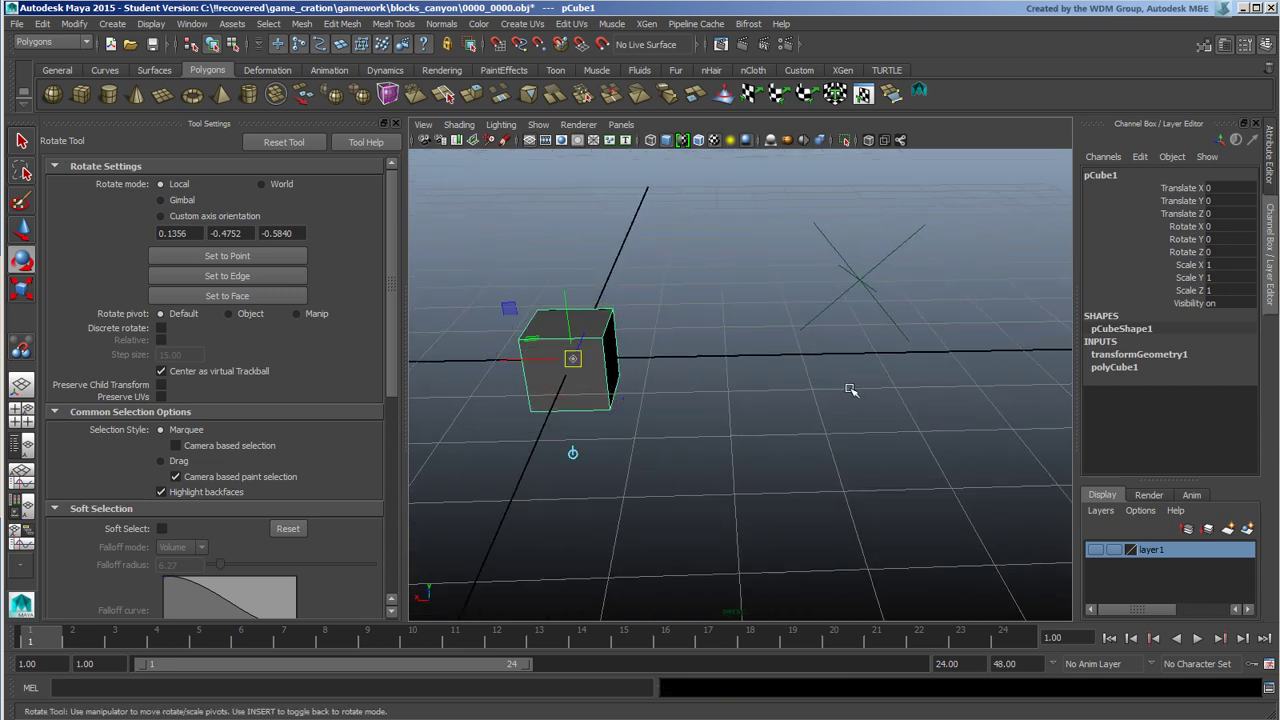
{"action": "key", "text": "v"}
{"action": "left_click_drag", "start_coordinate": [575, 362], "coordinate": [778, 330]}
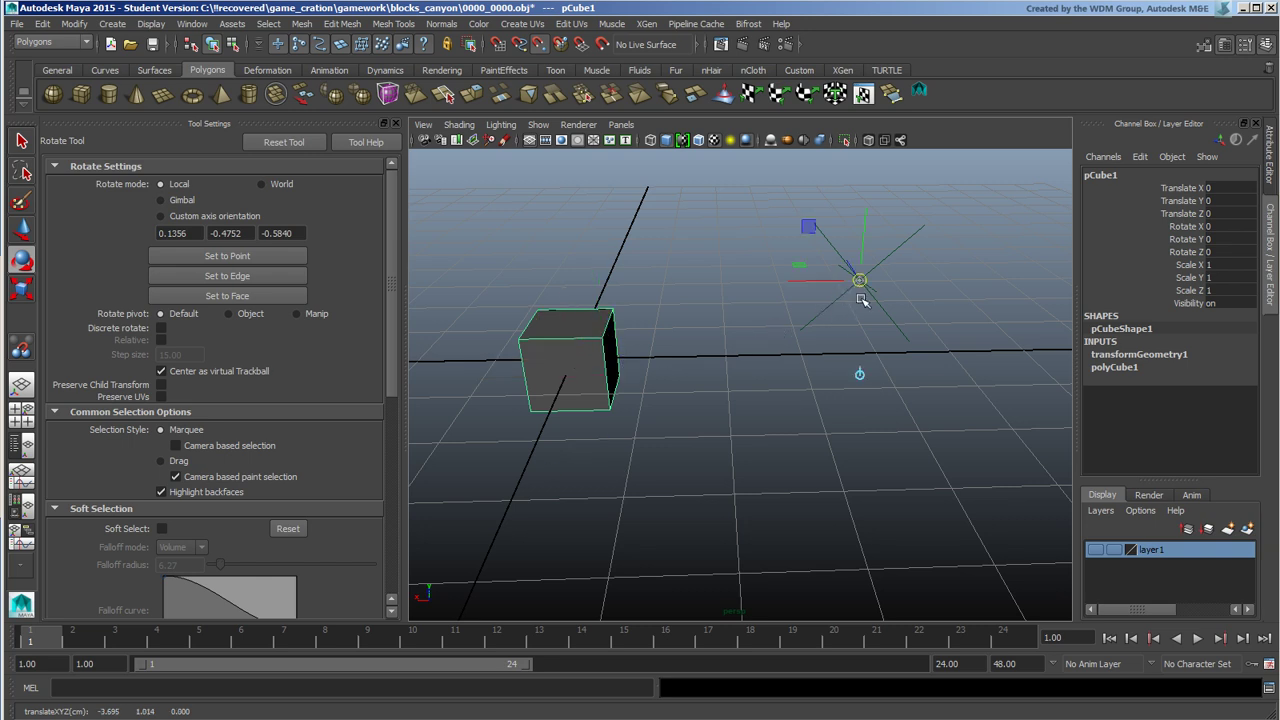
{"action": "key", "text": "Insert"}
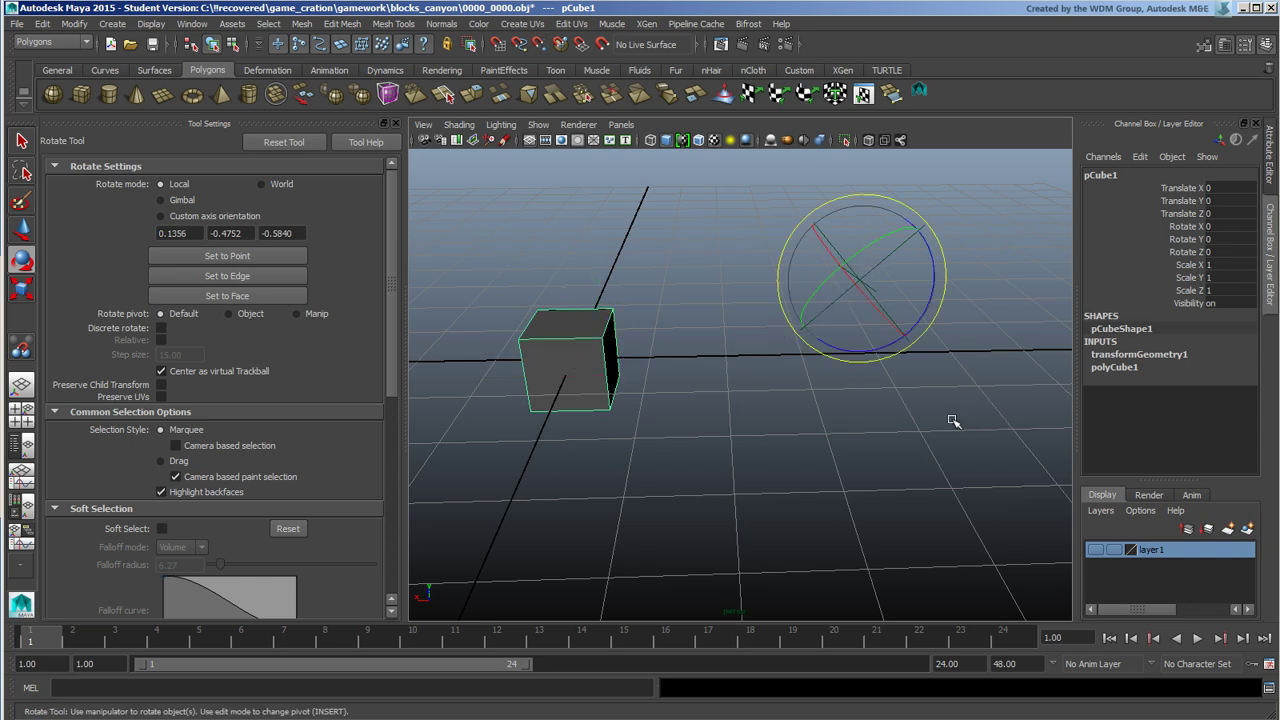
- Reselect the cube on its own and switch to the Move Tool
{"action": "left_click", "coordinate": [797, 412]}
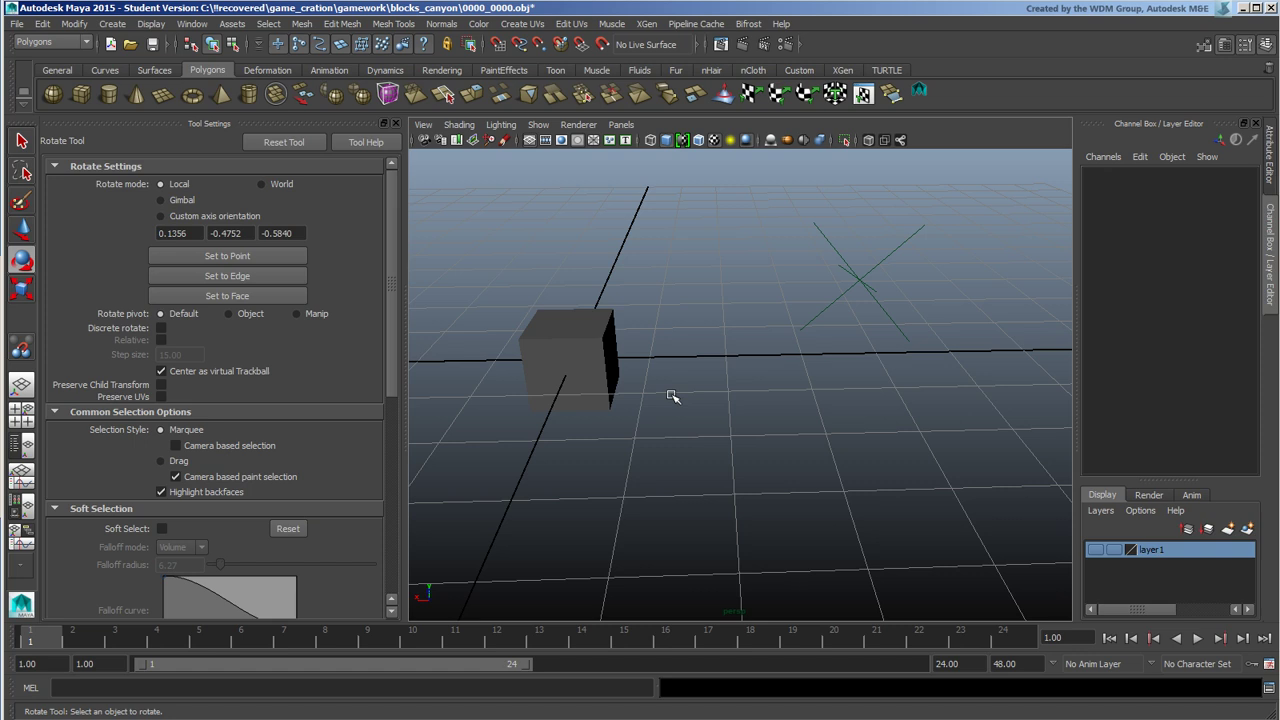
{"action": "left_click", "coordinate": [578, 356]}
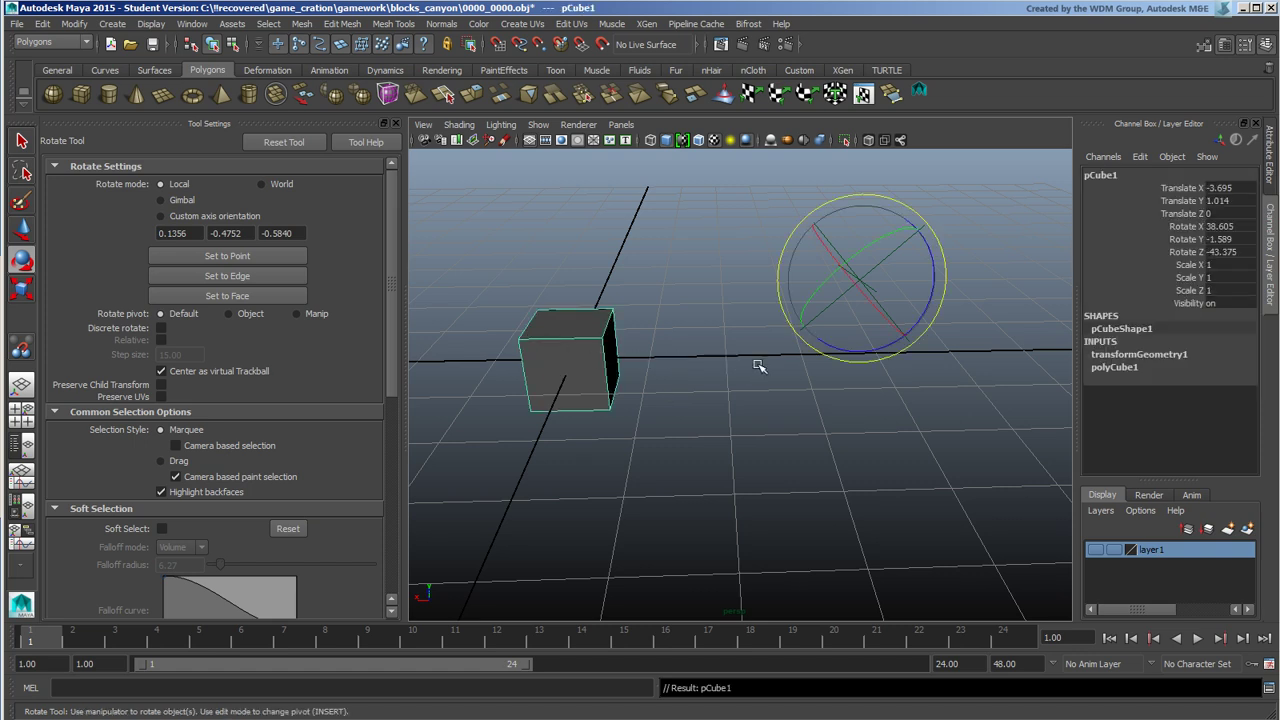
{"action": "left_click", "coordinate": [780, 334]}
{"action": "left_click_drag", "start_coordinate": [780, 334], "coordinate": [990, 343]}
{"action": "left_click", "coordinate": [975, 341]}
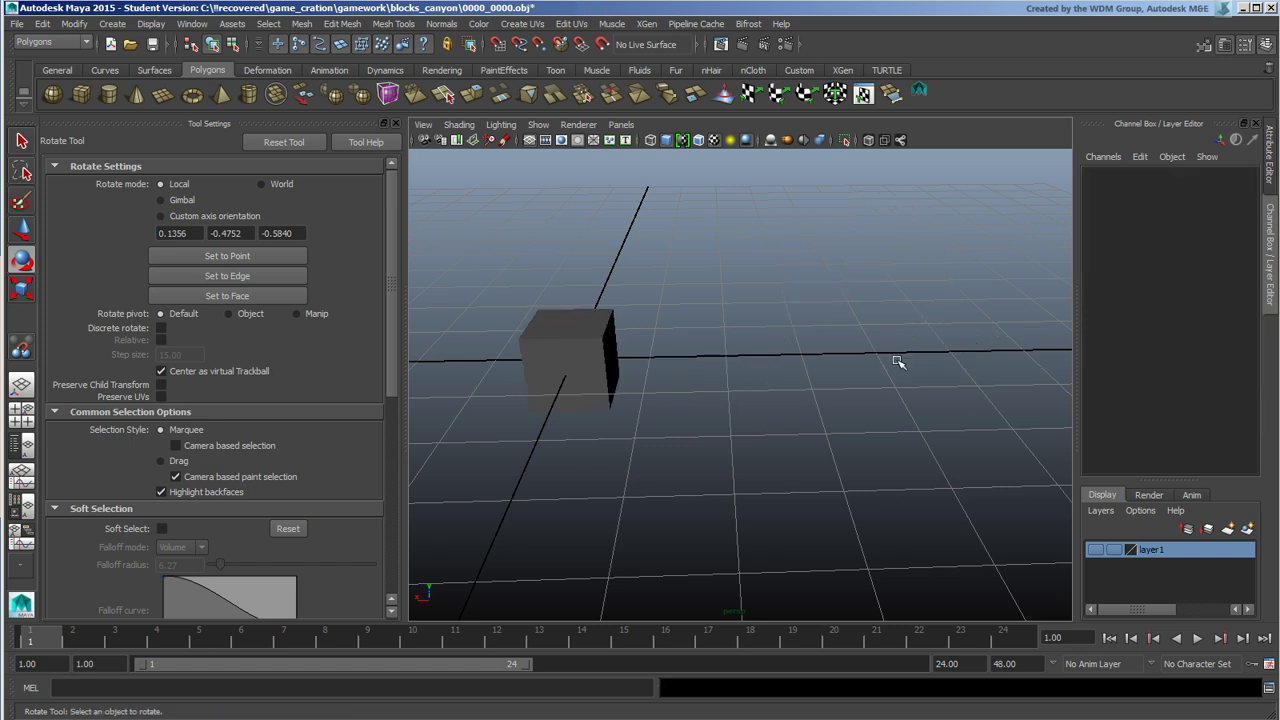
{"action": "left_click", "coordinate": [587, 353]}
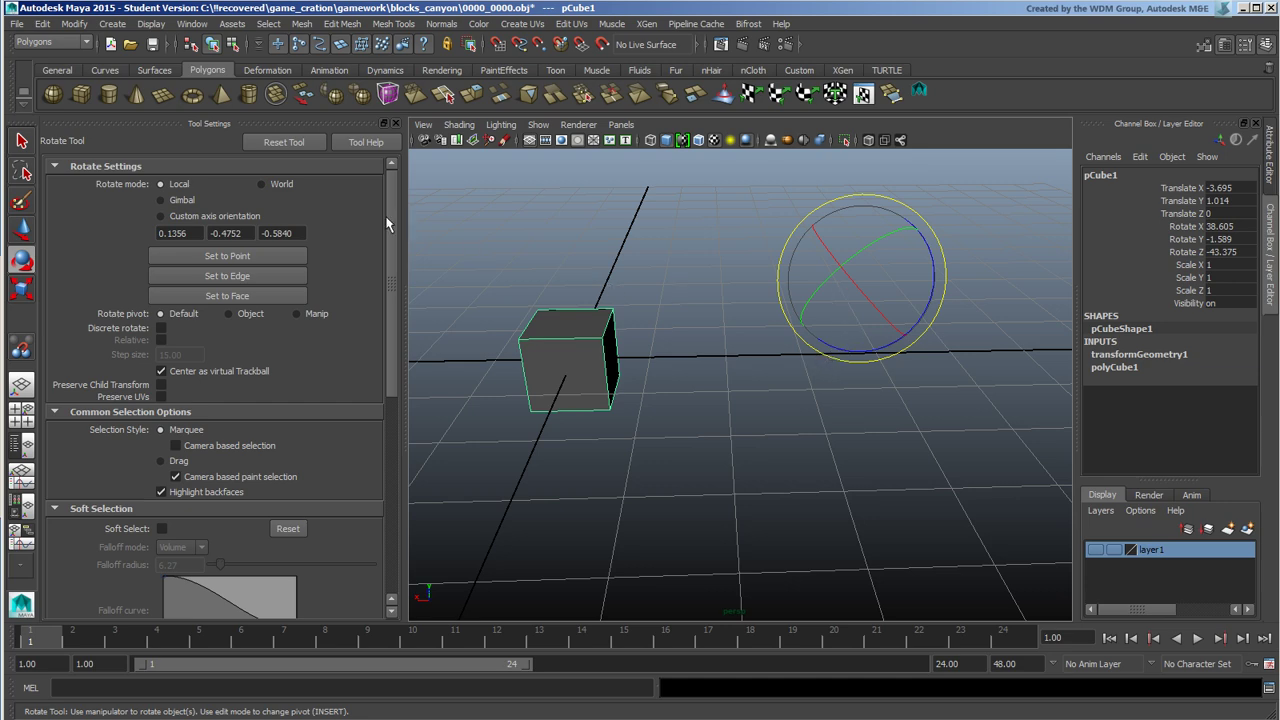
{"action": "left_click", "coordinate": [22, 228]}
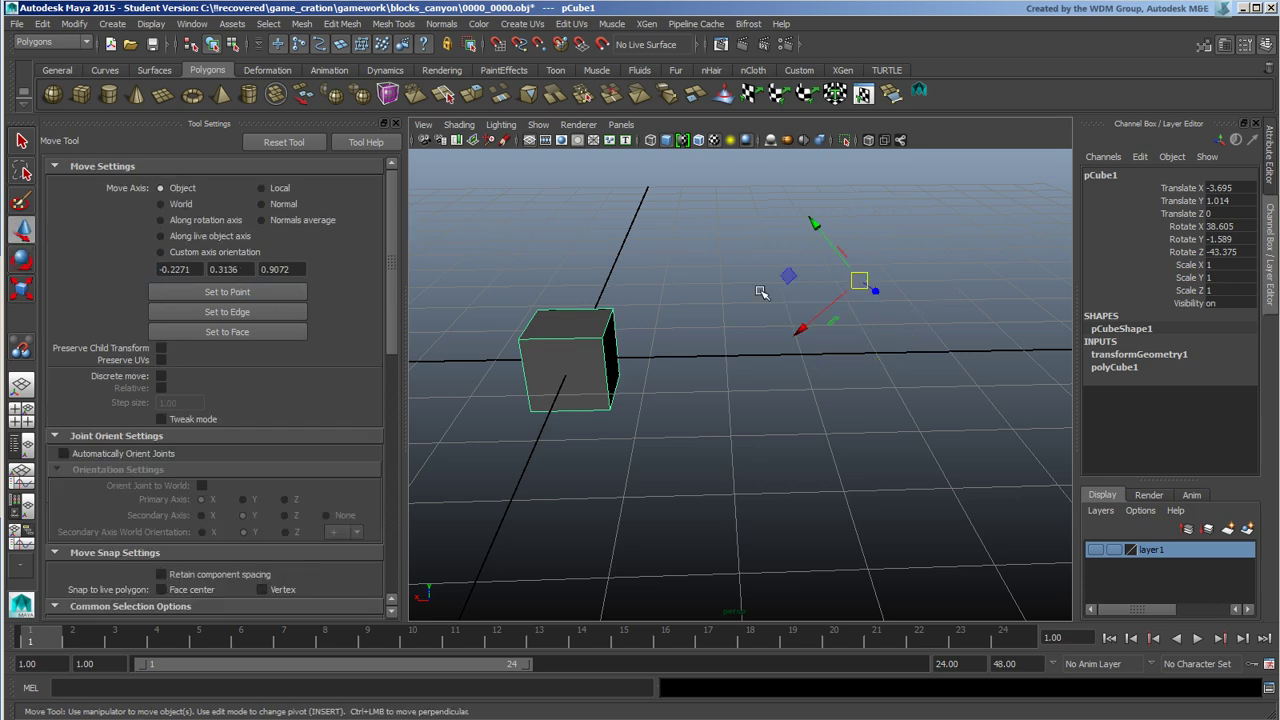
- Close the Tool Settings panel so the perspective view widens around the cube
{"action": "left_click_drag", "start_coordinate": [763, 293], "coordinate": [885, 323], "text": "alt"}
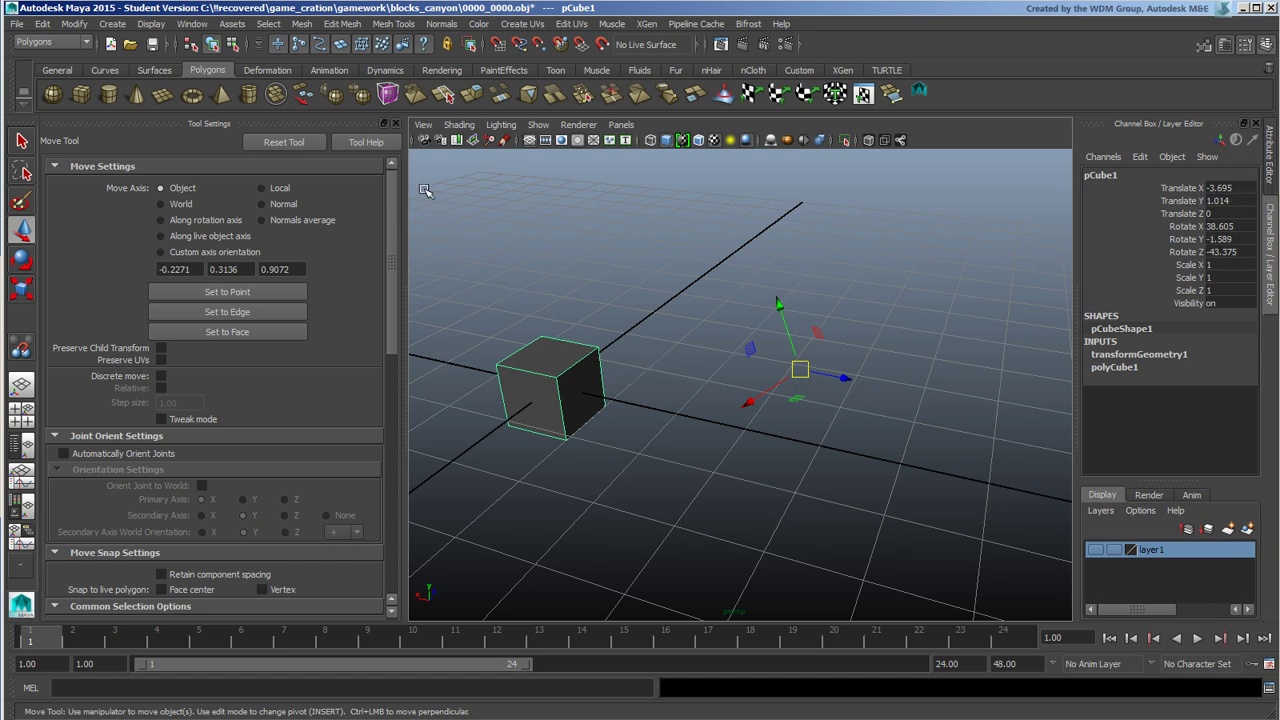
{"action": "left_click", "coordinate": [384, 123]}
{"action": "left_click_drag", "start_coordinate": [480, 237], "coordinate": [458, 342], "text": "alt"}
- Freeze pCube1's transformations and centre its pivot
{"action": "left_click", "coordinate": [554, 353]}
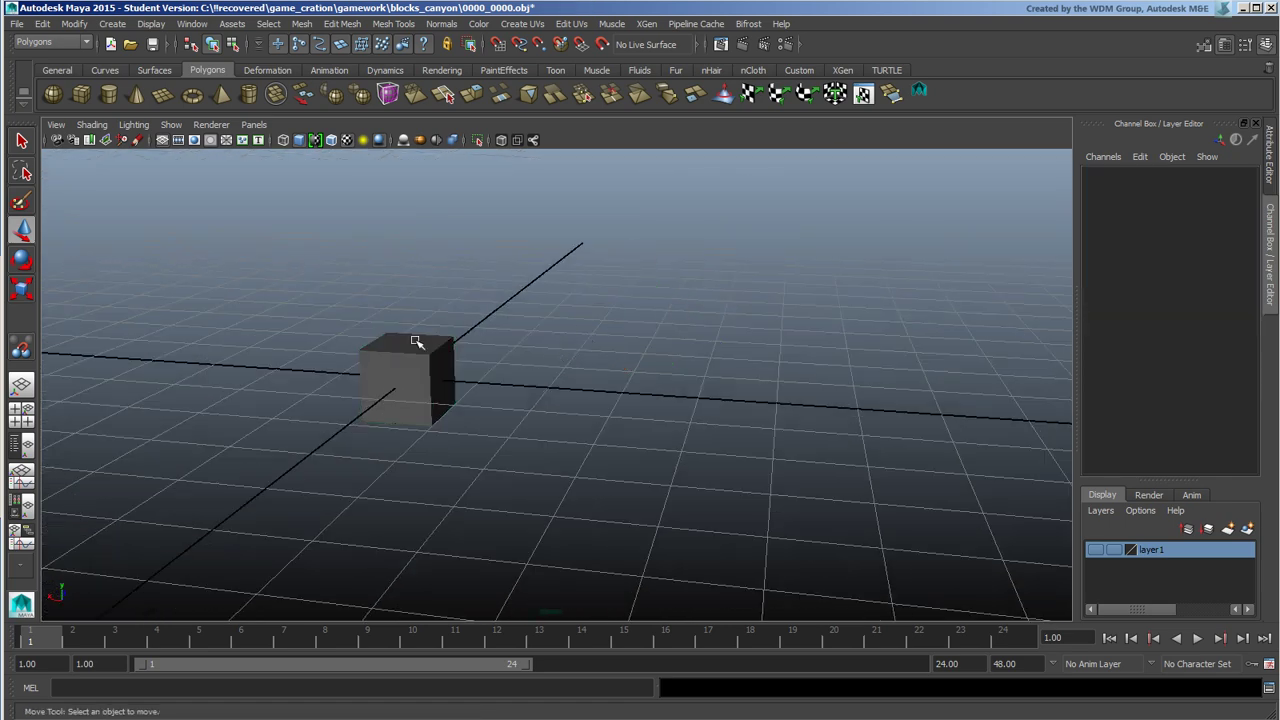
{"action": "left_click", "coordinate": [438, 362]}
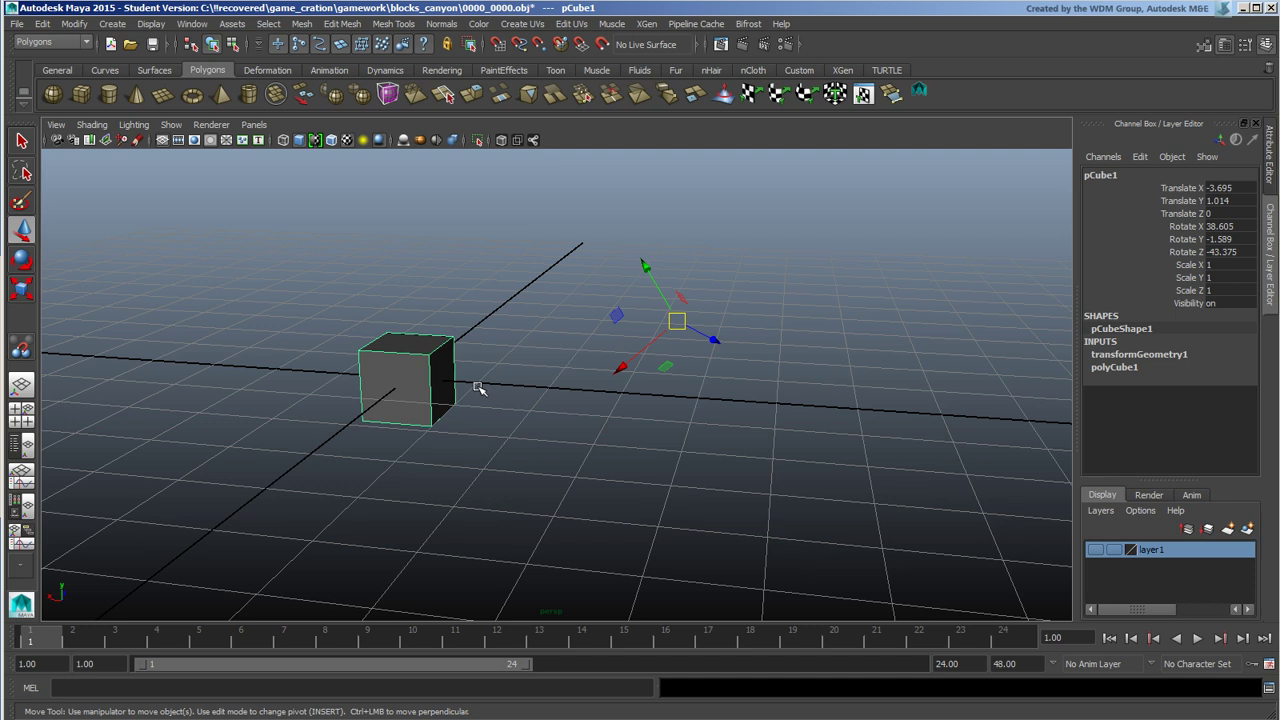
{"action": "left_click", "coordinate": [75, 24]}
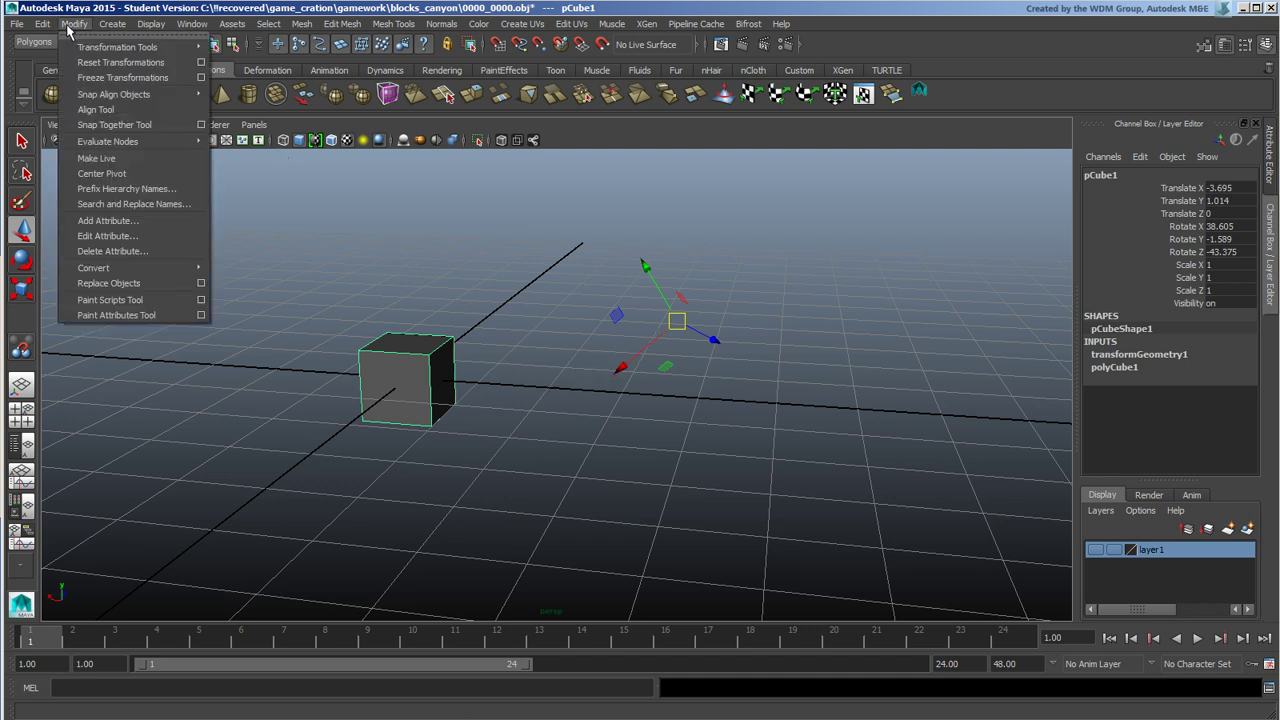
{"action": "left_click", "coordinate": [122, 77]}
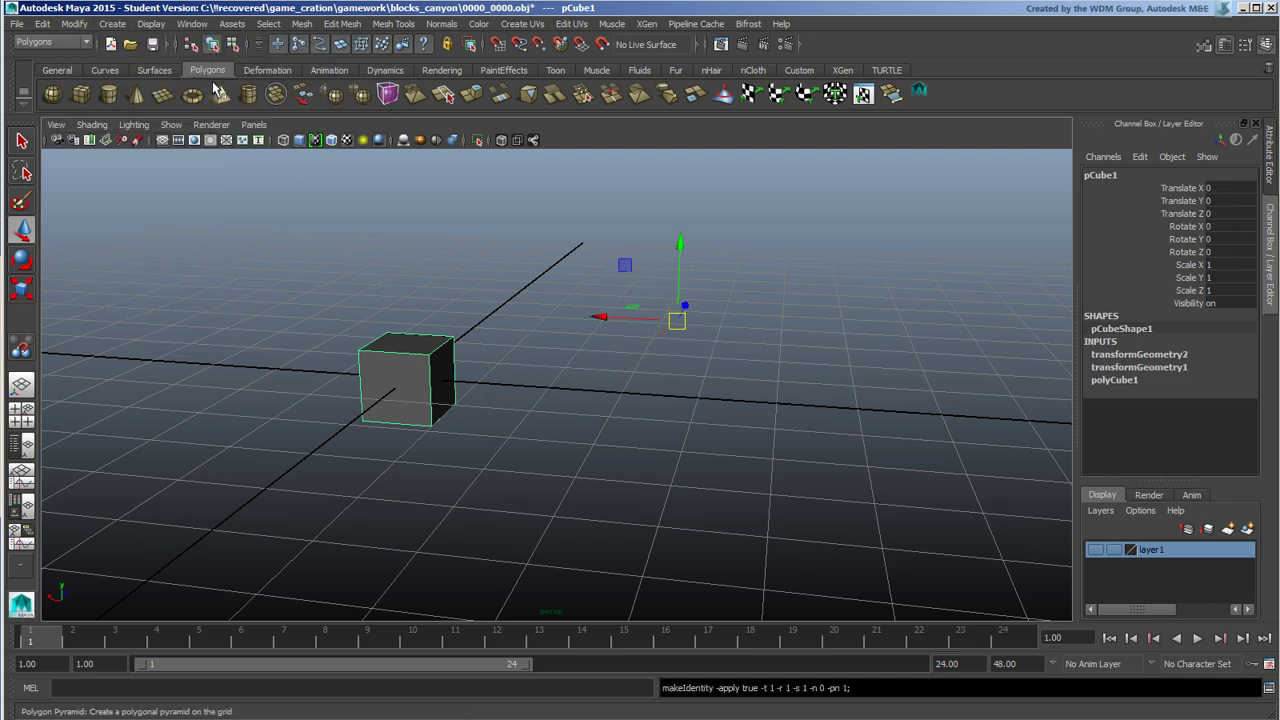
{"action": "left_click_drag", "start_coordinate": [729, 364], "coordinate": [643, 320], "text": "alt"}
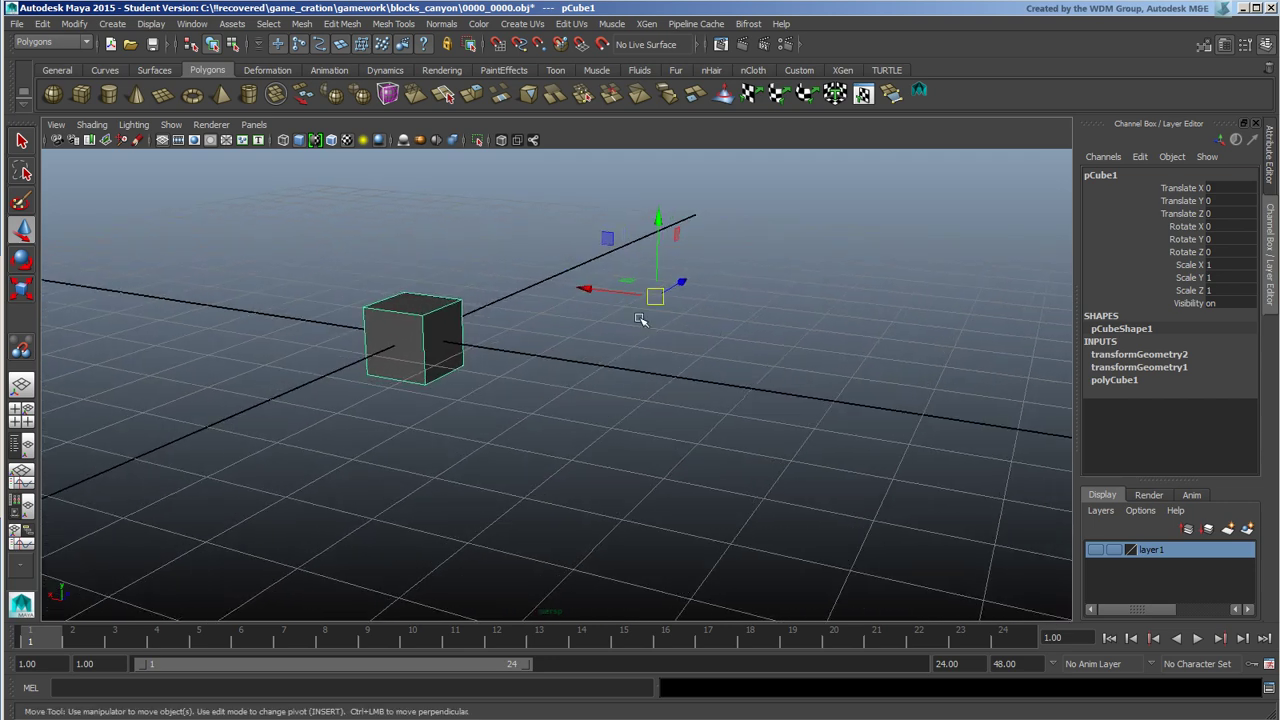
{"action": "left_click", "coordinate": [75, 24]}
{"action": "left_click", "coordinate": [149, 174]}
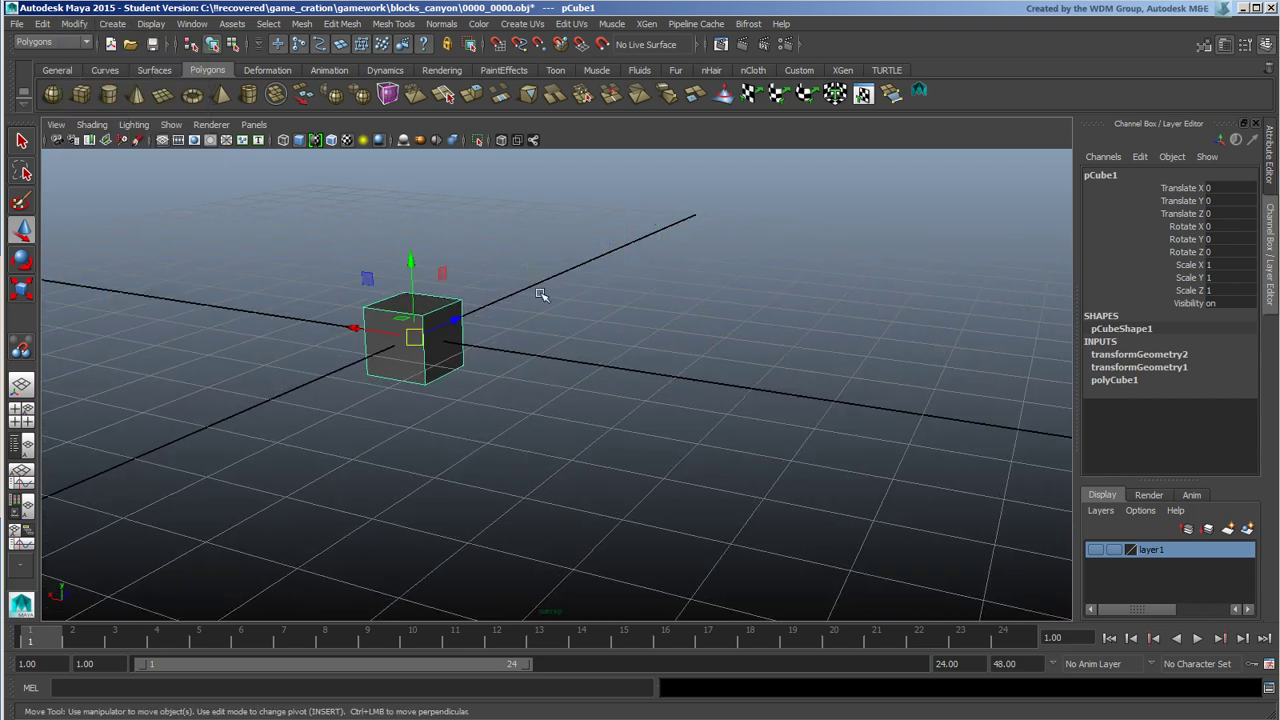
{"action": "left_click_drag", "start_coordinate": [543, 291], "coordinate": [617, 354], "text": "alt"}
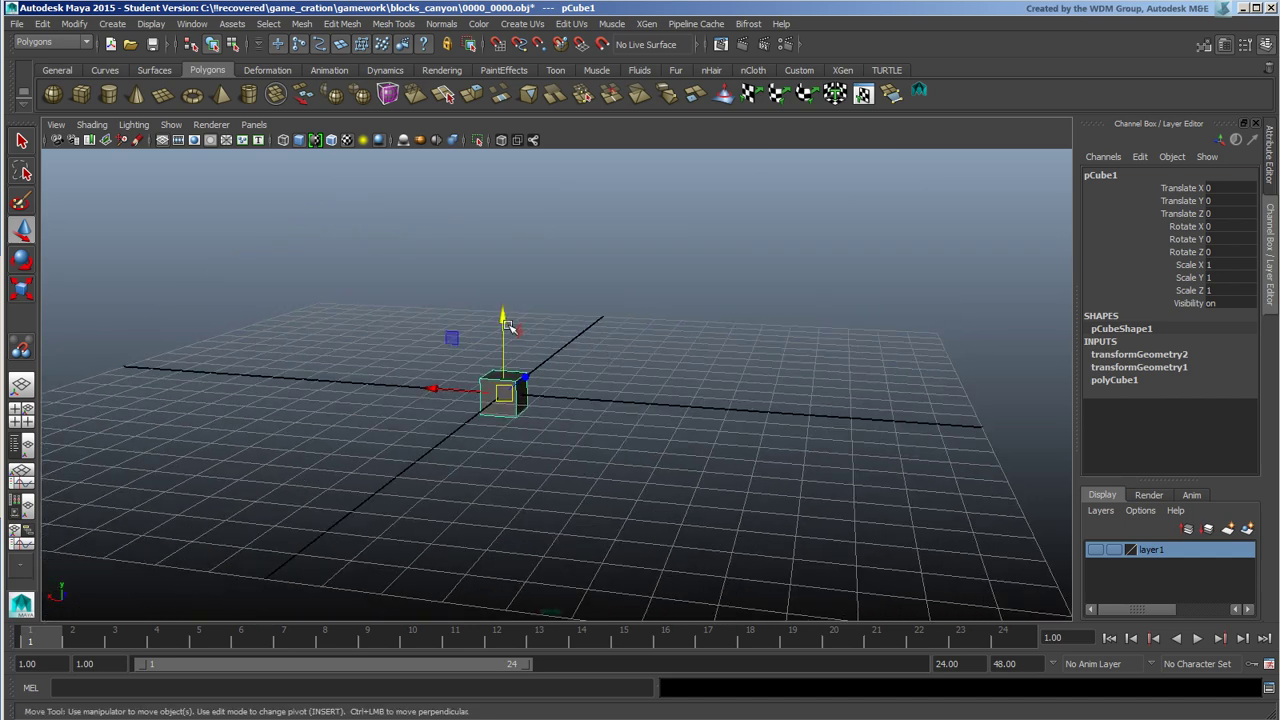
- Raise the cube, freeze it again, then move it and set all Translate channels to 0
{"action": "left_click_drag", "start_coordinate": [505, 325], "coordinate": [473, 202]}
{"action": "left_click", "coordinate": [75, 24]}
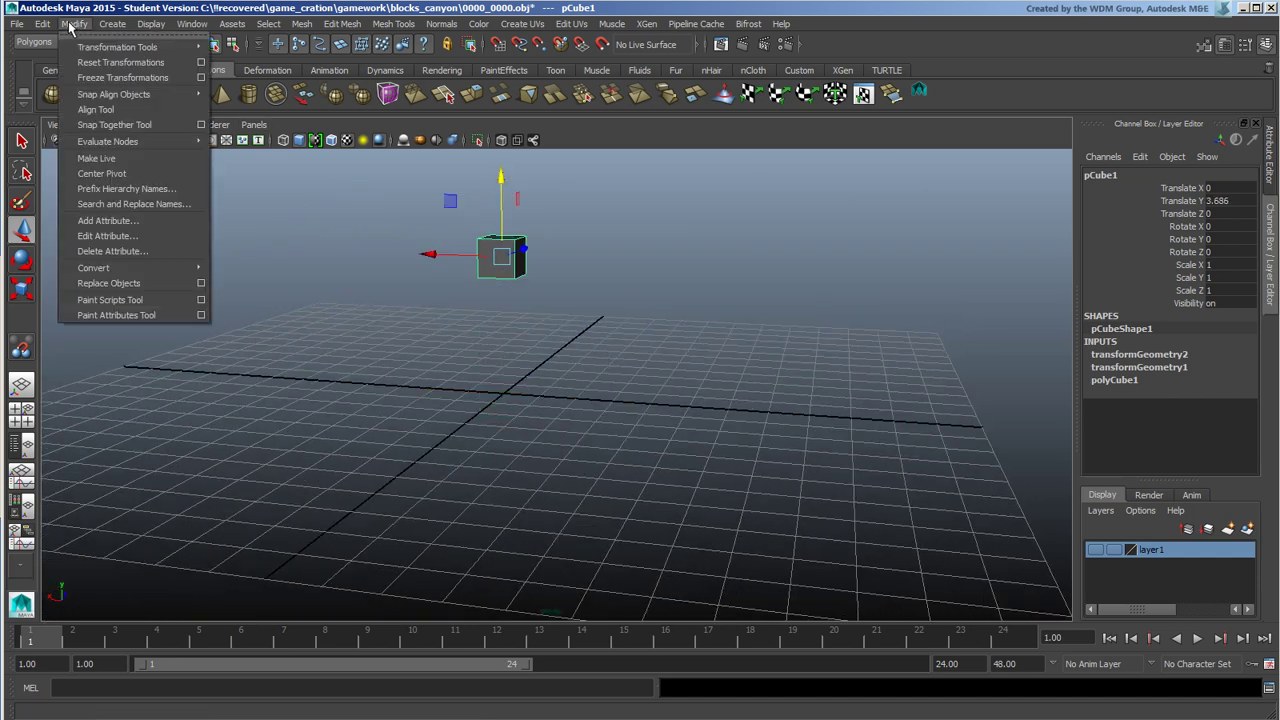
{"action": "left_click", "coordinate": [130, 77]}
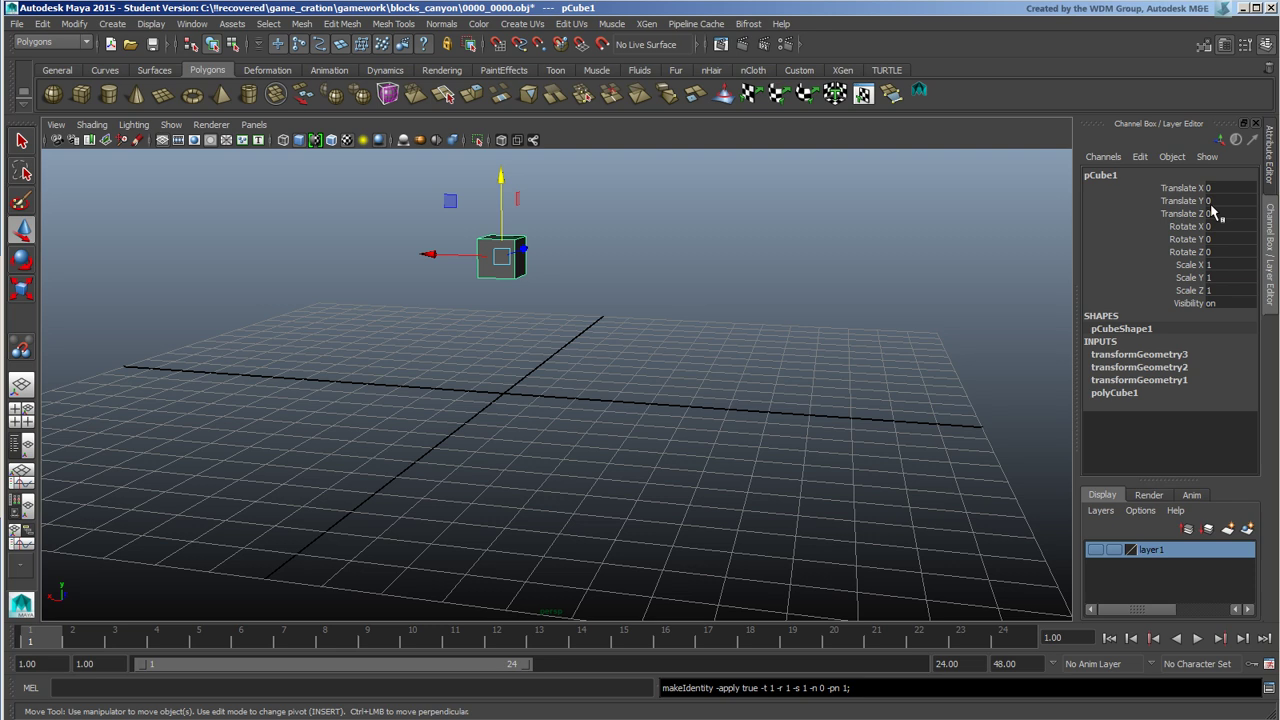
{"action": "left_click_drag", "start_coordinate": [501, 256], "coordinate": [703, 228]}
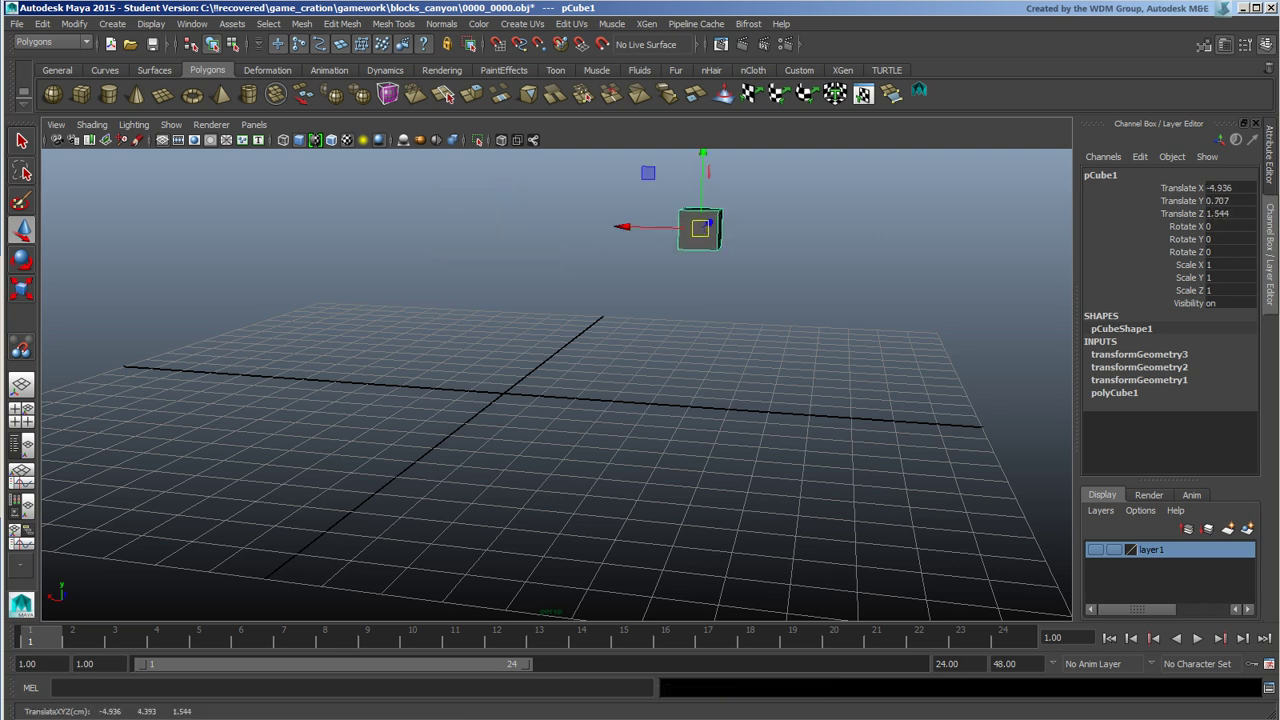
{"action": "left_click_drag", "start_coordinate": [1236, 190], "coordinate": [1212, 228]}
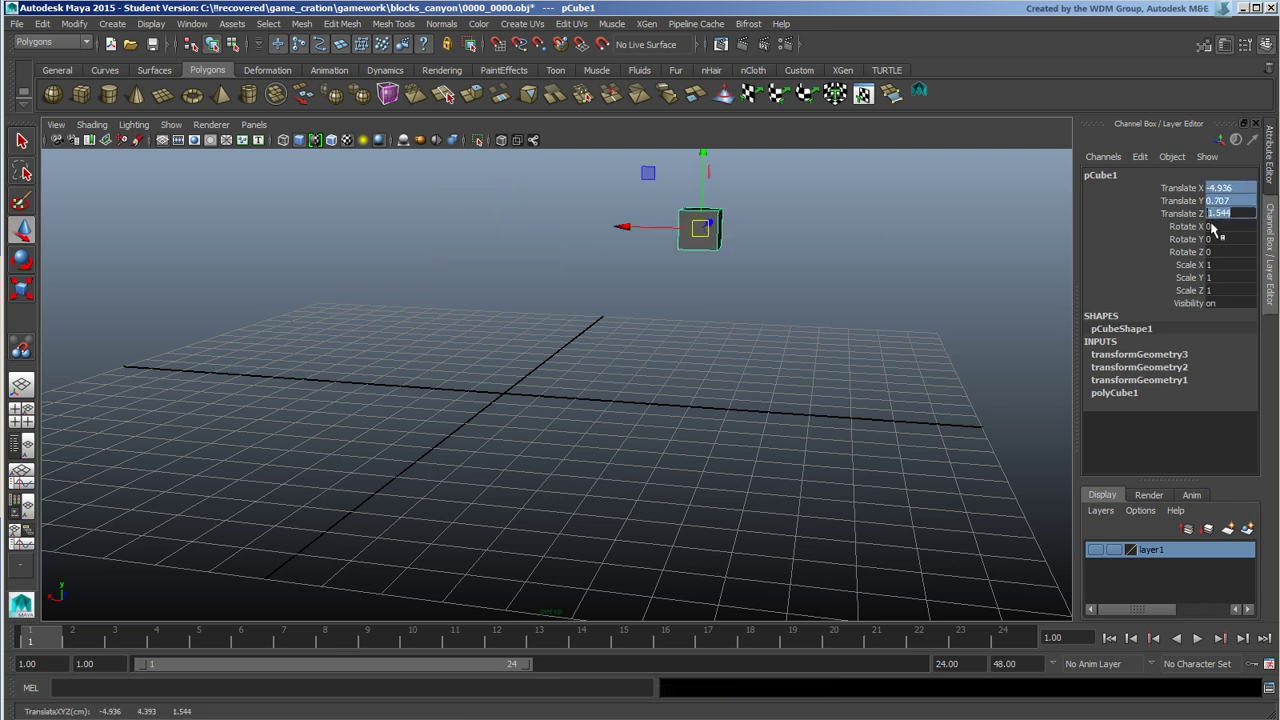
{"action": "type", "text": "0"}
{"action": "key", "text": "Return"}
- Reselect the cube and delete it, leaving the bare grid
{"action": "left_click_drag", "start_coordinate": [700, 269], "coordinate": [620, 366], "text": "alt"}
{"action": "left_click", "coordinate": [685, 348]}
{"action": "left_click", "coordinate": [466, 337]}
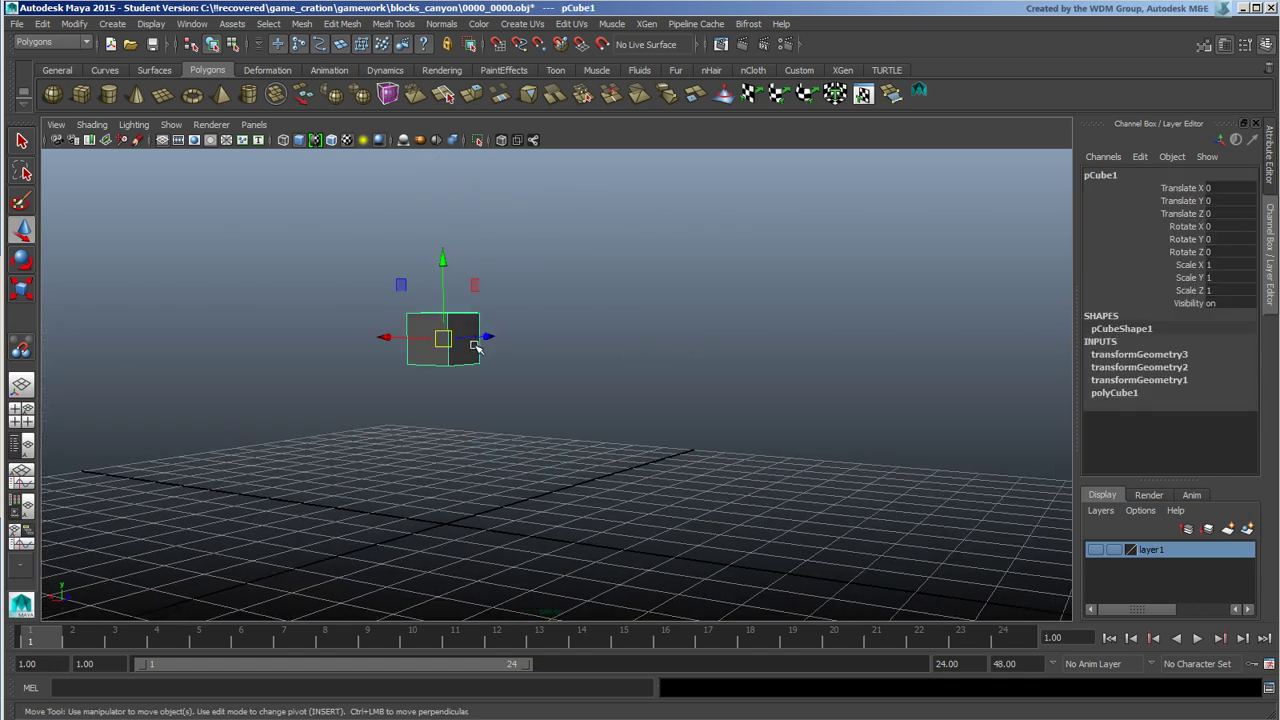
{"action": "key", "text": "Delete"}
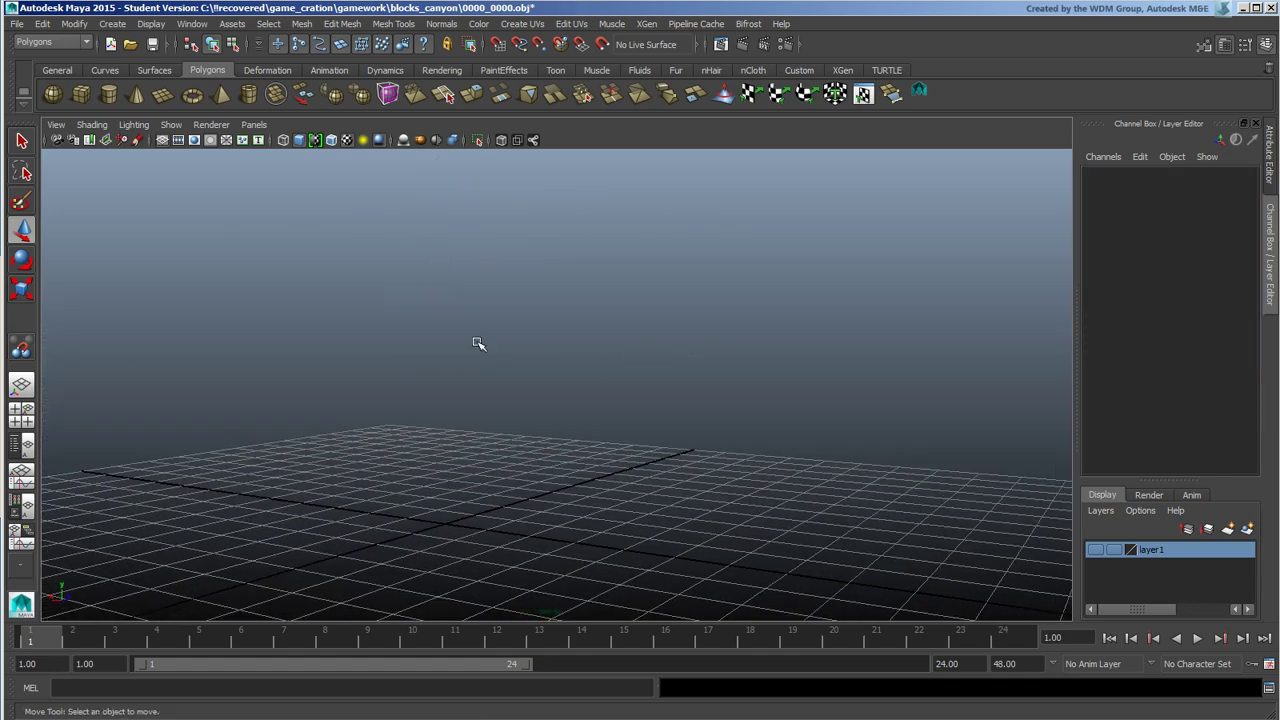
- Create a polygon sphere, duplicate it to the right, and stretch the original to Scale Y about 3
{"action": "left_click", "coordinate": [52, 95]}
{"action": "left_click_drag", "start_coordinate": [477, 343], "coordinate": [513, 340], "text": "alt"}
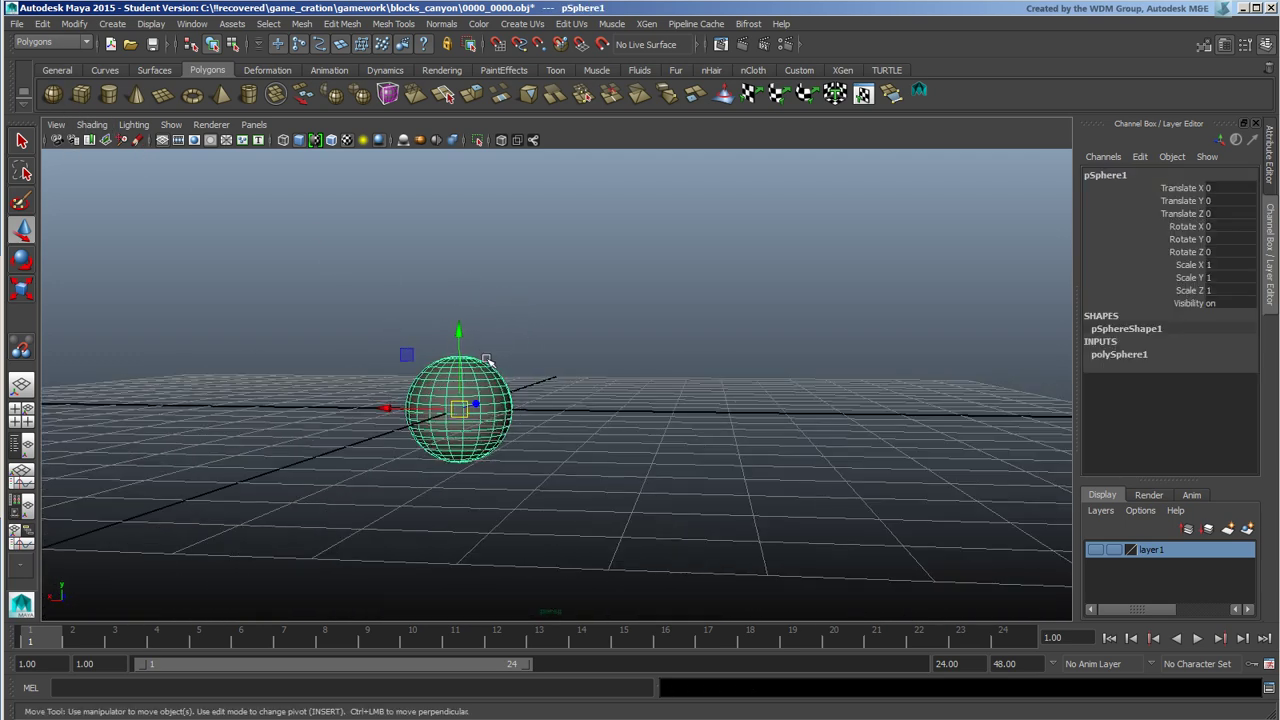
{"action": "key", "text": "ctrl+d"}
{"action": "left_click_drag", "start_coordinate": [390, 408], "coordinate": [545, 365]}
{"action": "left_click", "coordinate": [457, 334]}
{"action": "key", "text": "r"}
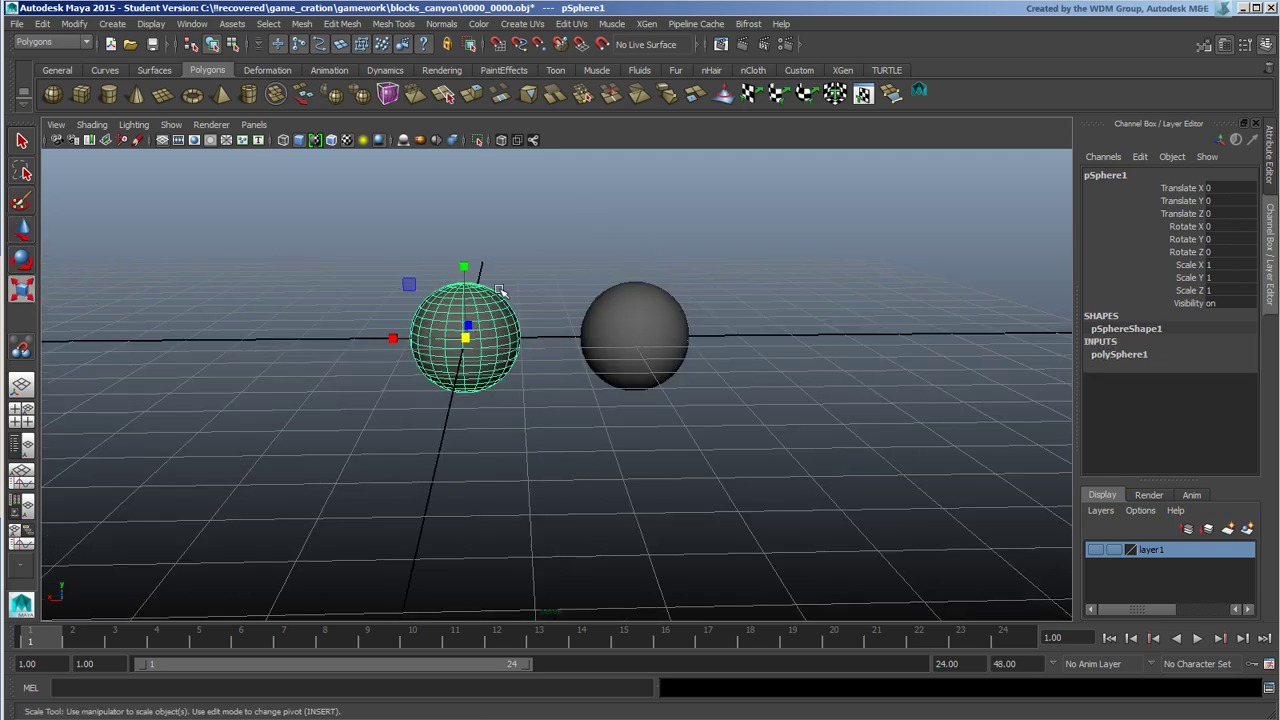
{"action": "left_click_drag", "start_coordinate": [464, 268], "coordinate": [466, 140]}
{"action": "left_click_drag", "start_coordinate": [711, 277], "coordinate": [622, 333], "text": "alt"}
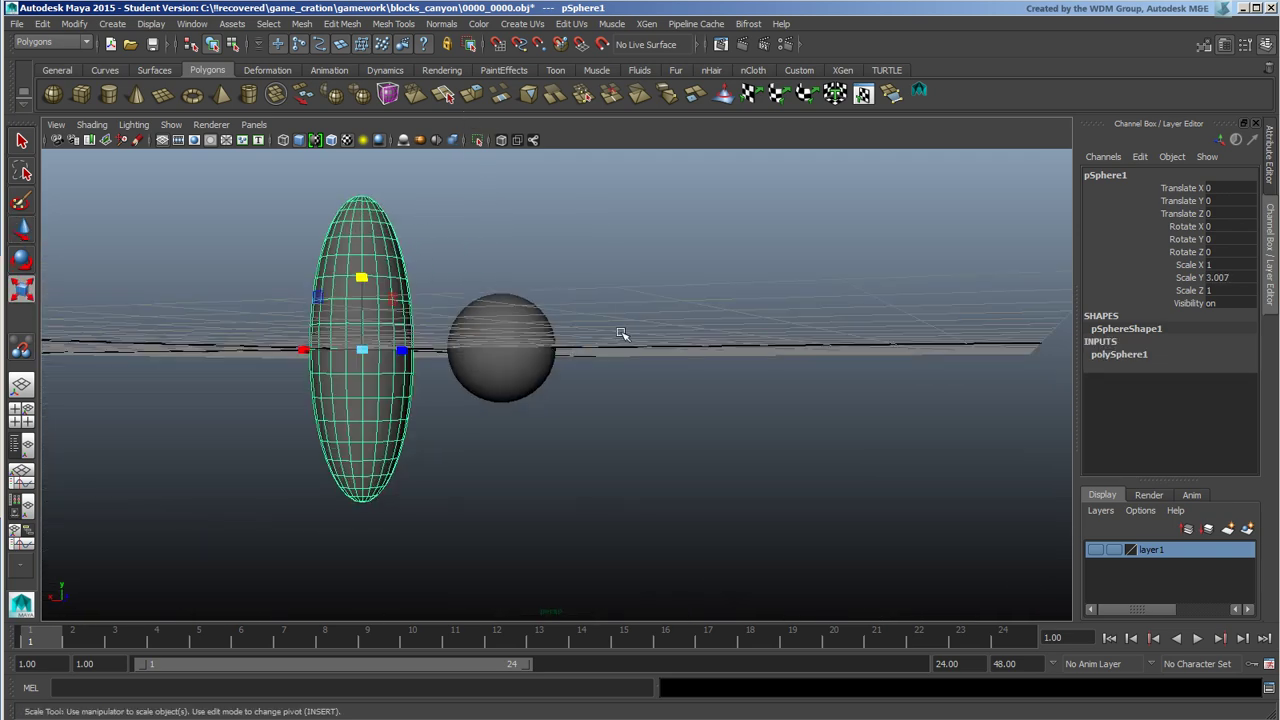
- Select pSphere2, flattened to Scale Y 0.333 at Translate X -3.093, for rotating
{"action": "left_click", "coordinate": [528, 332]}
{"action": "left_click", "coordinate": [380, 334], "text": "shift"}
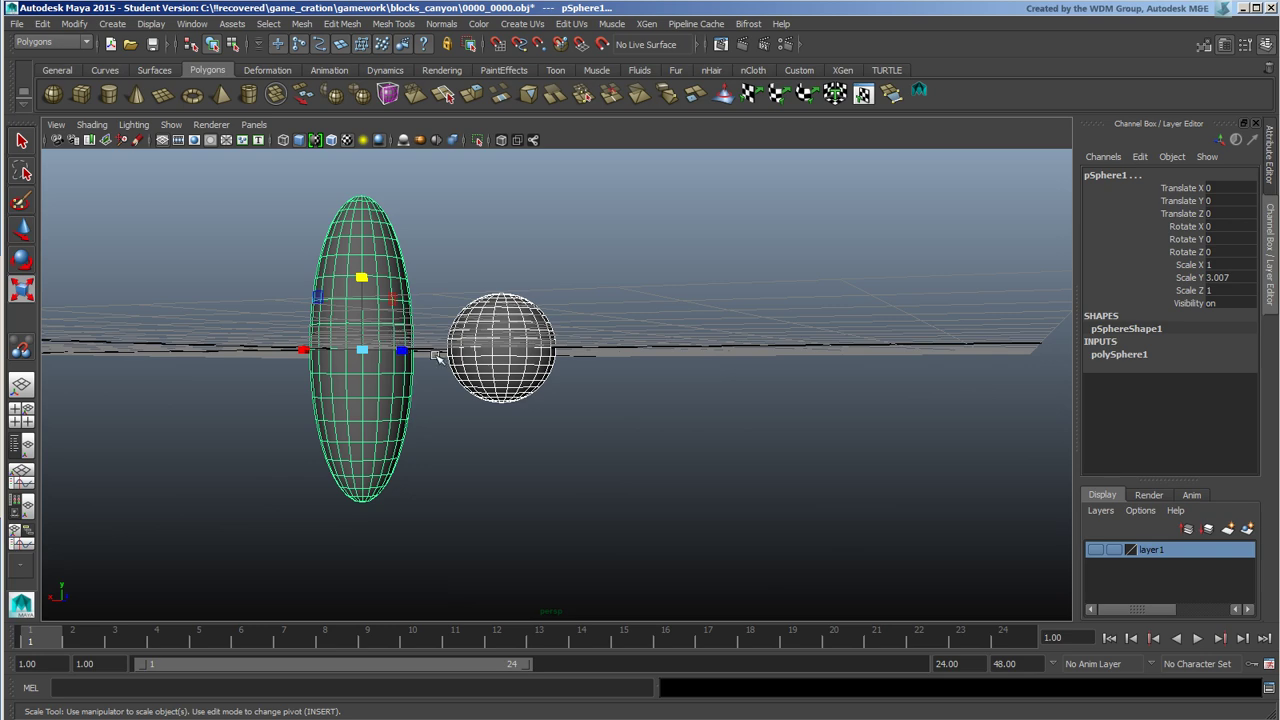
{"action": "left_click", "coordinate": [488, 360]}
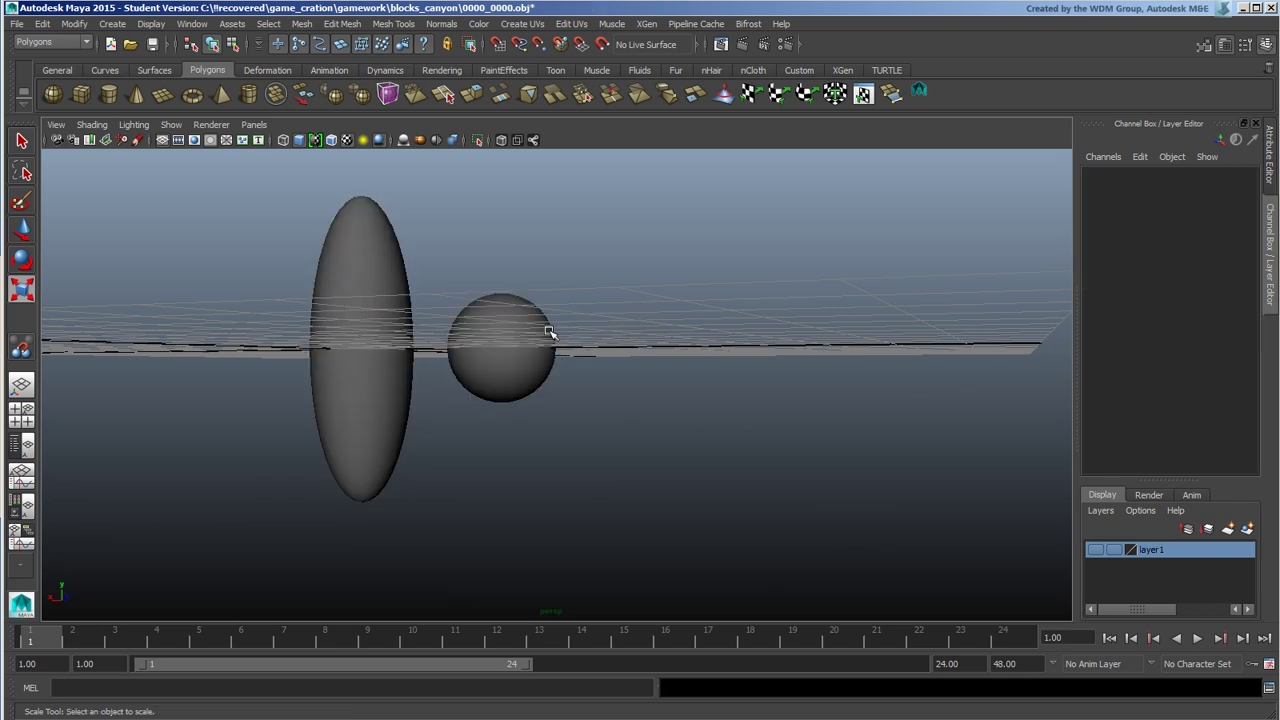
{"action": "left_click", "coordinate": [502, 333]}
{"action": "left_click_drag", "start_coordinate": [546, 364], "coordinate": [850, 355], "text": "alt"}
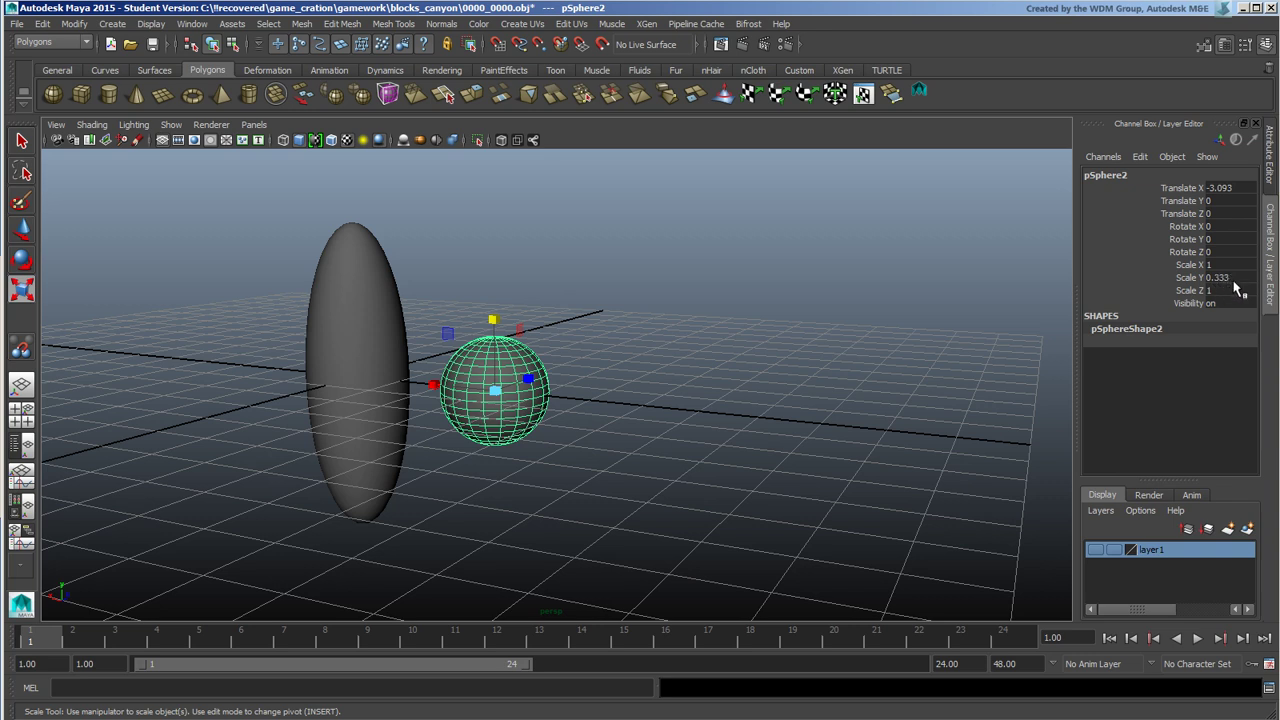
{"action": "left_click", "coordinate": [368, 319]}
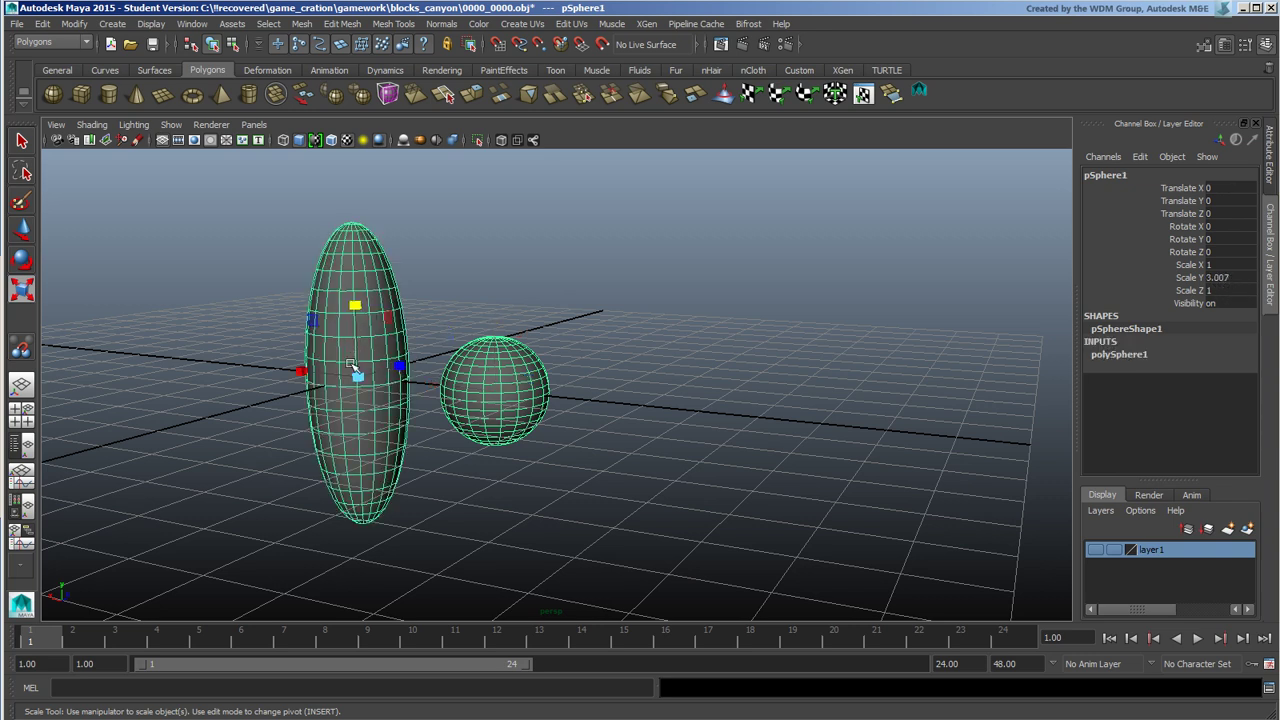
{"action": "left_click_drag", "start_coordinate": [612, 370], "coordinate": [672, 352], "text": "alt"}
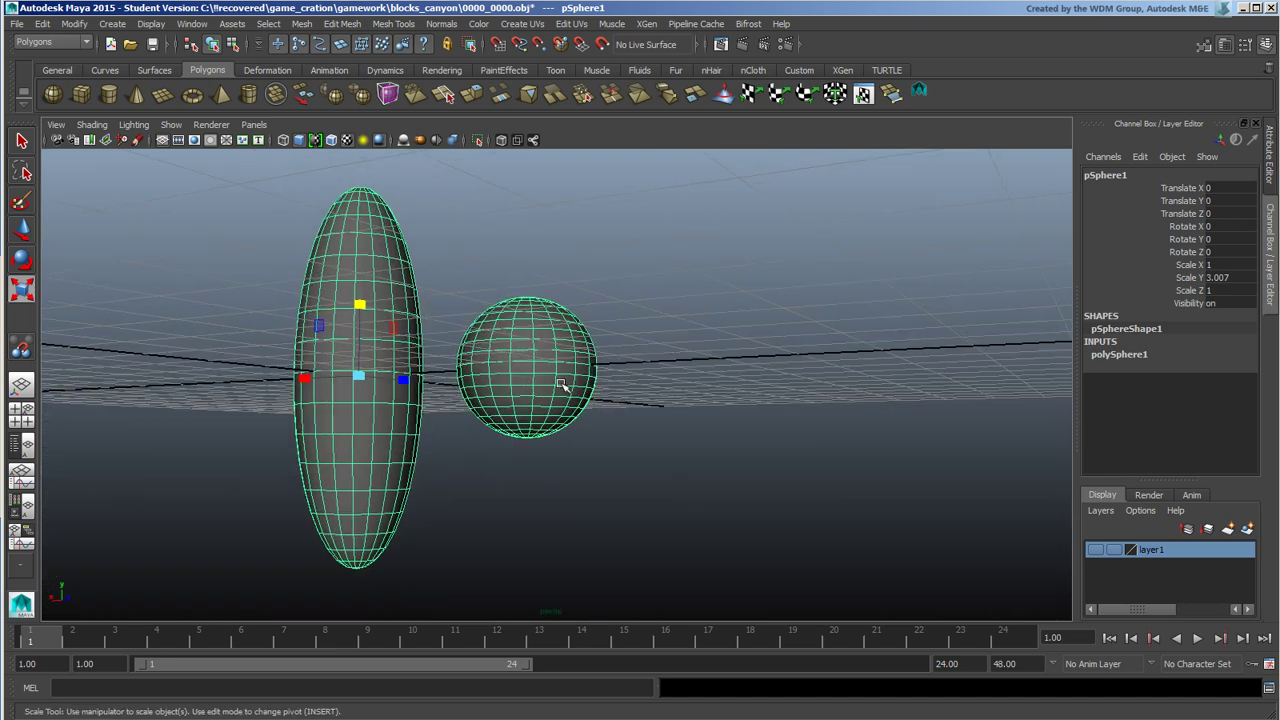
{"action": "left_click_drag", "start_coordinate": [563, 385], "coordinate": [694, 343], "text": "alt"}
{"action": "left_click", "coordinate": [598, 354]}
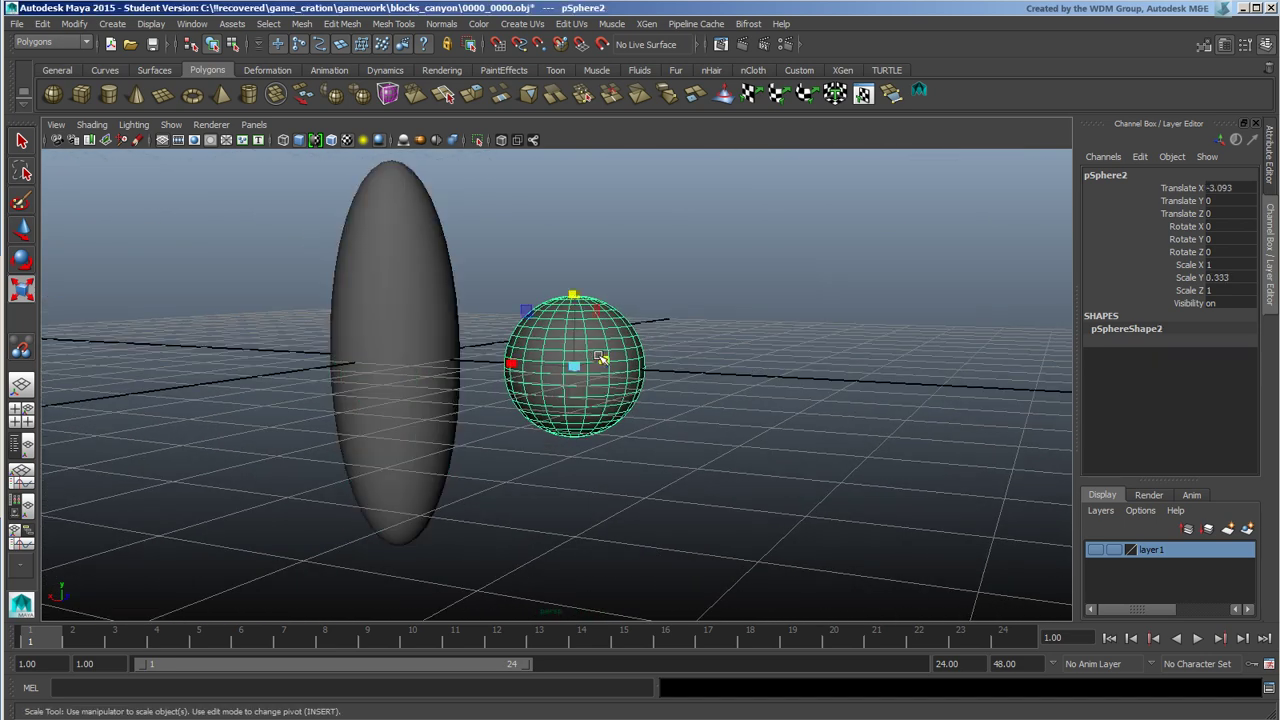
{"action": "left_click", "coordinate": [22, 260]}
- Tilt pSphere2 around Z, then reset its Rotate Z to 0
{"action": "mouse_move", "coordinate": [632, 338]}
{"action": "left_mouse_down"}
{"action": "mouse_move", "coordinate": [560, 290]}
{"action": "mouse_move", "coordinate": [514, 283]}
{"action": "mouse_move", "coordinate": [674, 343]}
{"action": "mouse_move", "coordinate": [545, 287]}
{"action": "mouse_move", "coordinate": [664, 345]}
{"action": "mouse_move", "coordinate": [644, 336]}
{"action": "left_mouse_up"}
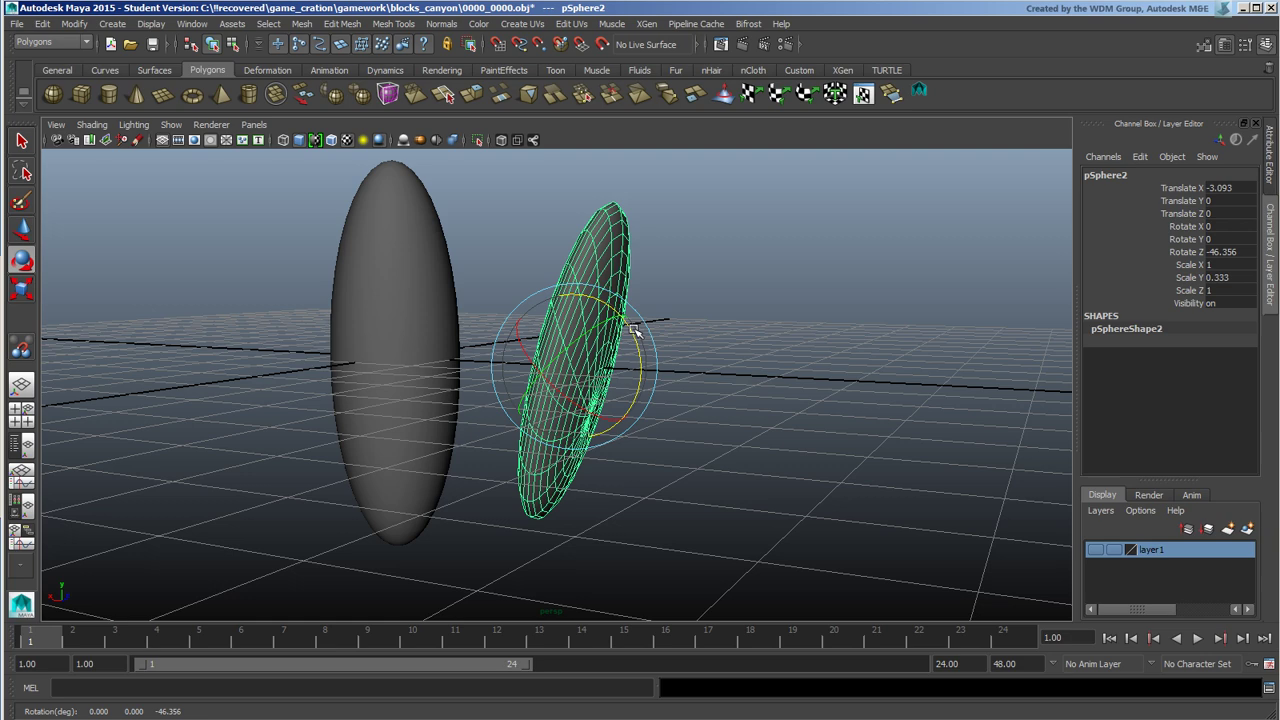
{"action": "left_click_drag", "start_coordinate": [714, 363], "coordinate": [816, 358], "text": "alt"}
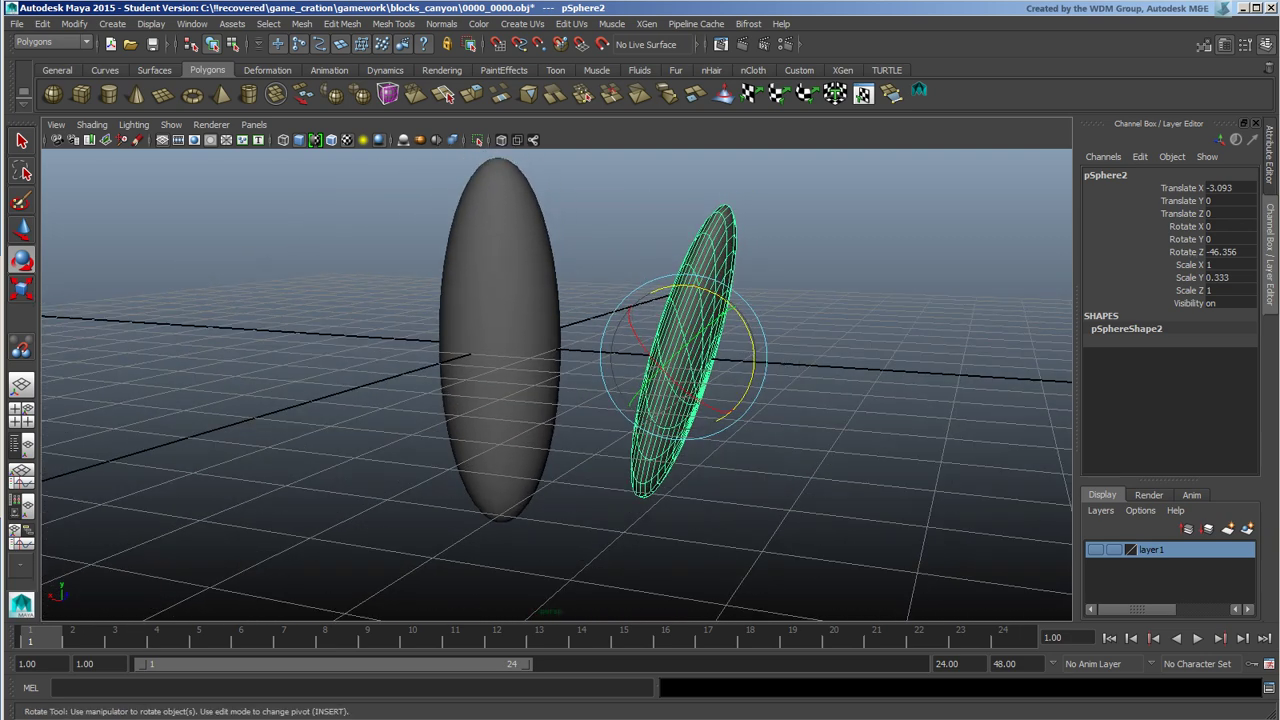
{"action": "left_click", "coordinate": [1232, 252]}
{"action": "type", "text": "0"}
{"action": "key", "text": "Return"}
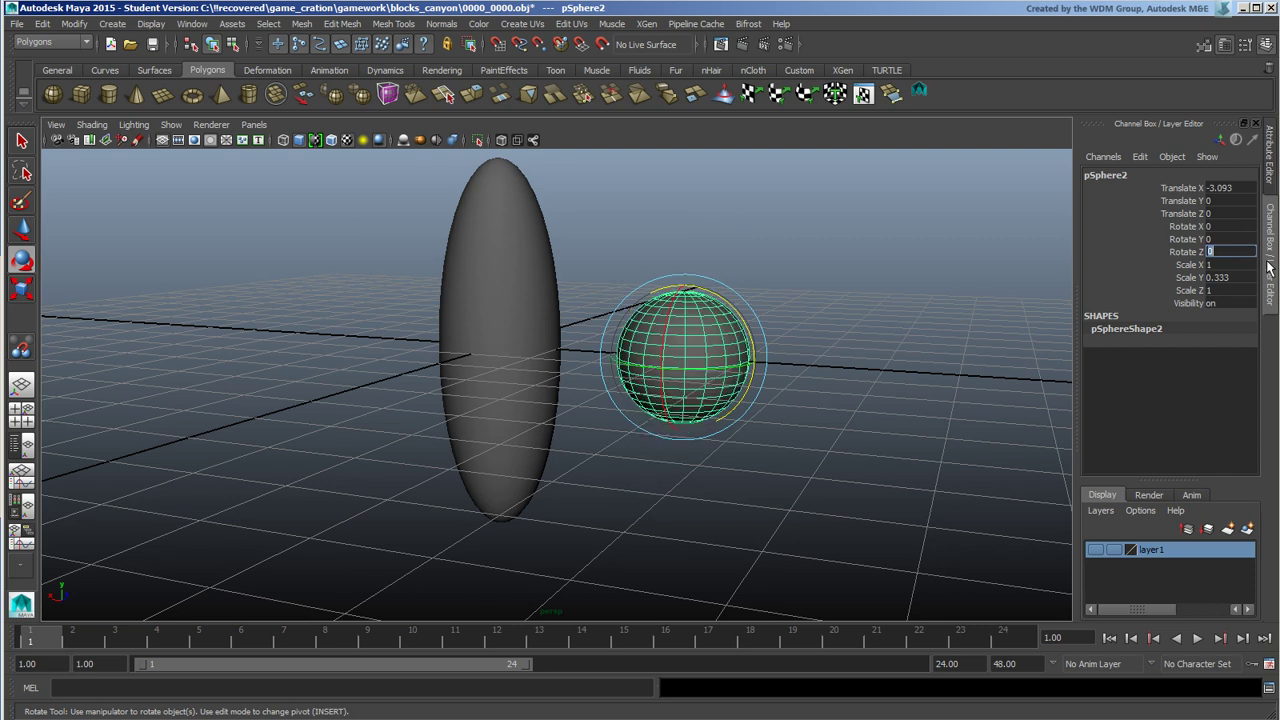
- Freeze the ellipsoid's transformations, tilt the sphere again, and select both objects
{"action": "left_click", "coordinate": [471, 229]}
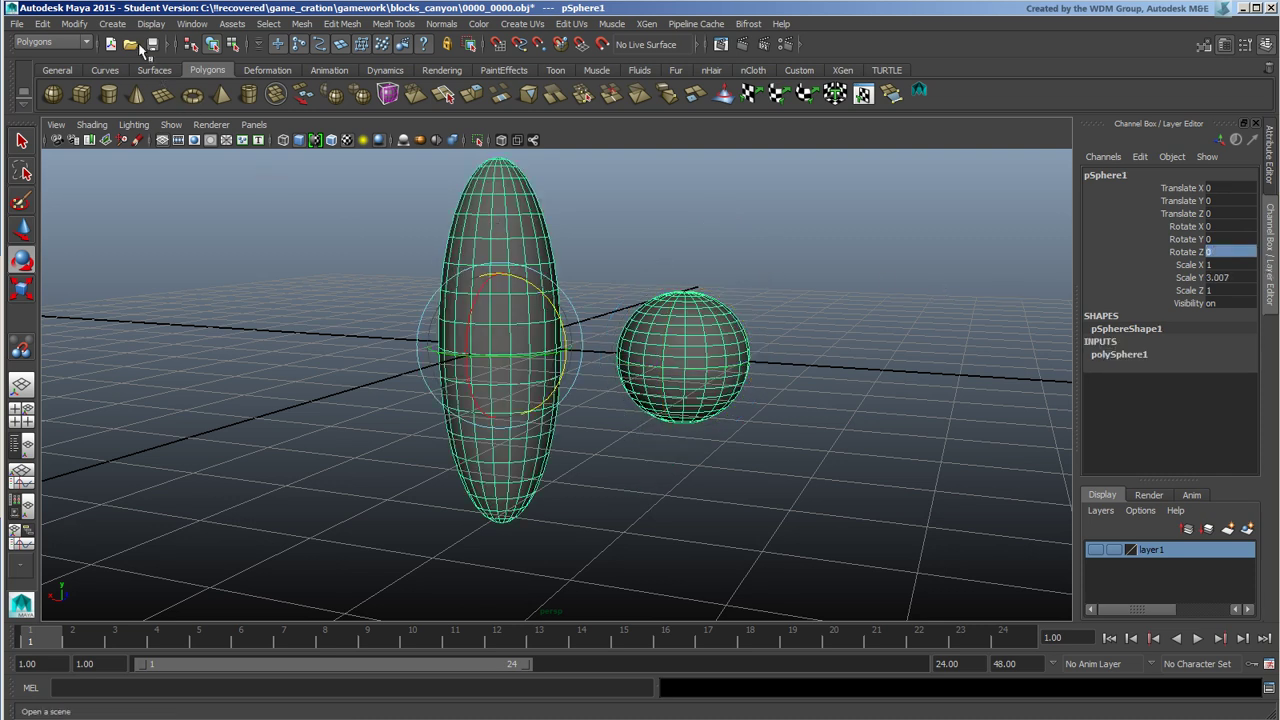
{"action": "left_click", "coordinate": [74, 24]}
{"action": "left_click", "coordinate": [119, 77]}
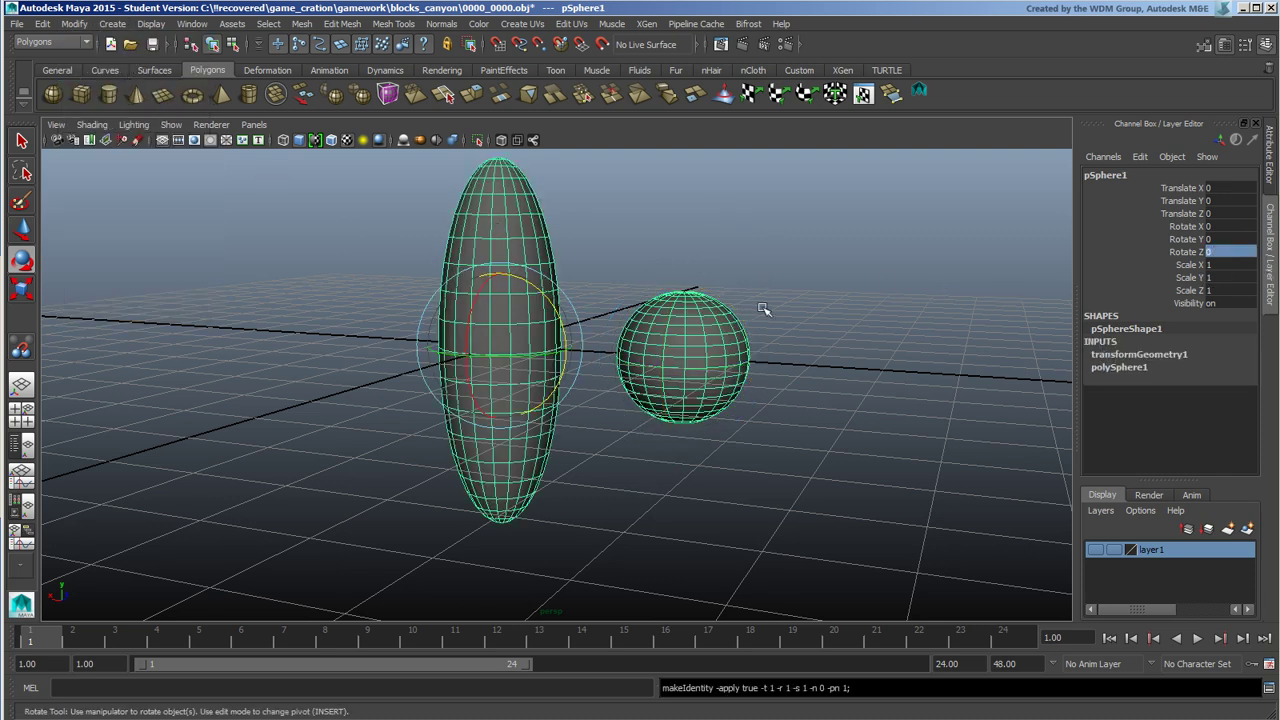
{"action": "left_click", "coordinate": [763, 309]}
{"action": "left_click", "coordinate": [735, 340]}
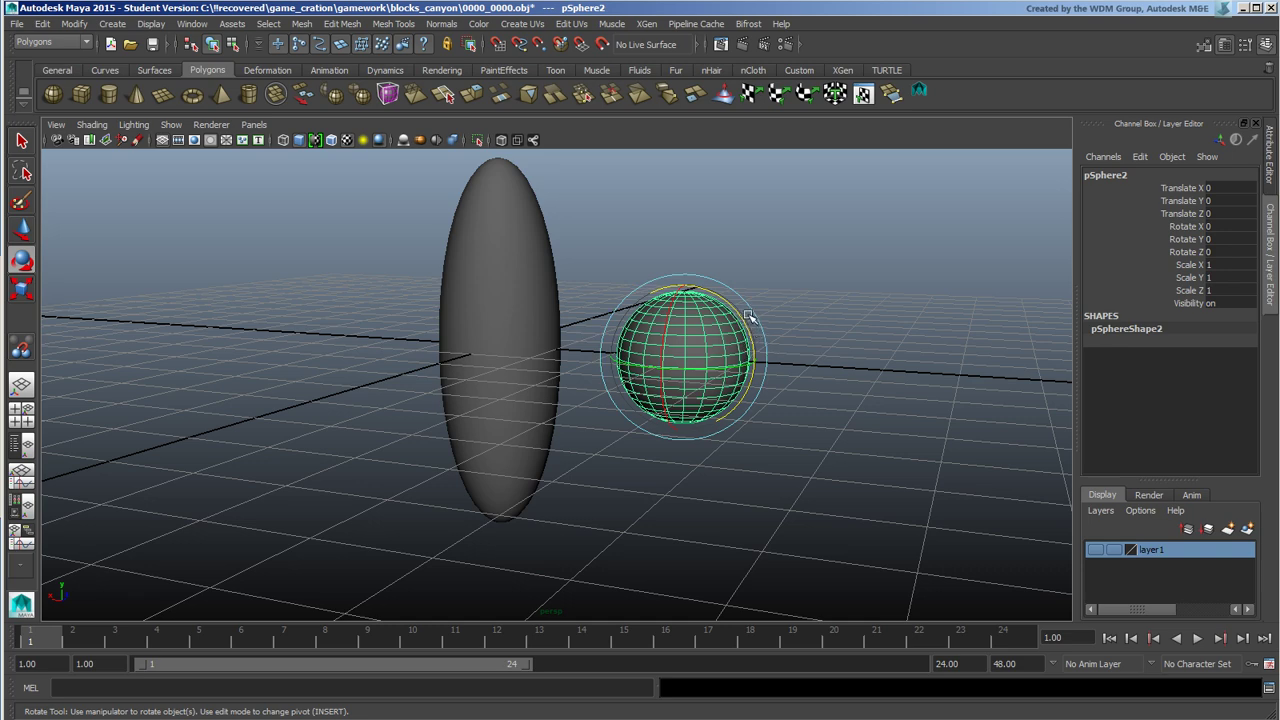
{"action": "left_click_drag", "start_coordinate": [748, 316], "coordinate": [820, 345]}
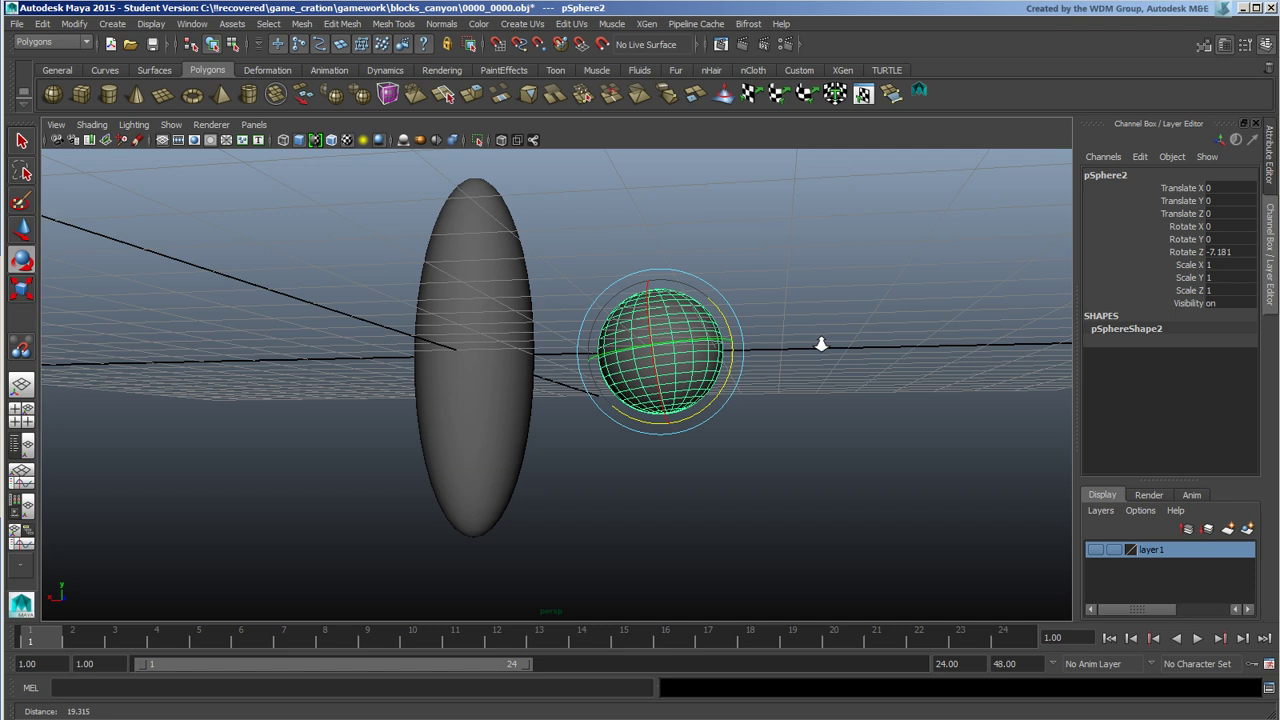
{"action": "left_click", "coordinate": [491, 319], "text": "shift"}
- Delete the sphere and ellipsoid and bring up the Freeze Transformations options
{"action": "key", "text": "Delete"}
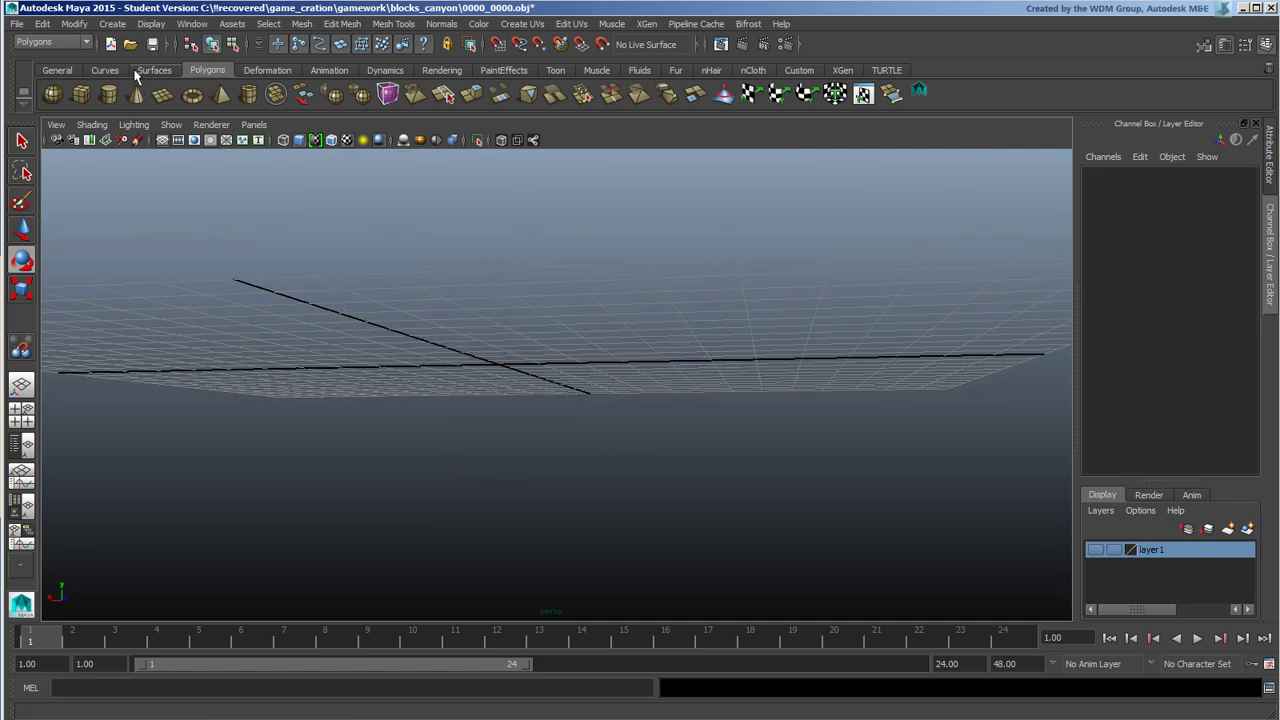
{"action": "left_click", "coordinate": [74, 23]}
{"action": "left_click", "coordinate": [204, 76]}
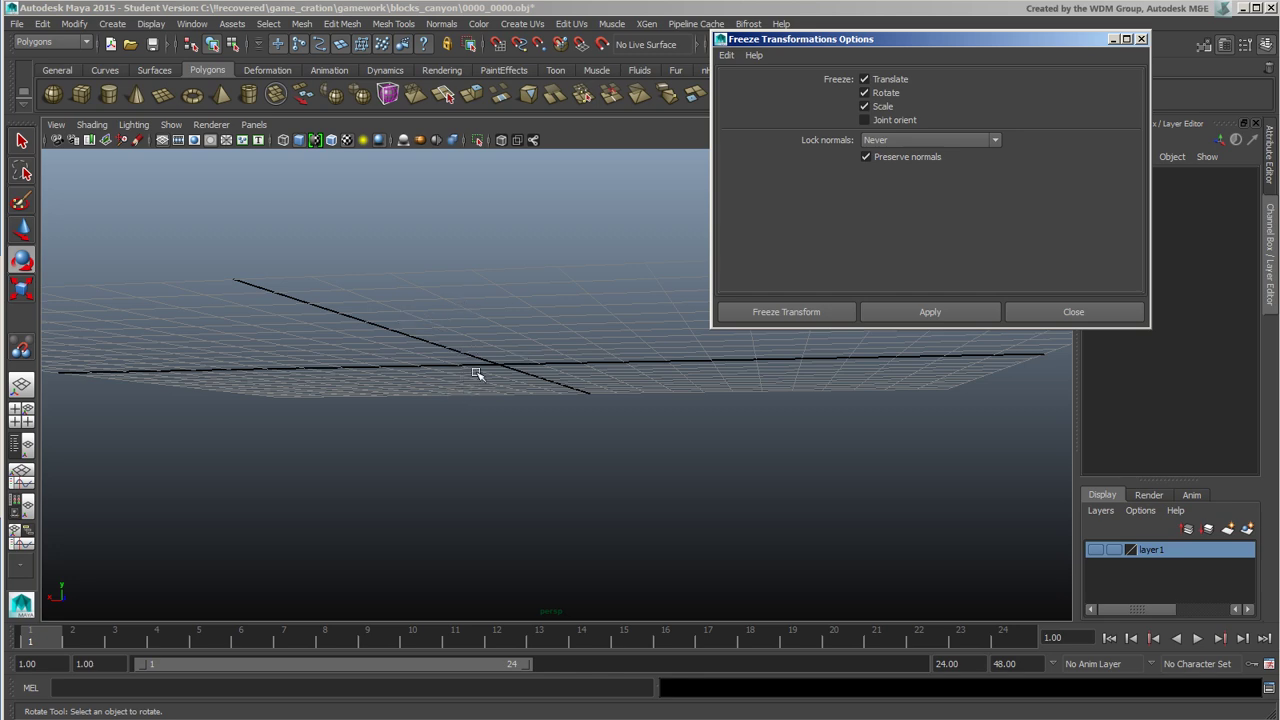
- Create a polygon sphere and stretch it vertically to Scale Y 2.496
{"action": "left_click", "coordinate": [52, 93]}
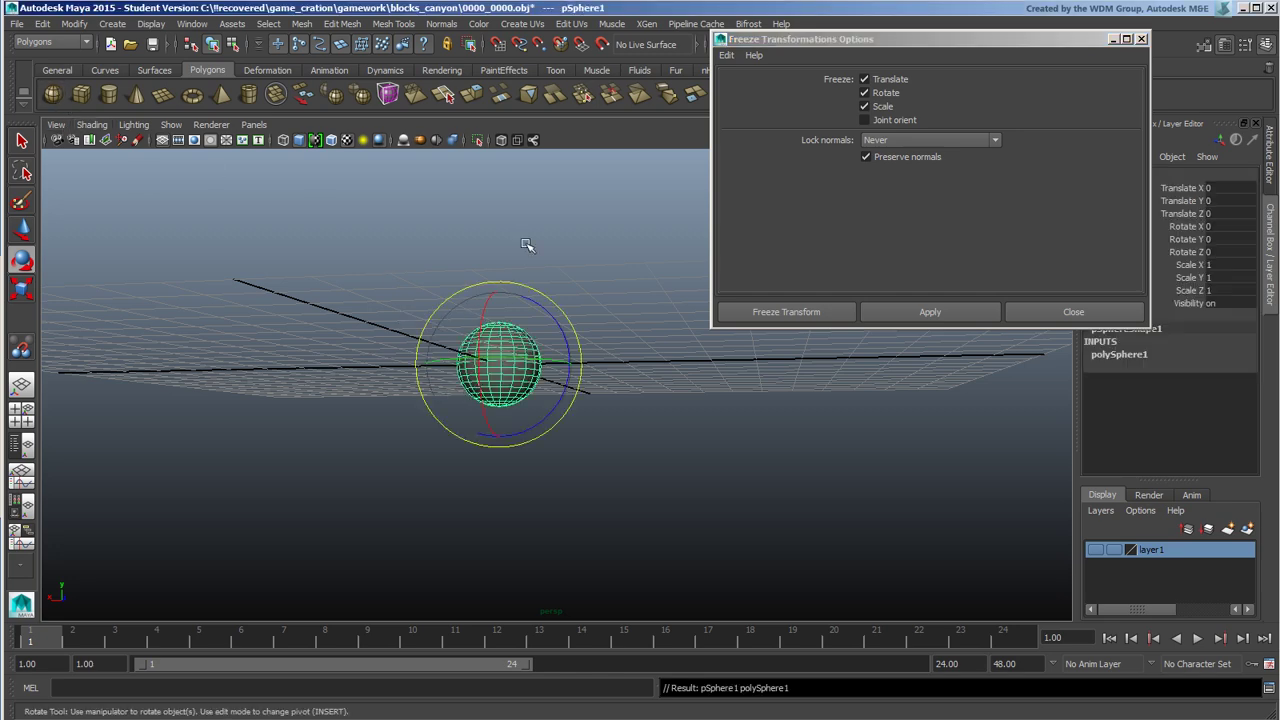
{"action": "left_click_drag", "start_coordinate": [590, 330], "coordinate": [160, 312], "text": "alt"}
{"action": "left_click", "coordinate": [22, 288]}
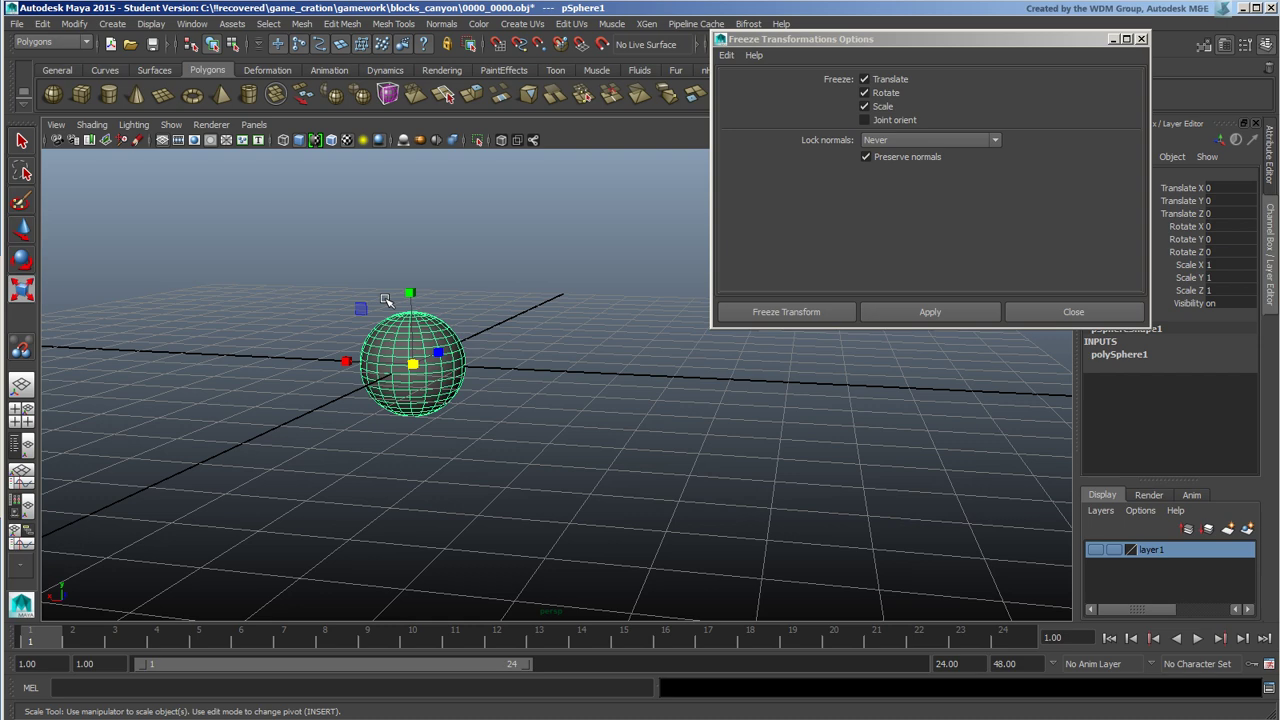
{"action": "left_click_drag", "start_coordinate": [409, 296], "coordinate": [412, 200]}
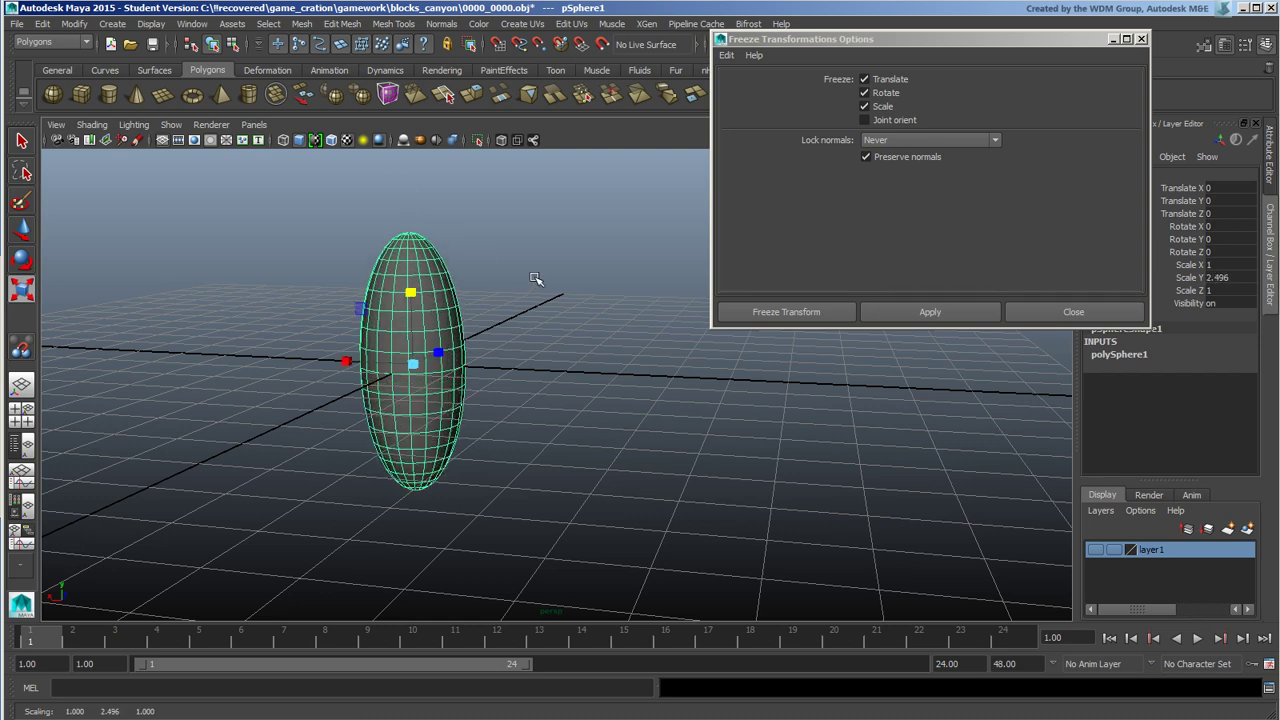
{"action": "left_click_drag", "start_coordinate": [537, 280], "coordinate": [505, 272], "text": "alt"}
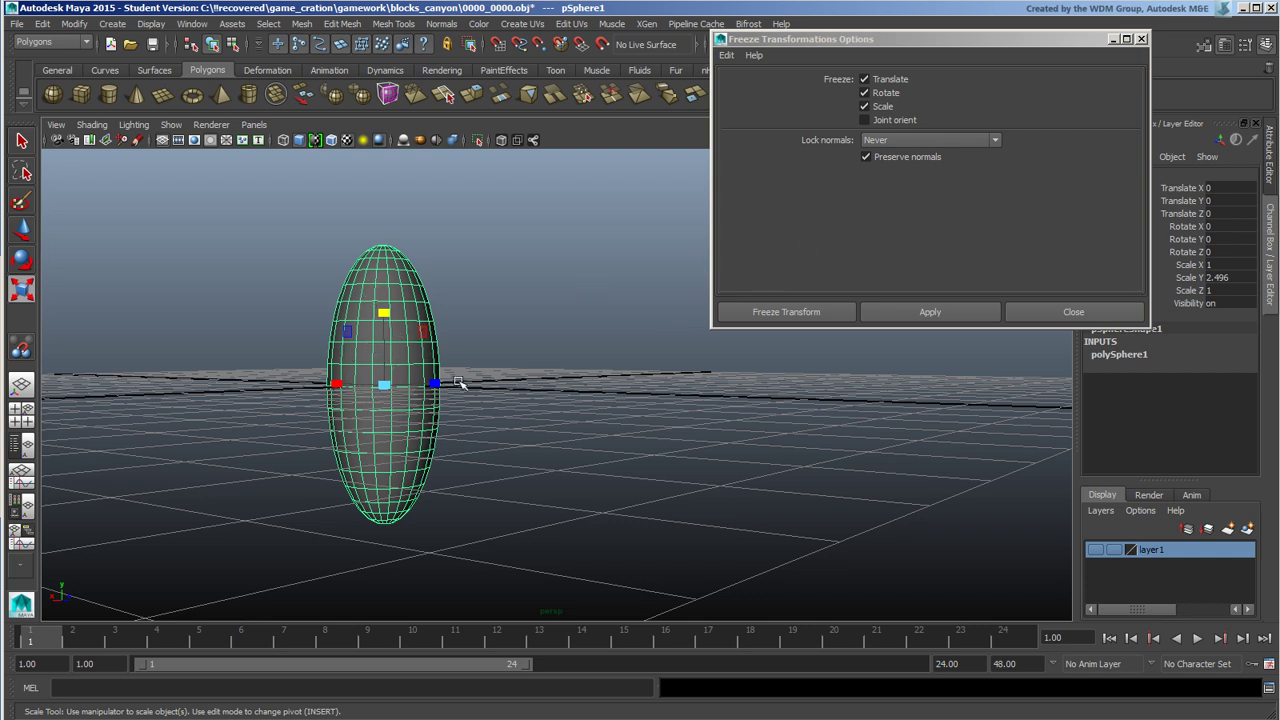
- Tilt the ellipsoid to Rotate Z -49 and freeze it so rotation reads zero
{"action": "left_click", "coordinate": [24, 262]}
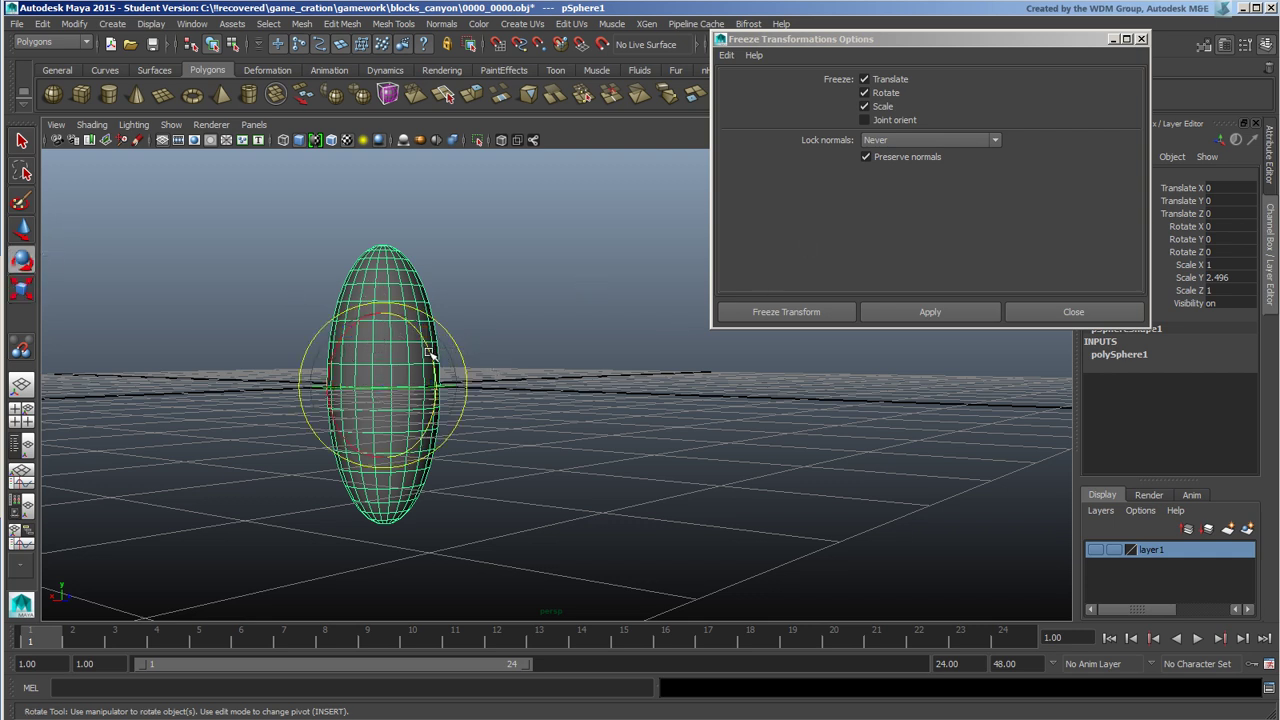
{"action": "left_click_drag", "start_coordinate": [431, 353], "coordinate": [417, 319]}
{"action": "left_click", "coordinate": [955, 311]}
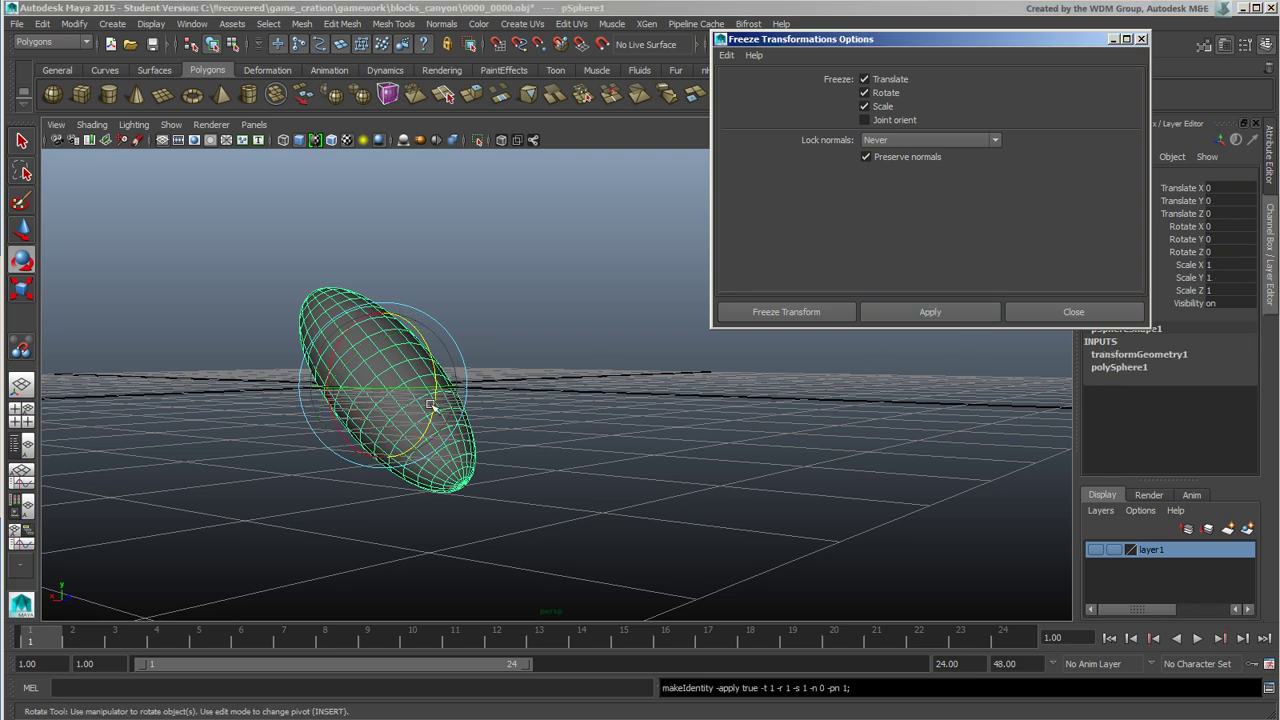
{"action": "left_click_drag", "start_coordinate": [391, 414], "coordinate": [440, 392], "text": "alt"}
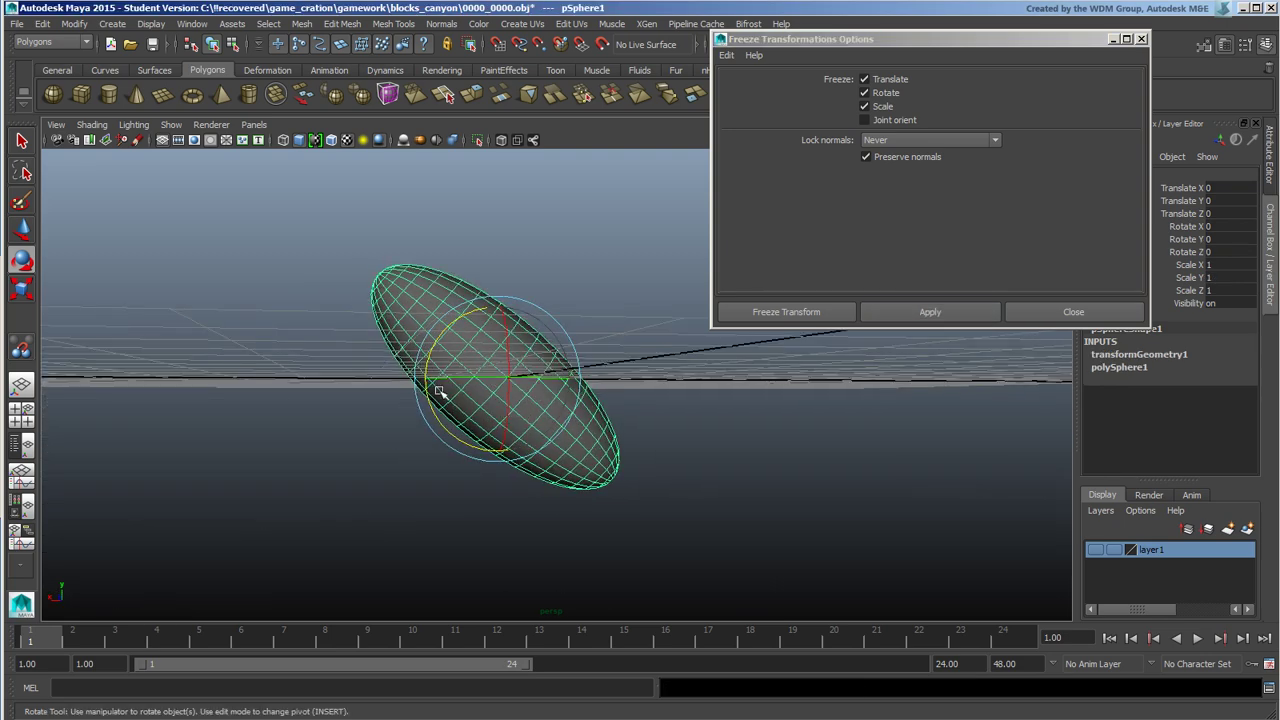
- Raise the ellipsoid to Translate Y 3.228 and freeze its new position to zero
{"action": "left_click", "coordinate": [22, 229]}
{"action": "left_click_drag", "start_coordinate": [470, 320], "coordinate": [510, 300], "text": "alt"}
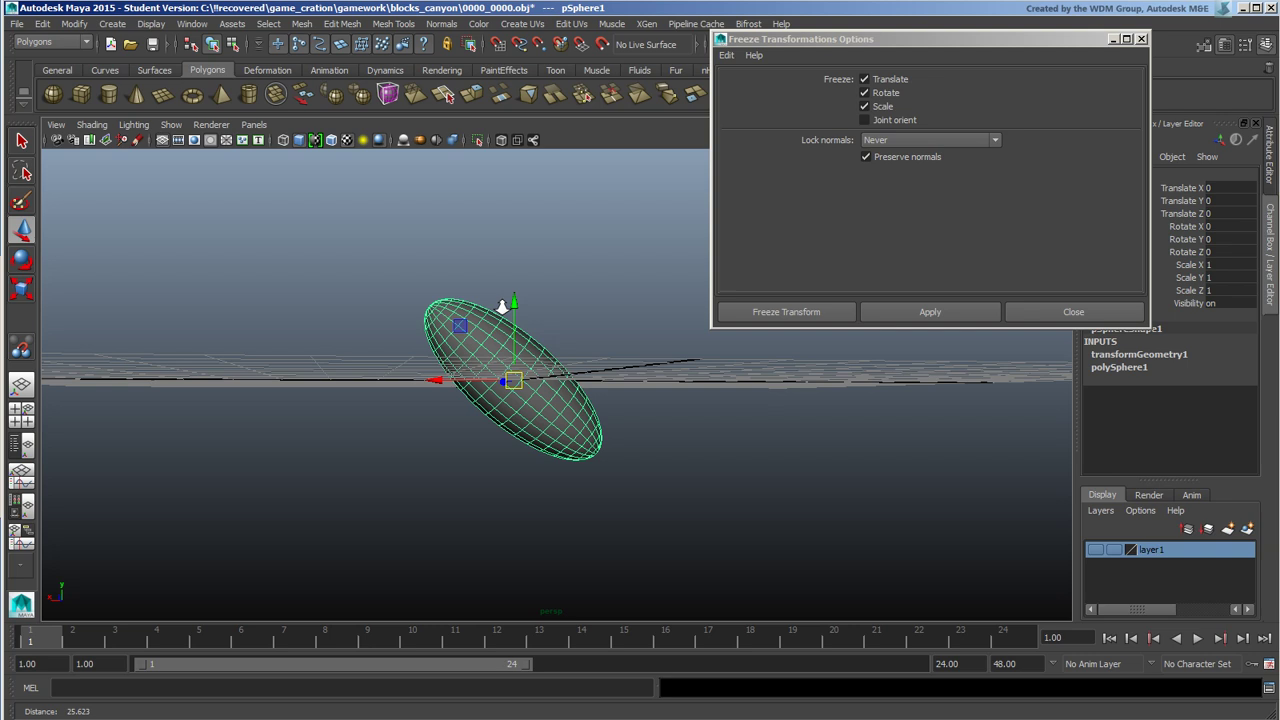
{"action": "left_click", "coordinate": [548, 282]}
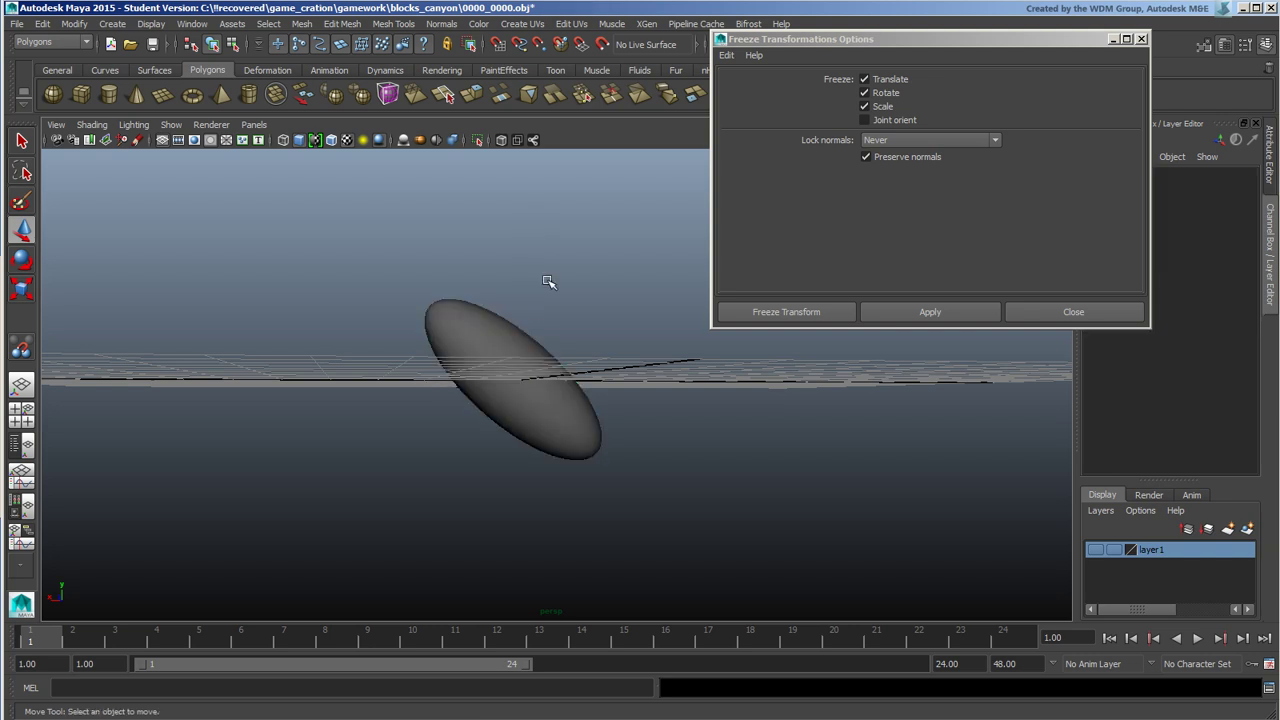
{"action": "left_click", "coordinate": [510, 346]}
{"action": "left_click_drag", "start_coordinate": [510, 335], "coordinate": [507, 185]}
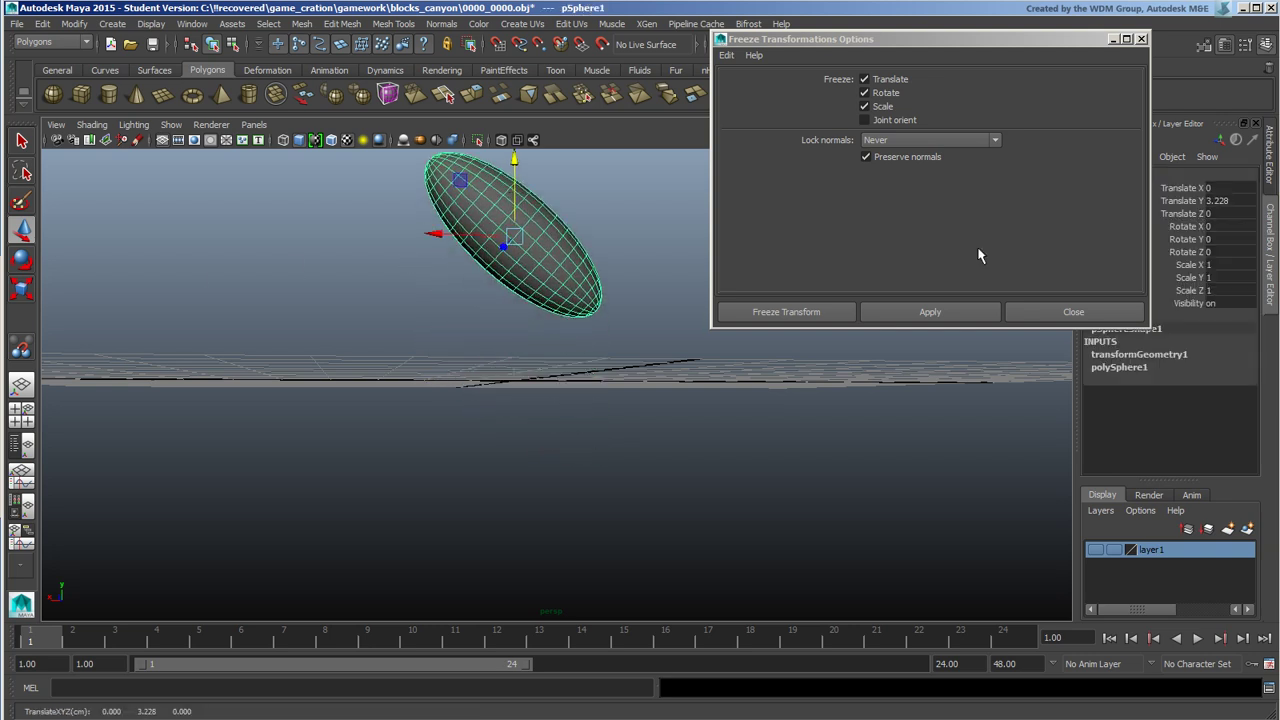
{"action": "left_click", "coordinate": [952, 312]}
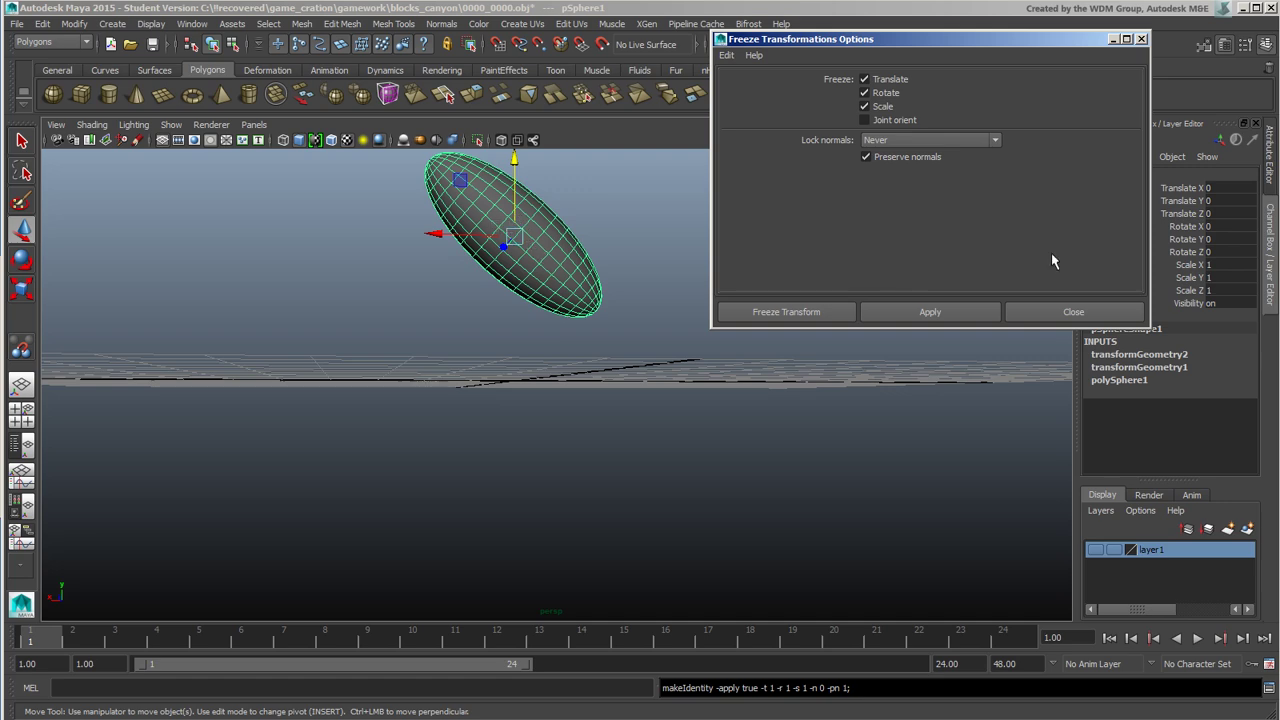
- Close the Freeze Transformations options window
{"action": "left_click_drag", "start_coordinate": [649, 348], "coordinate": [563, 363], "text": "alt"}
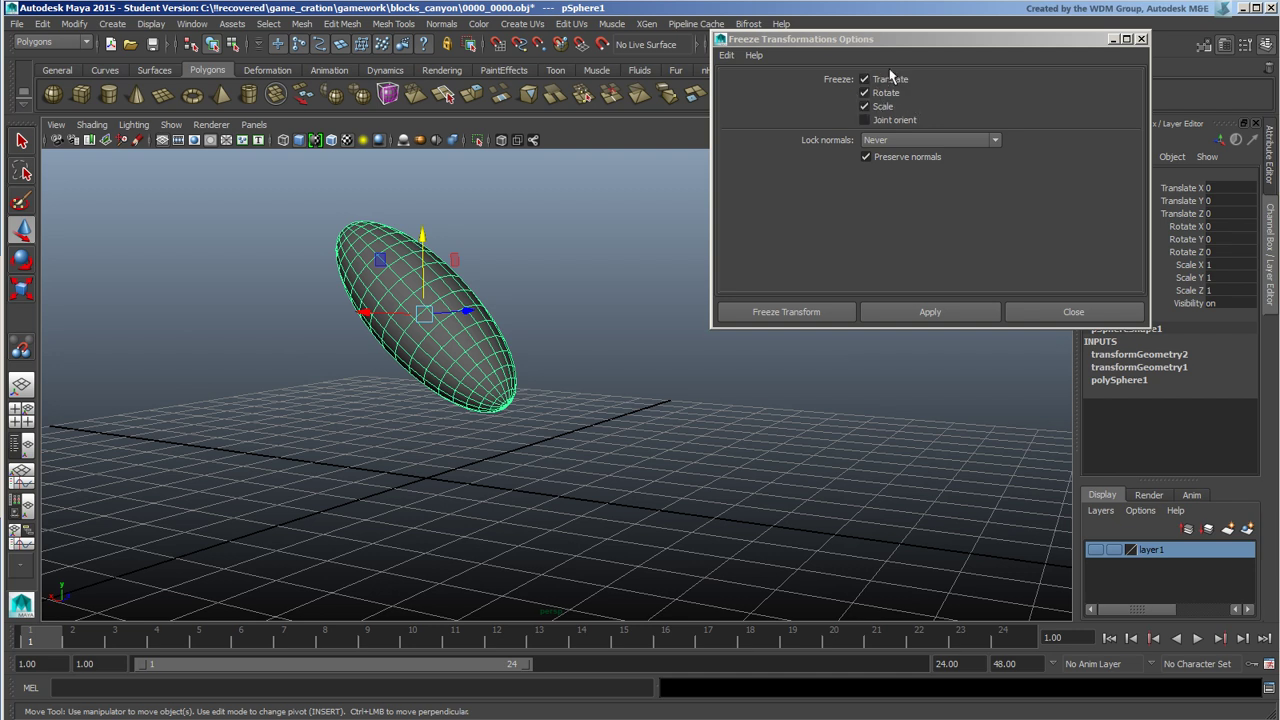
{"action": "left_click", "coordinate": [901, 77]}
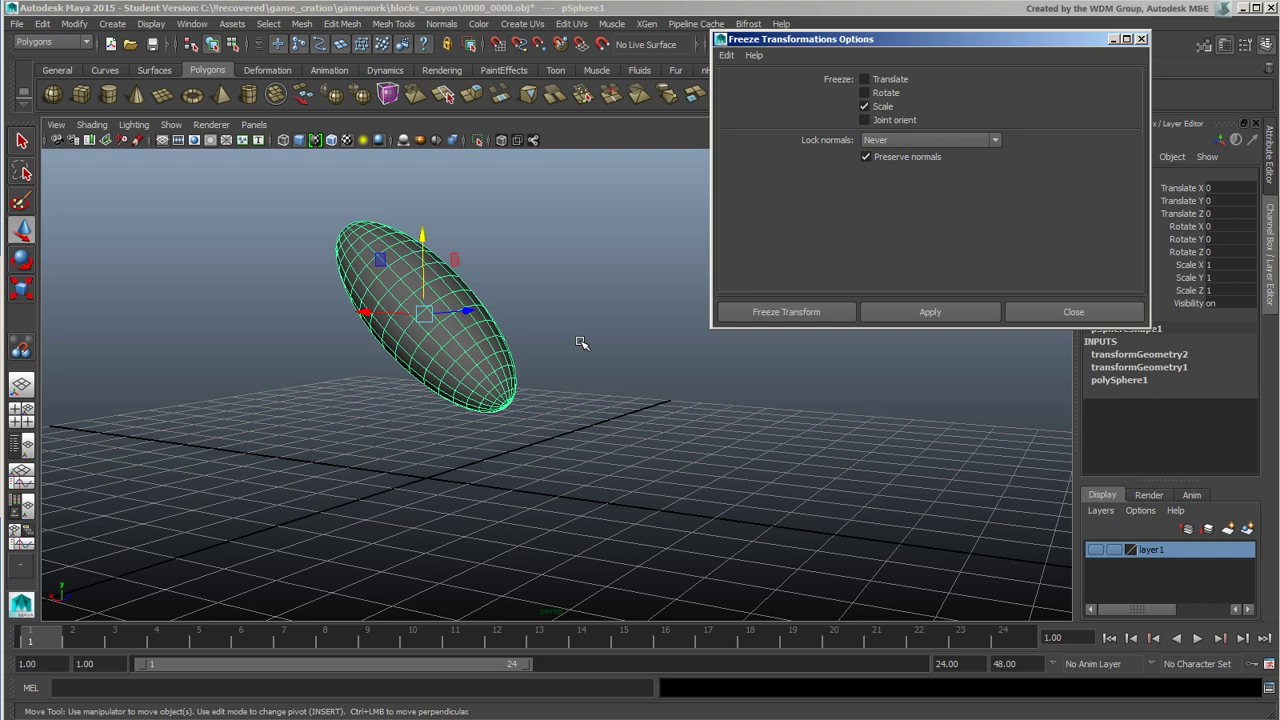
{"action": "left_click", "coordinate": [1141, 40]}
{"action": "left_click_drag", "start_coordinate": [877, 171], "coordinate": [684, 316], "text": "alt"}
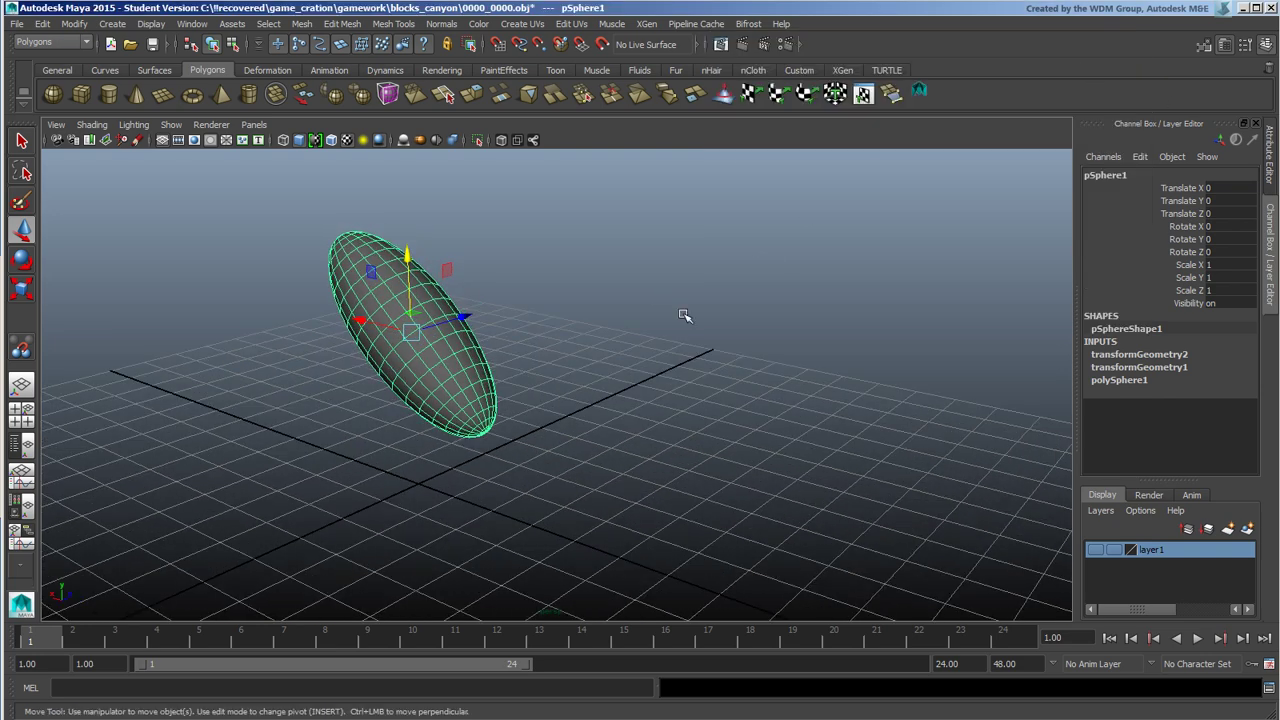
- Delete the ellipsoid, show layer1's ship and terrain, and light the scene with all lights
{"action": "key", "text": "Delete"}
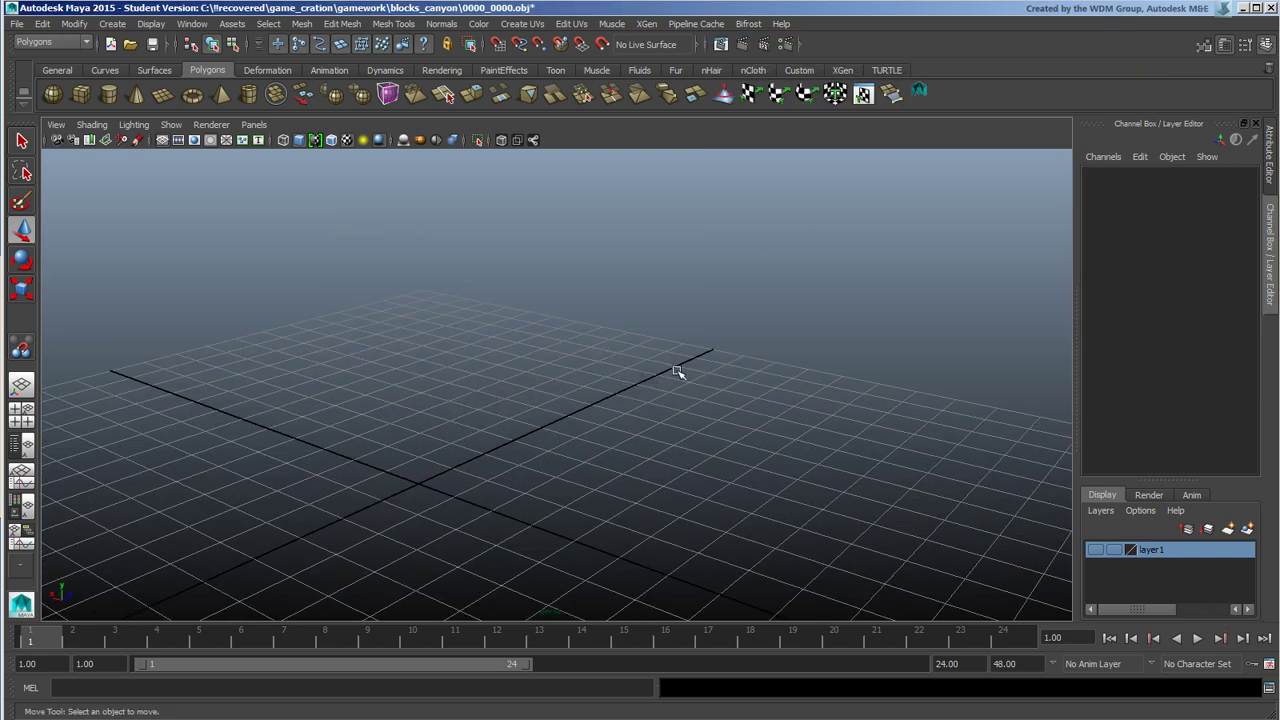
{"action": "left_click_drag", "start_coordinate": [677, 372], "coordinate": [722, 390], "text": "alt"}
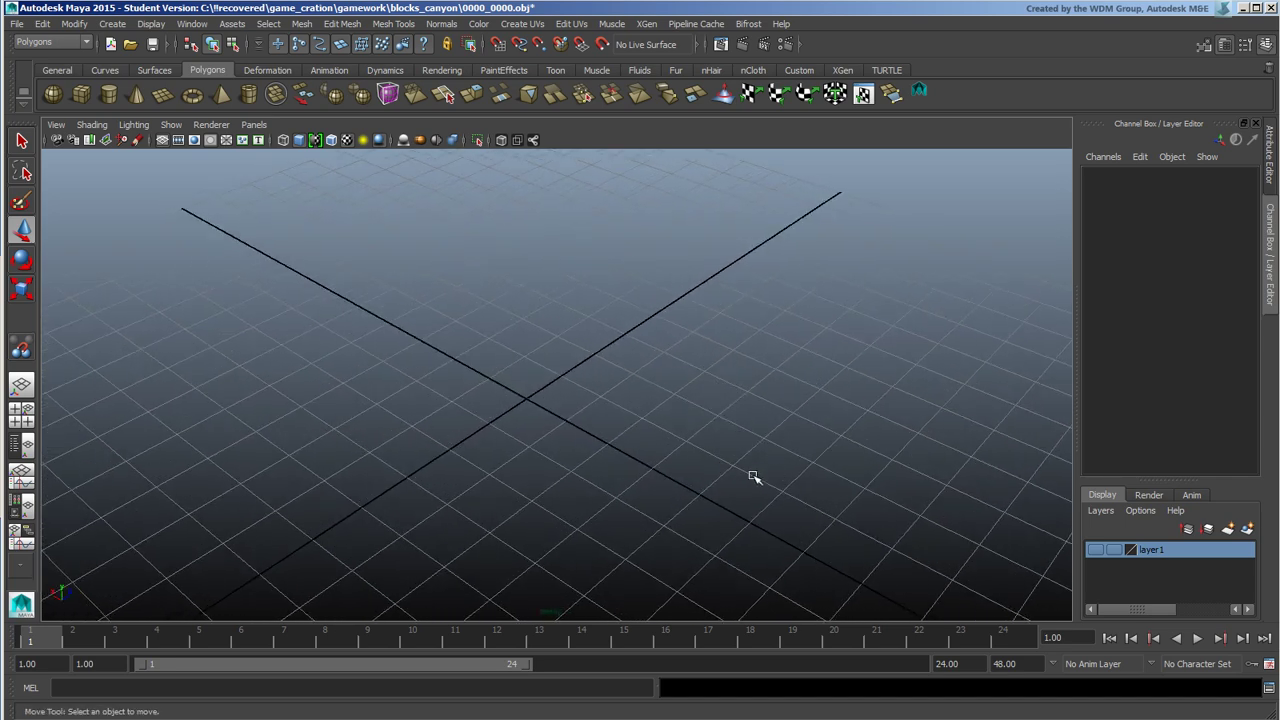
{"action": "left_click", "coordinate": [1096, 550]}
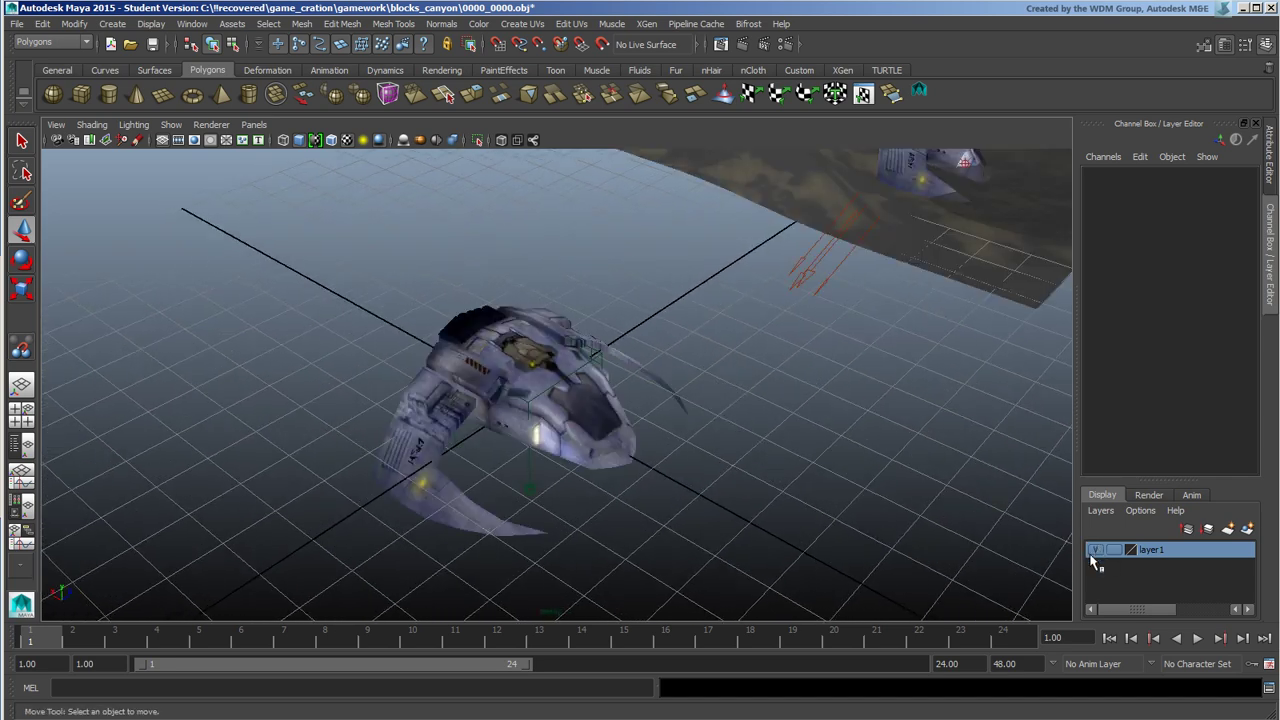
{"action": "left_click_drag", "start_coordinate": [808, 463], "coordinate": [713, 468], "text": "alt"}
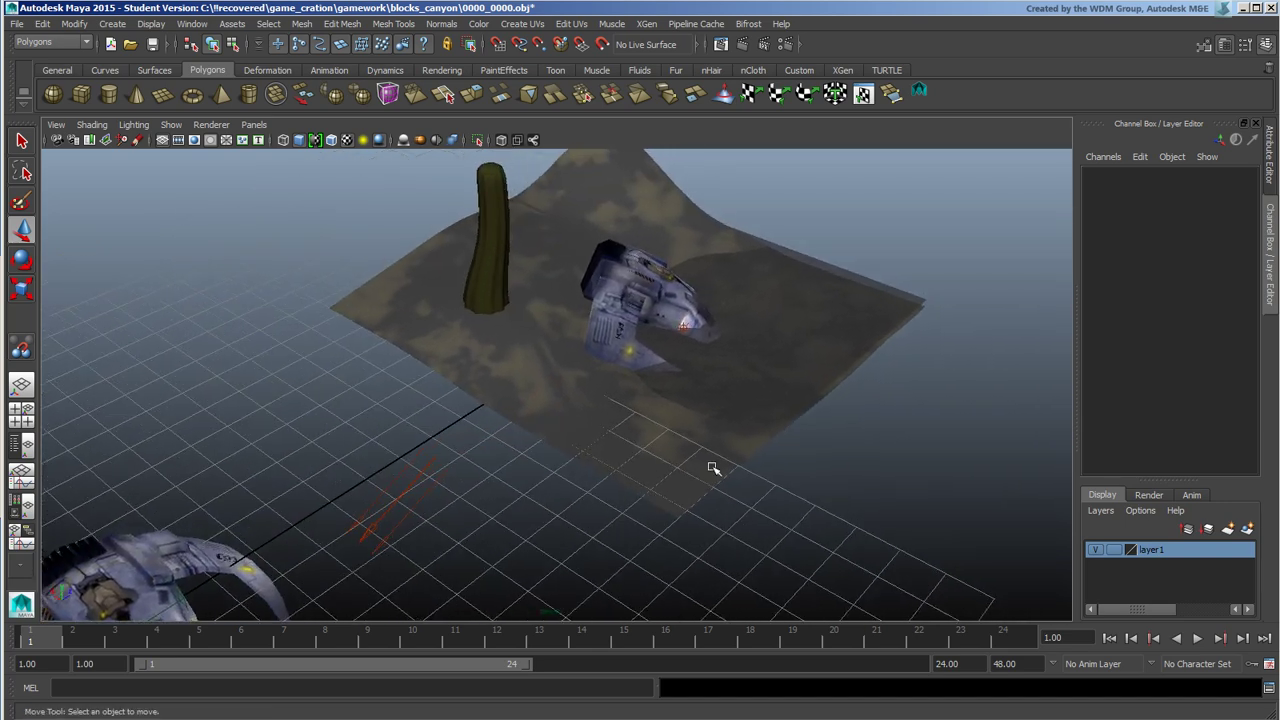
{"action": "key", "text": "7"}
{"action": "left_click_drag", "start_coordinate": [740, 371], "coordinate": [800, 430], "text": "alt"}
{"action": "scroll", "coordinate": [857, 408], "scroll_direction": "up", "scroll_amount": 5}
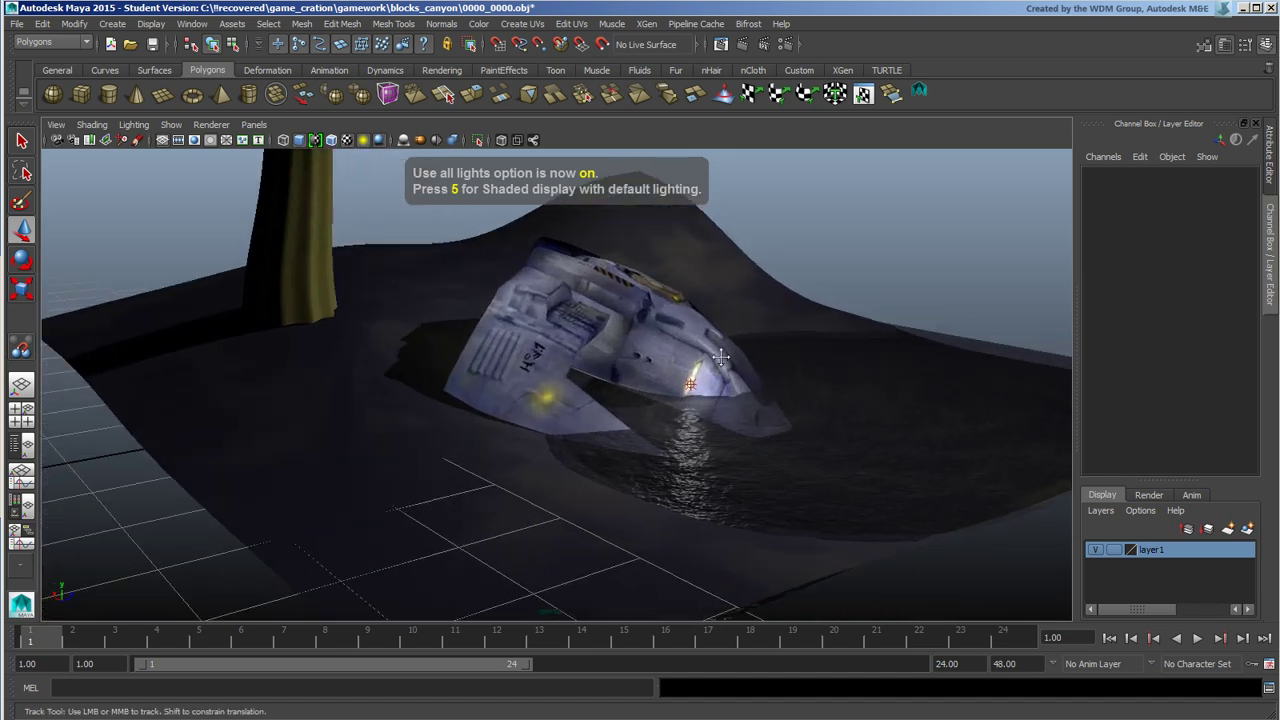
{"action": "left_click_drag", "start_coordinate": [676, 505], "coordinate": [677, 471], "text": "alt"}
- Select final_ship1 and lift it straight up to Translate Y 2.884
{"action": "left_click", "coordinate": [677, 471]}
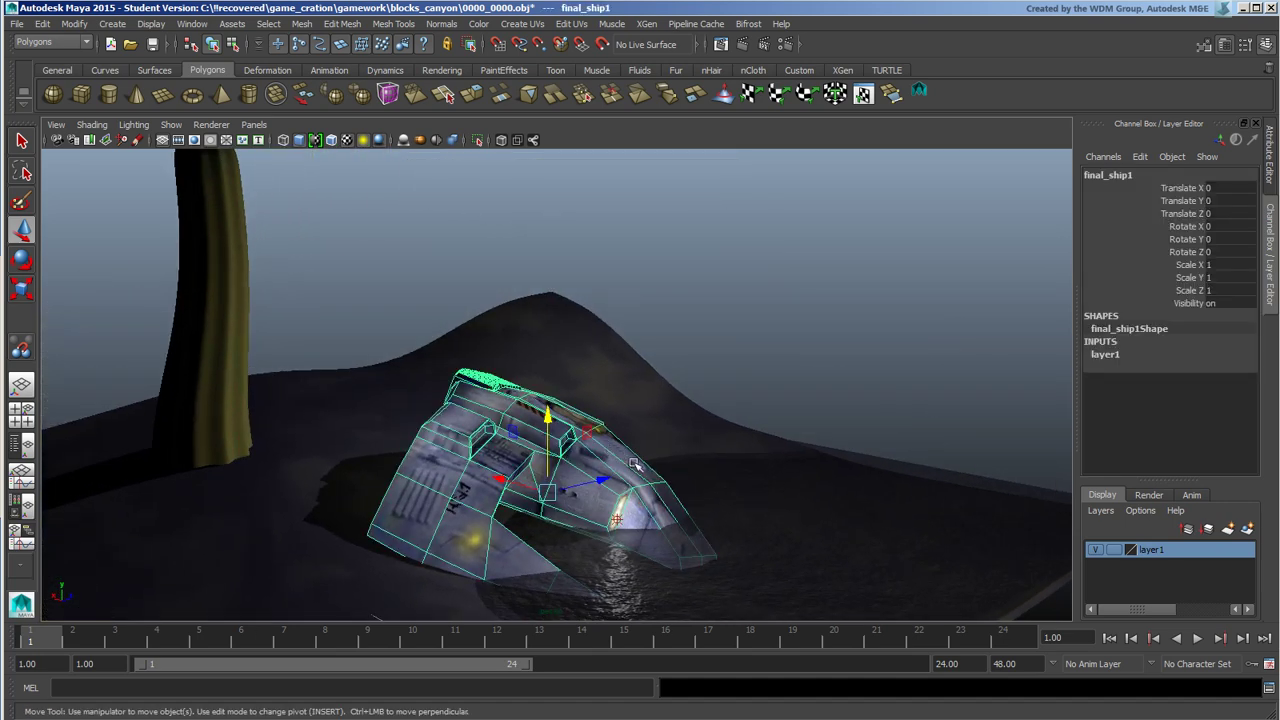
{"action": "middle_click_drag", "start_coordinate": [677, 471], "coordinate": [832, 412], "text": "alt"}
{"action": "scroll", "coordinate": [694, 397], "scroll_direction": "down", "scroll_amount": 5}
{"action": "scroll", "coordinate": [646, 470], "scroll_direction": "up", "scroll_amount": 3}
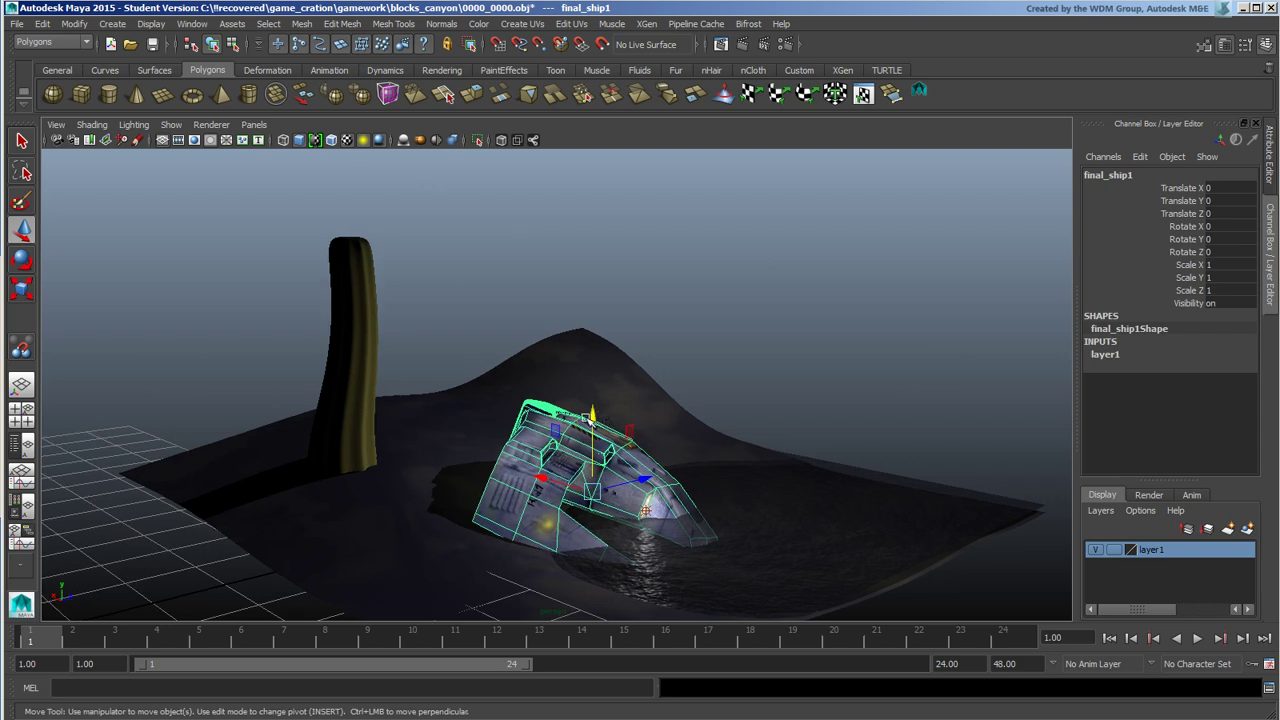
{"action": "left_click_drag", "start_coordinate": [591, 418], "coordinate": [591, 266]}
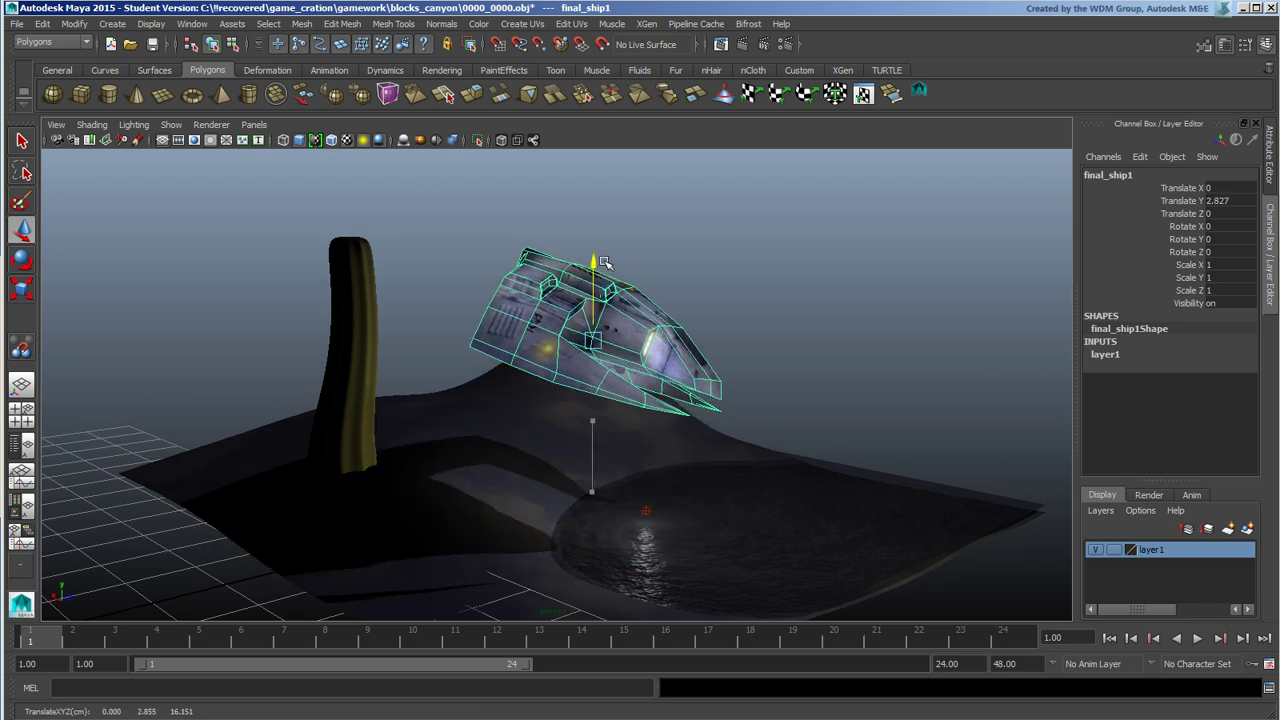
{"action": "left_click", "coordinate": [22, 259]}
{"action": "left_click_drag", "start_coordinate": [437, 314], "coordinate": [770, 378], "text": "alt"}
{"action": "left_click", "coordinate": [727, 319]}
- Undo final_ship1's upward move so it sits back on the terrain
{"action": "key", "text": "ctrl+z"}
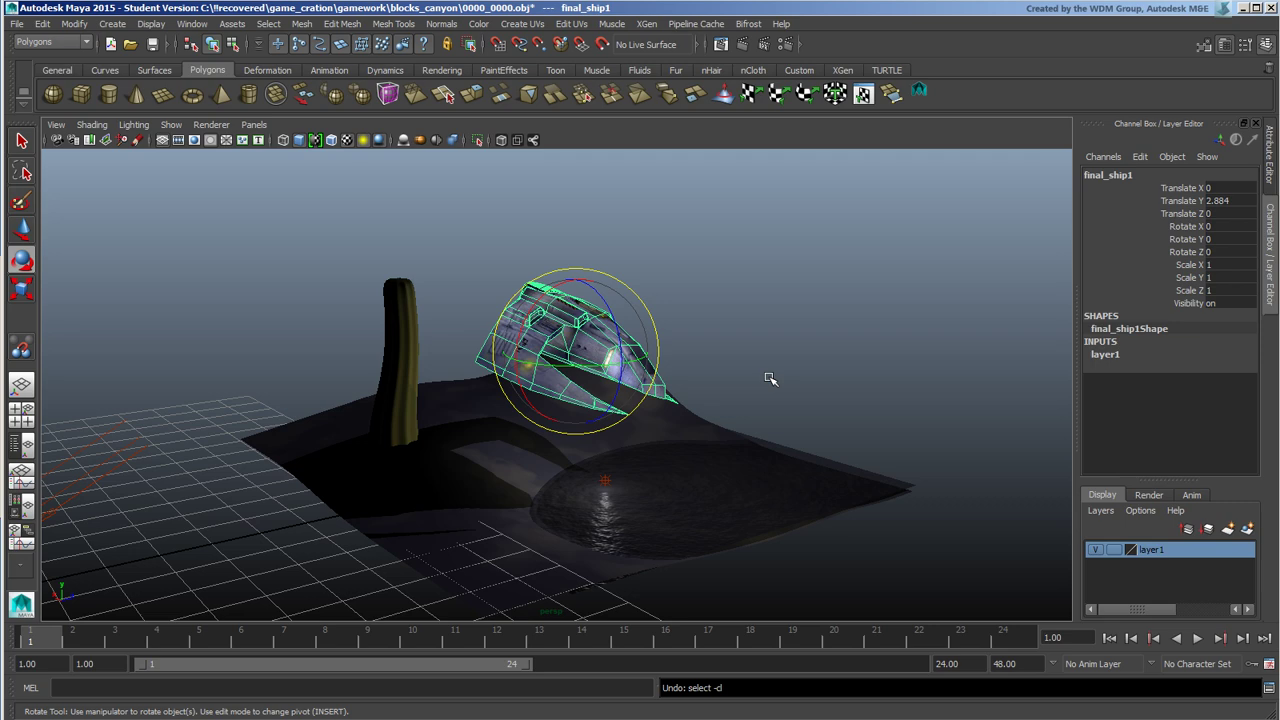
{"action": "key", "text": "ctrl+z"}
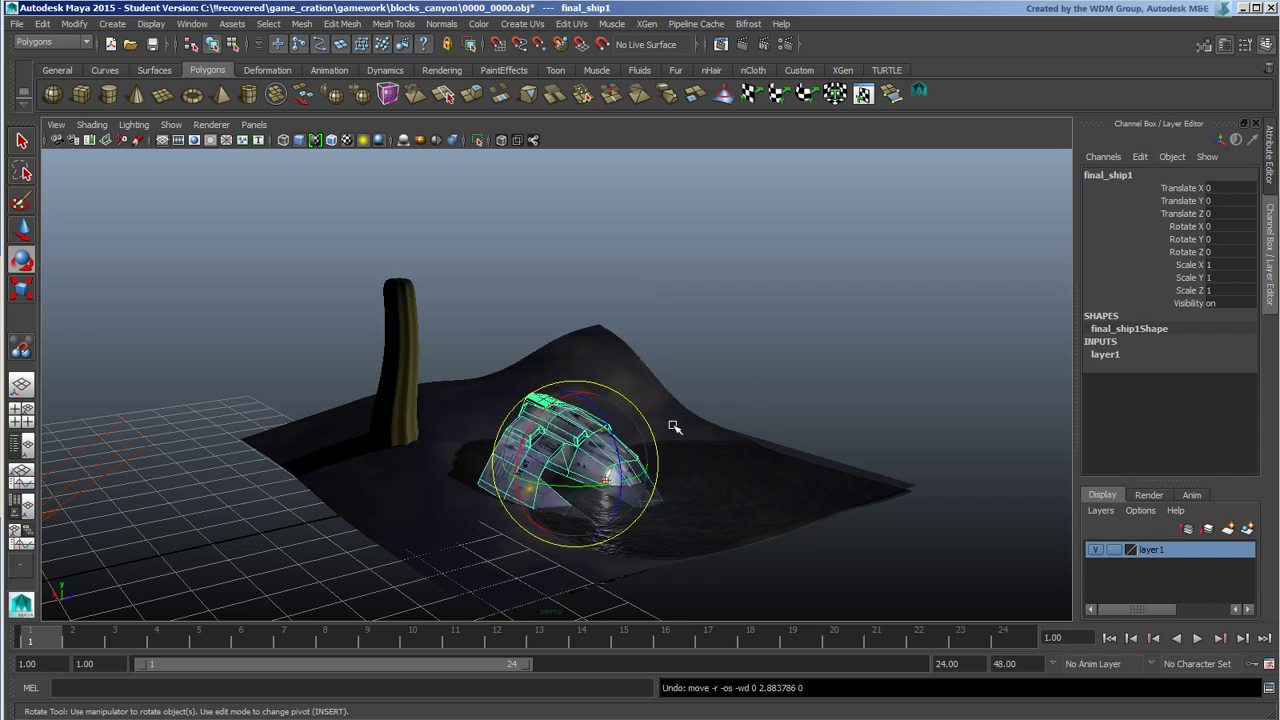
{"action": "left_click_drag", "start_coordinate": [675, 427], "coordinate": [766, 277], "text": "alt"}
{"action": "right_click_drag", "start_coordinate": [766, 277], "coordinate": [752, 388], "text": "alt"}
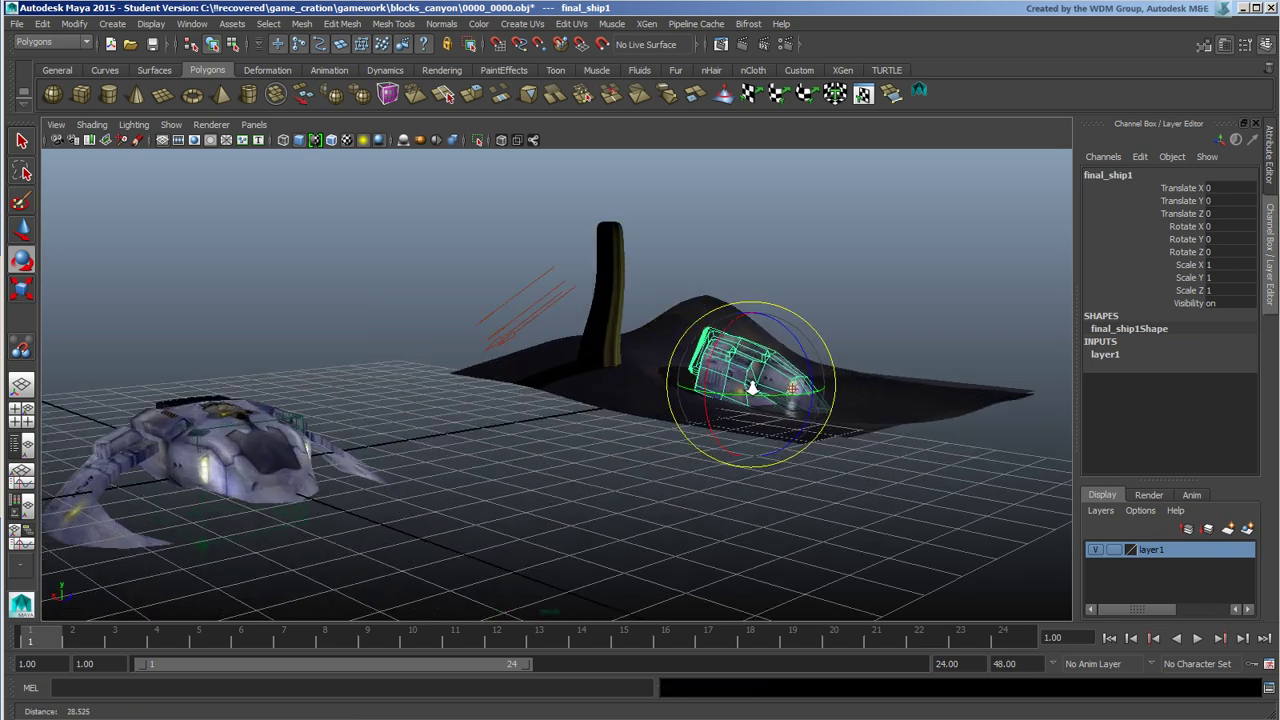
{"action": "left_click_drag", "start_coordinate": [752, 388], "coordinate": [565, 361], "text": "alt"}
{"action": "left_click", "coordinate": [418, 455]}
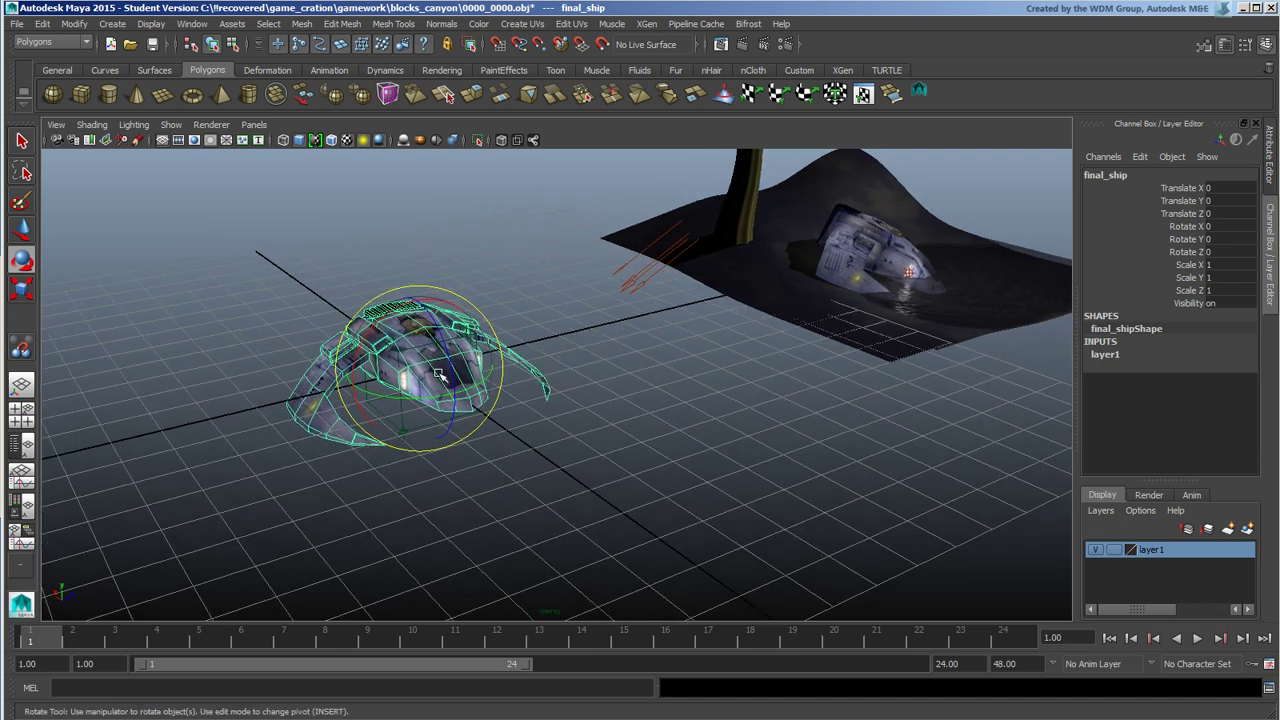
{"action": "left_click", "coordinate": [587, 371]}
{"action": "mouse_move", "coordinate": [682, 379]}
{"action": "left_mouse_down", "text": "alt"}
{"action": "mouse_move", "coordinate": [620, 408]}
{"action": "mouse_move", "coordinate": [572, 401]}
{"action": "mouse_move", "coordinate": [700, 370]}
{"action": "left_mouse_up", "text": "alt"}
- Duplicate the terrain ship, raise the copy, then delete the duplicate
{"action": "left_click", "coordinate": [822, 333]}
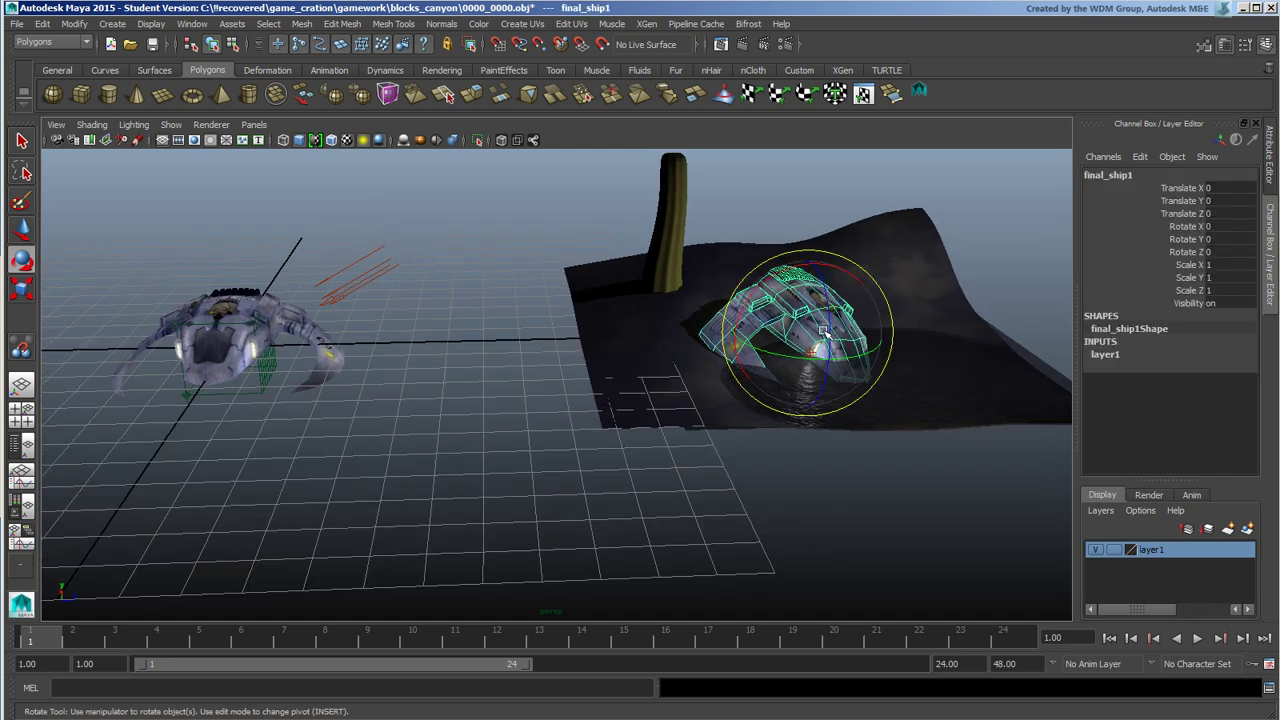
{"action": "left_click_drag", "start_coordinate": [812, 370], "coordinate": [857, 323], "text": "alt"}
{"action": "key", "text": "ctrl+d"}
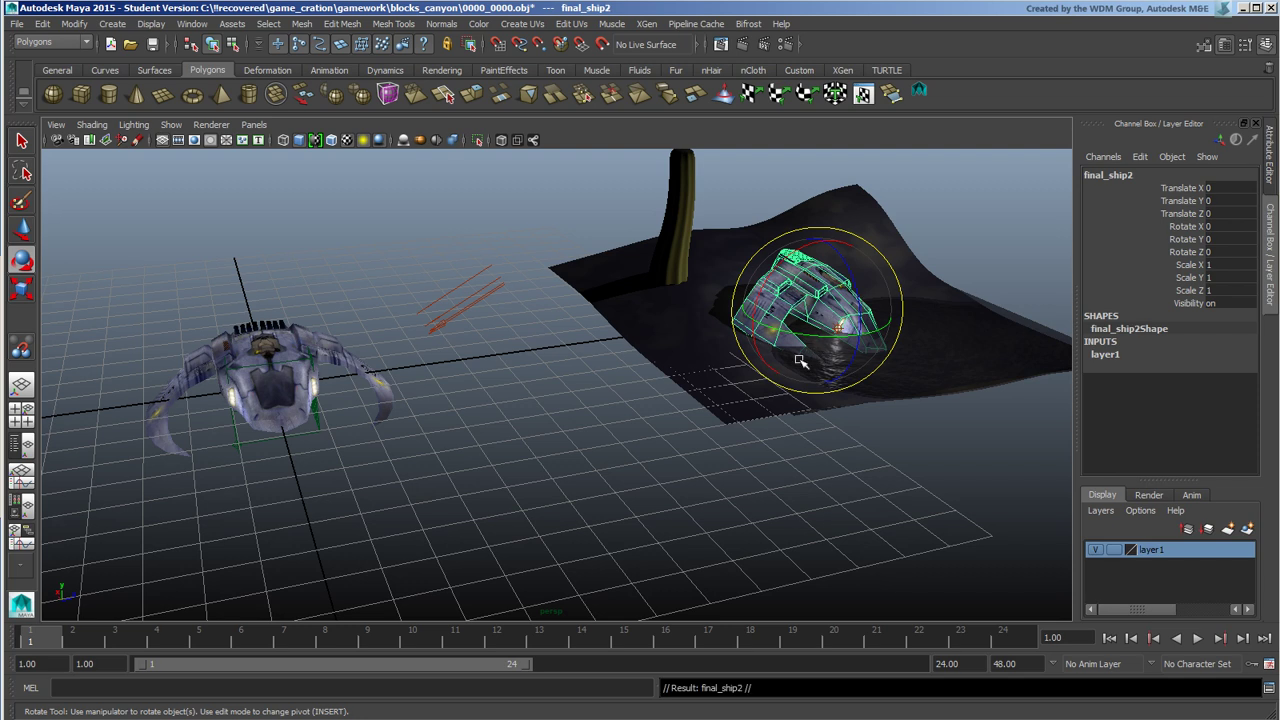
{"action": "left_click", "coordinate": [22, 228]}
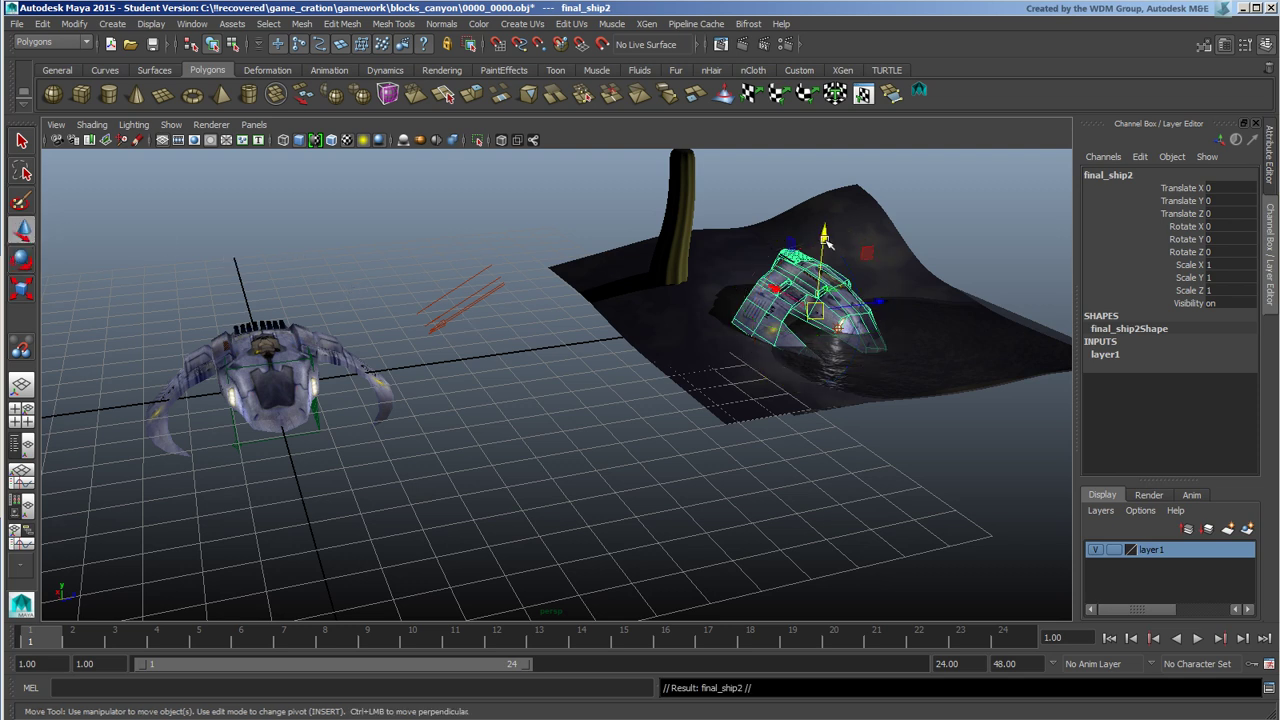
{"action": "left_click_drag", "start_coordinate": [825, 245], "coordinate": [762, 204]}
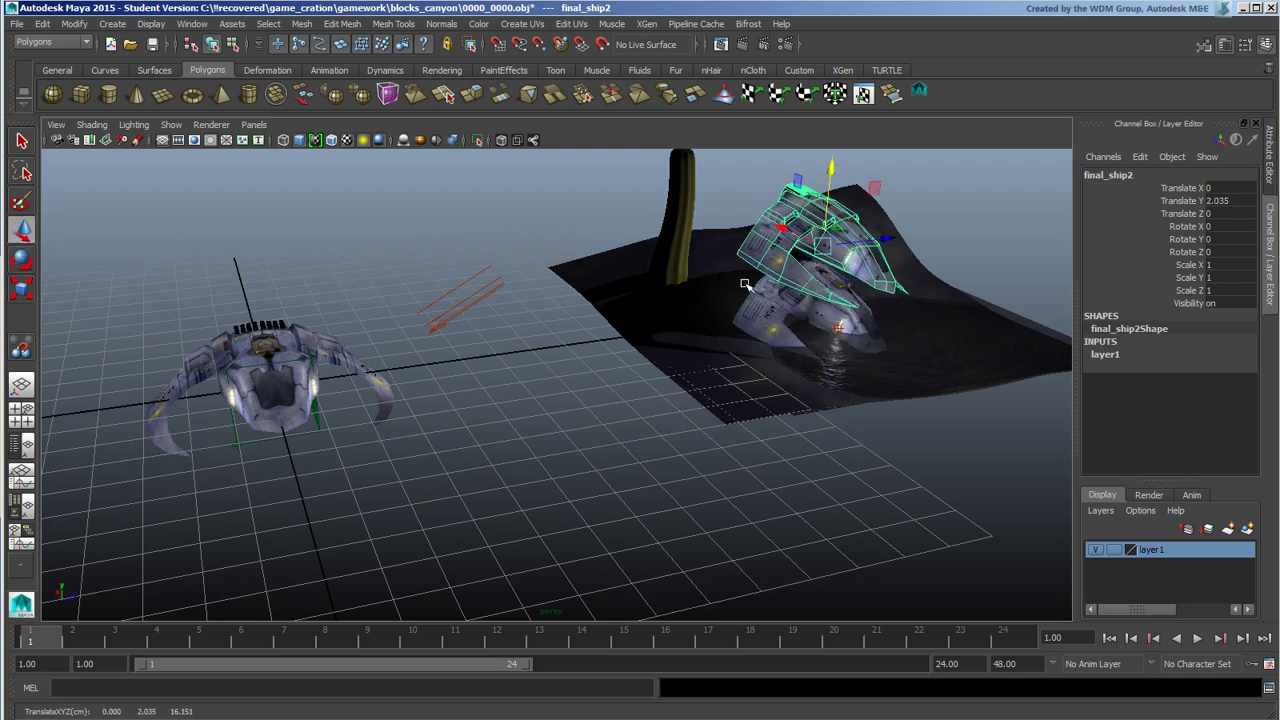
{"action": "key", "text": "Delete"}
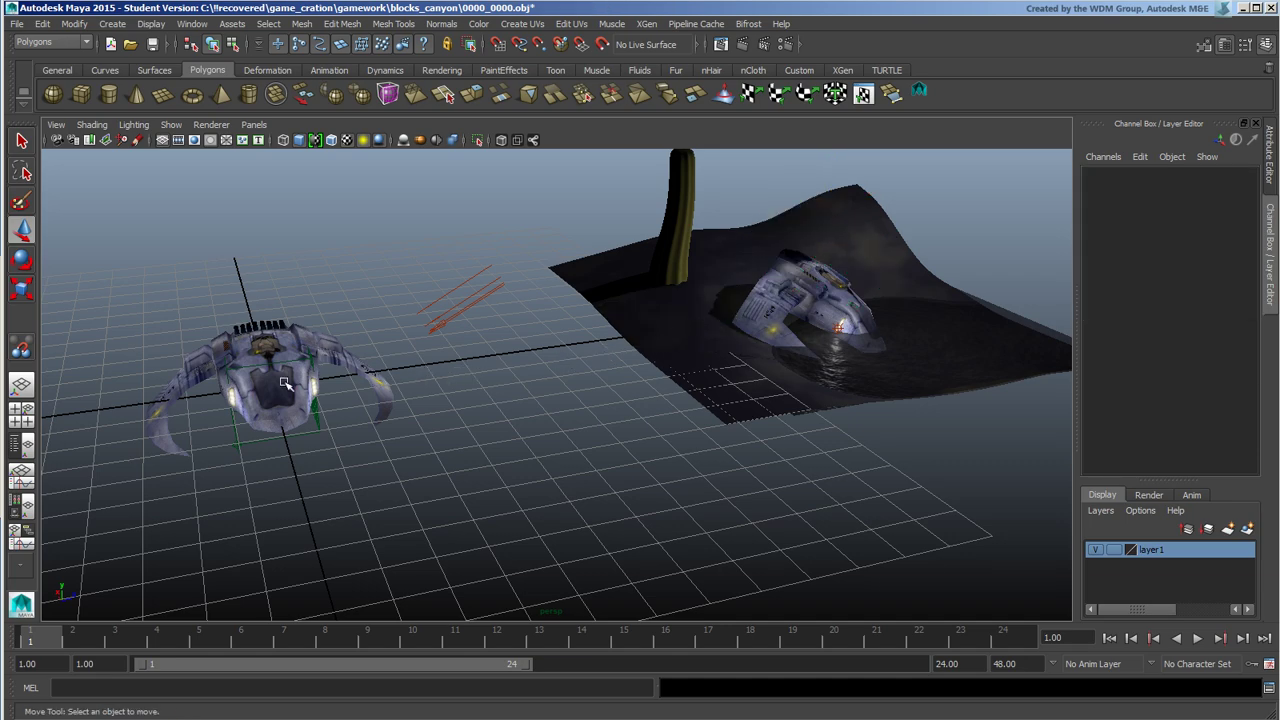
- Select three vertices on the grid ship final_ship
{"action": "left_click", "coordinate": [285, 383]}
{"action": "scroll", "coordinate": [285, 383], "scroll_direction": "up", "scroll_amount": 5}
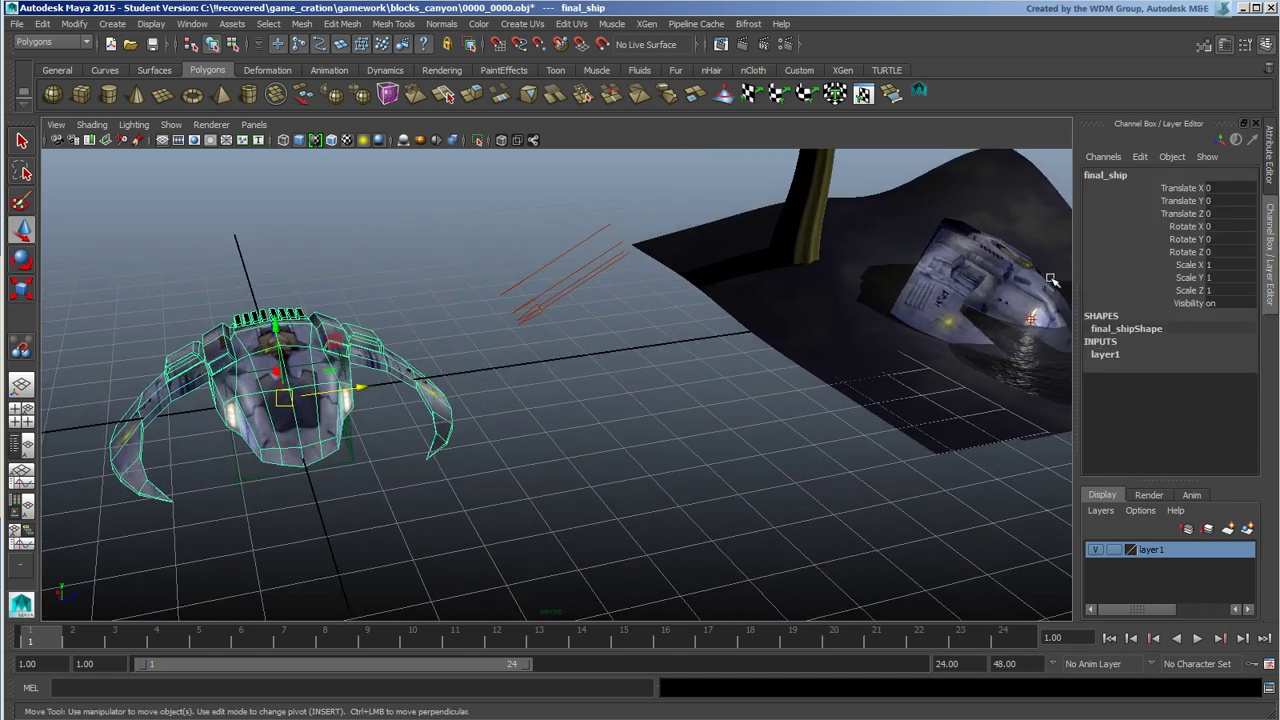
{"action": "left_click_drag", "start_coordinate": [1050, 280], "coordinate": [651, 380], "text": "alt"}
{"action": "scroll", "coordinate": [651, 380], "scroll_direction": "down", "scroll_amount": 3}
{"action": "scroll", "coordinate": [455, 390], "scroll_direction": "up", "scroll_amount": 2}
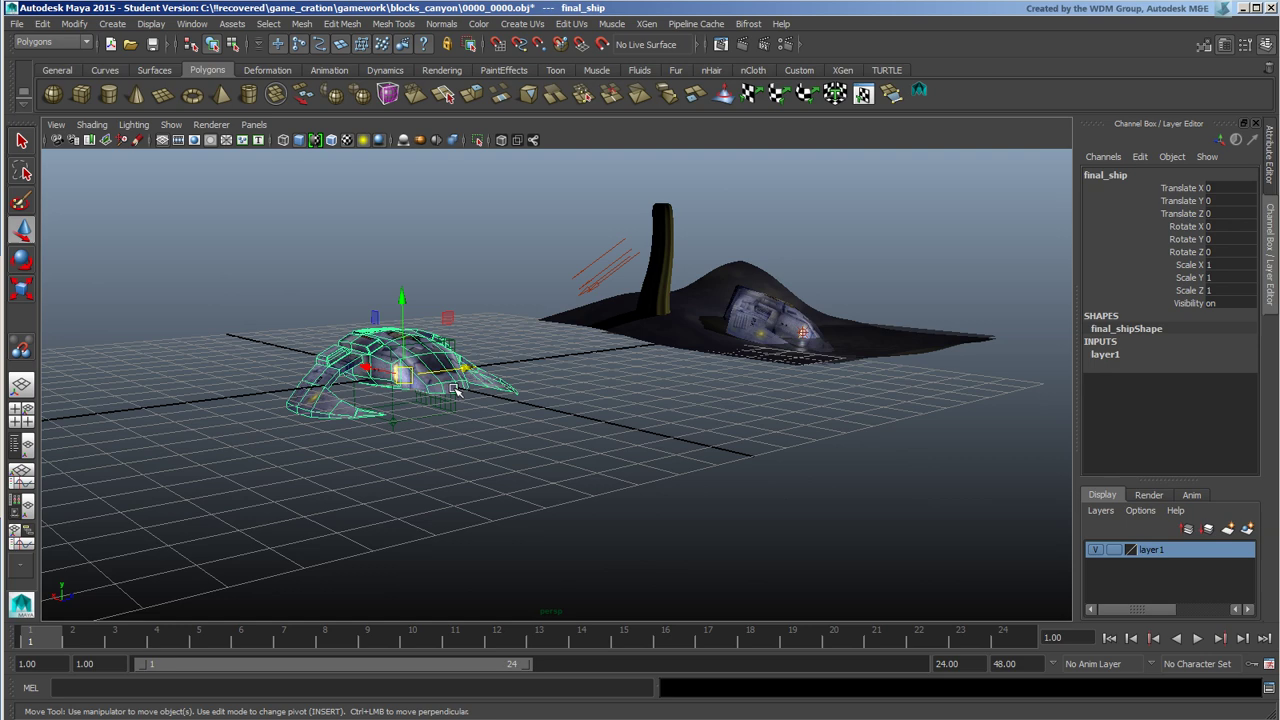
{"action": "right_click_drag", "start_coordinate": [455, 390], "coordinate": [370, 455], "text": "alt"}
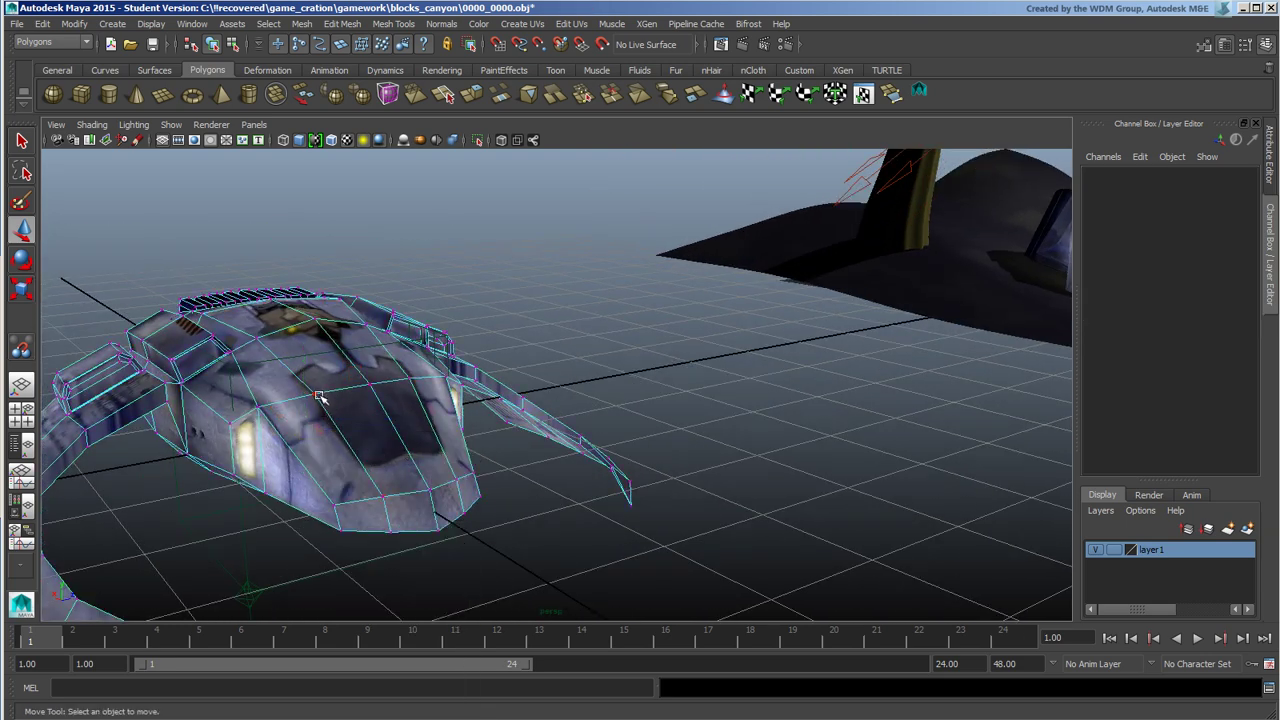
{"action": "left_click", "coordinate": [316, 395]}
{"action": "left_click", "coordinate": [382, 497], "text": "shift"}
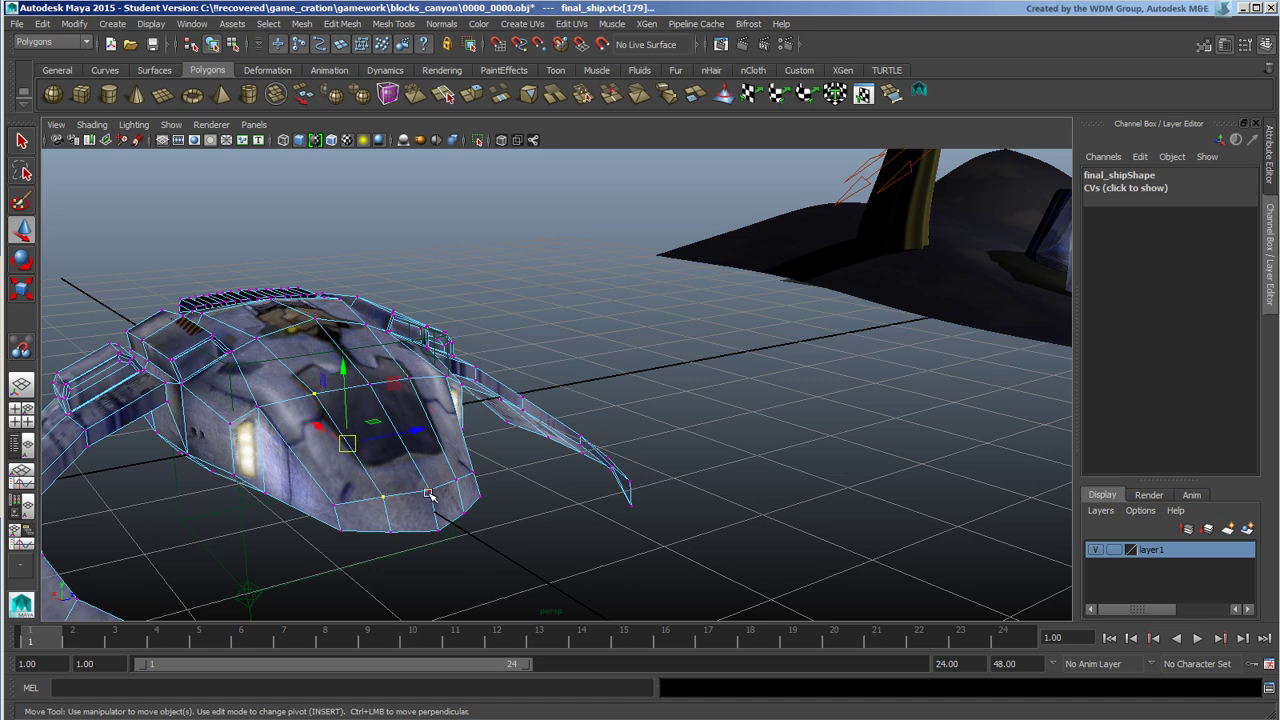
{"action": "left_click", "coordinate": [430, 491], "text": "shift"}
- Pick the matching three vertices on the terrain ship final_ship1
{"action": "left_click_drag", "start_coordinate": [763, 422], "coordinate": [557, 414], "text": "alt"}
{"action": "right_click_drag", "start_coordinate": [557, 414], "coordinate": [560, 383], "text": "alt"}
{"action": "left_click_drag", "start_coordinate": [560, 383], "coordinate": [589, 306], "text": "alt"}
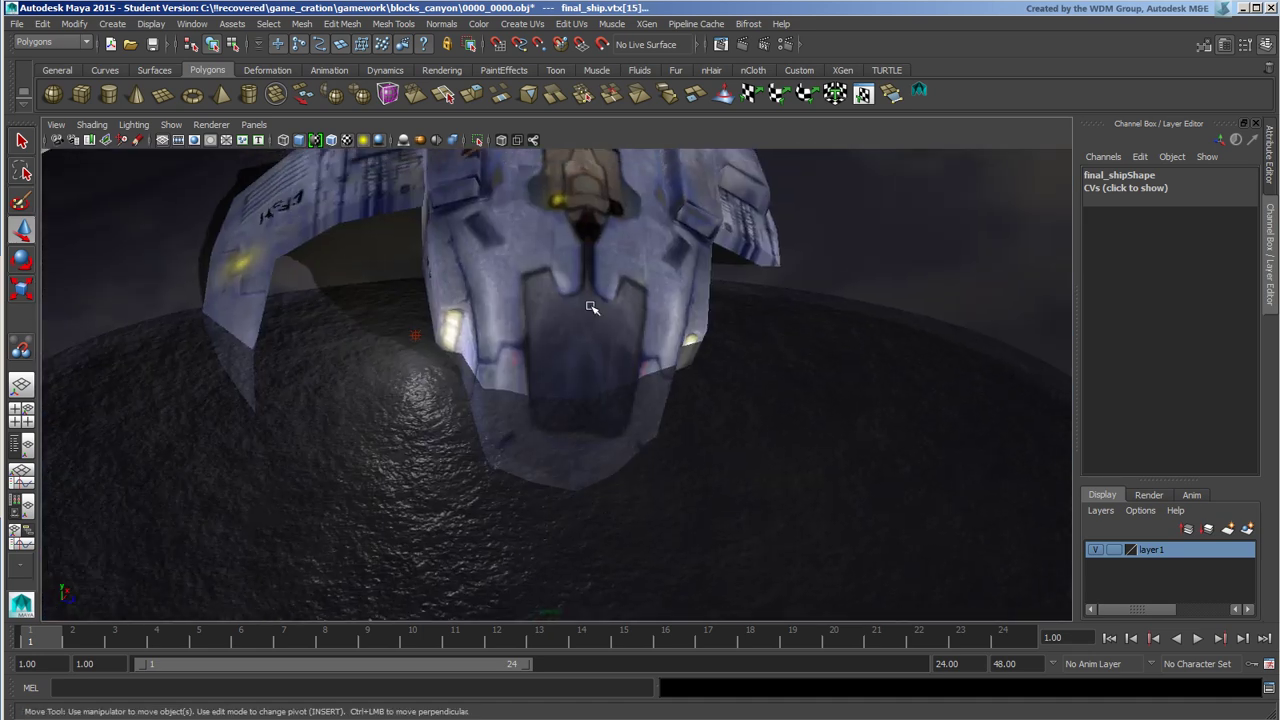
{"action": "key", "text": "F8"}
{"action": "right_click_drag", "start_coordinate": [600, 311], "coordinate": [549, 308]}
{"action": "left_click", "coordinate": [584, 316]}
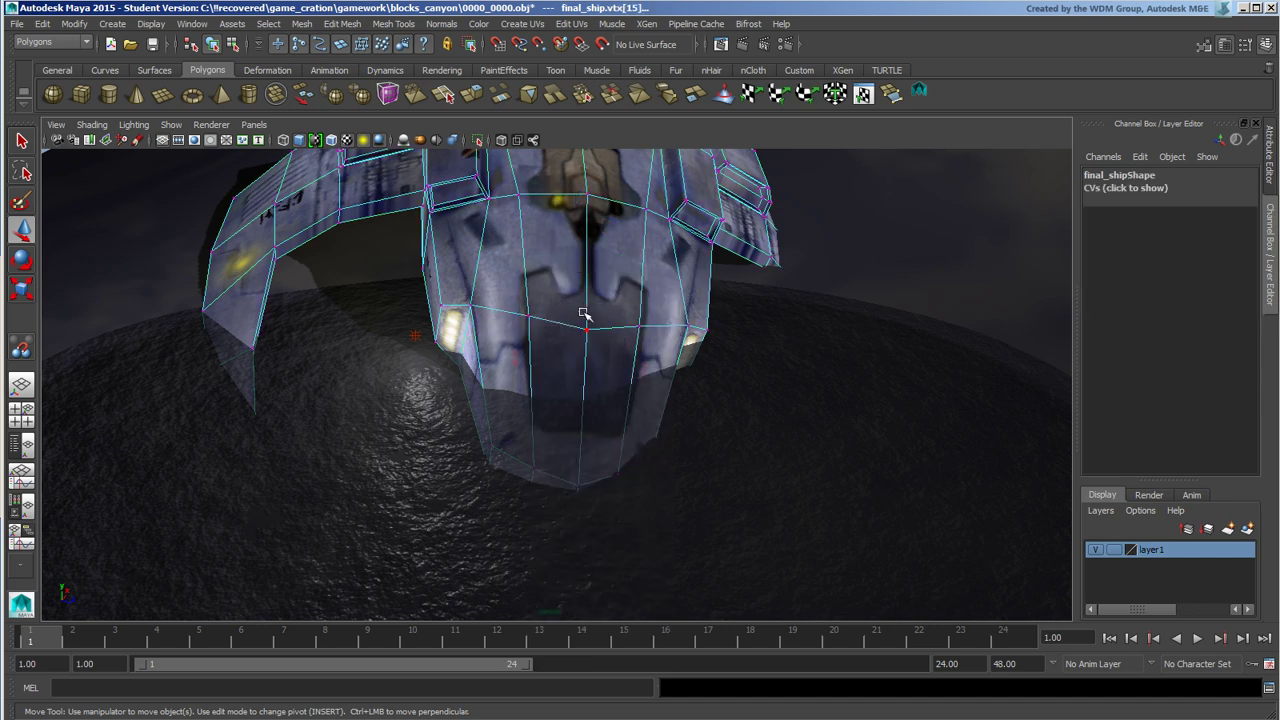
{"action": "left_click", "coordinate": [531, 318]}
{"action": "left_click_drag", "start_coordinate": [534, 534], "coordinate": [570, 445], "text": "alt"}
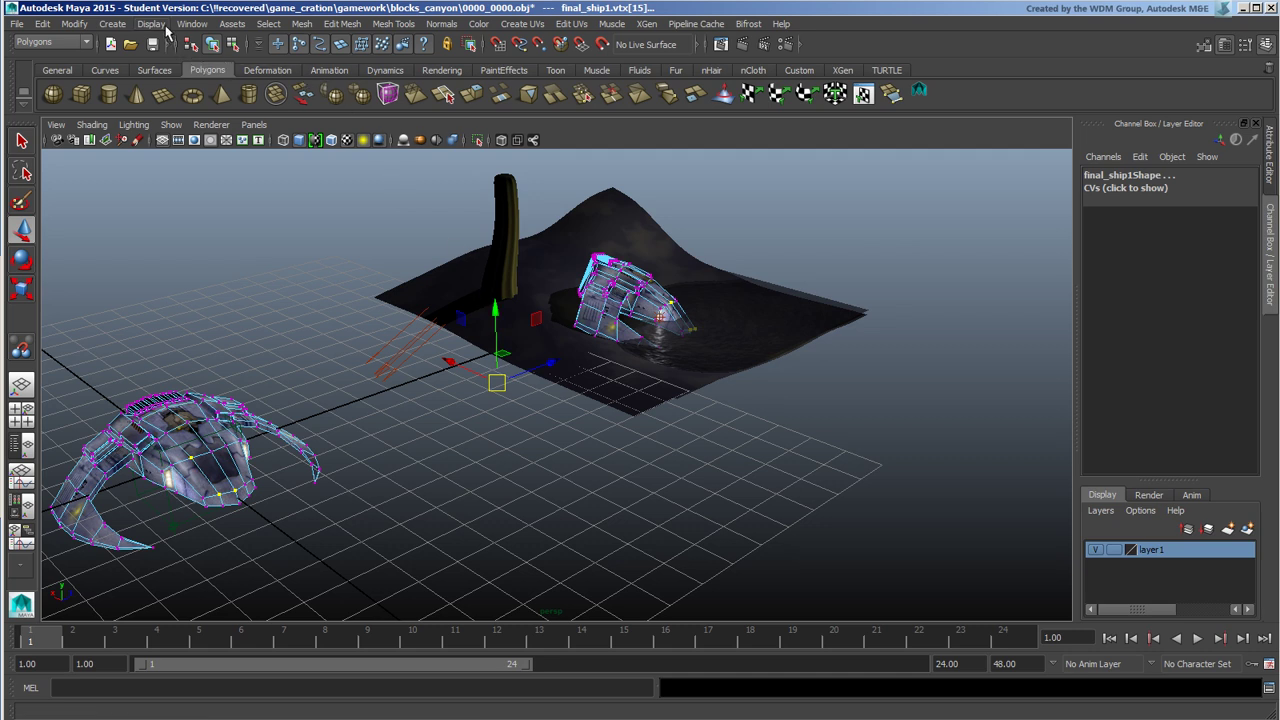
- Snap the grid ship onto the terrain ship with Snap Align Objects > 3 Points to 3 Points
{"action": "left_click", "coordinate": [75, 24]}
{"action": "mouse_move", "coordinate": [147, 96]}
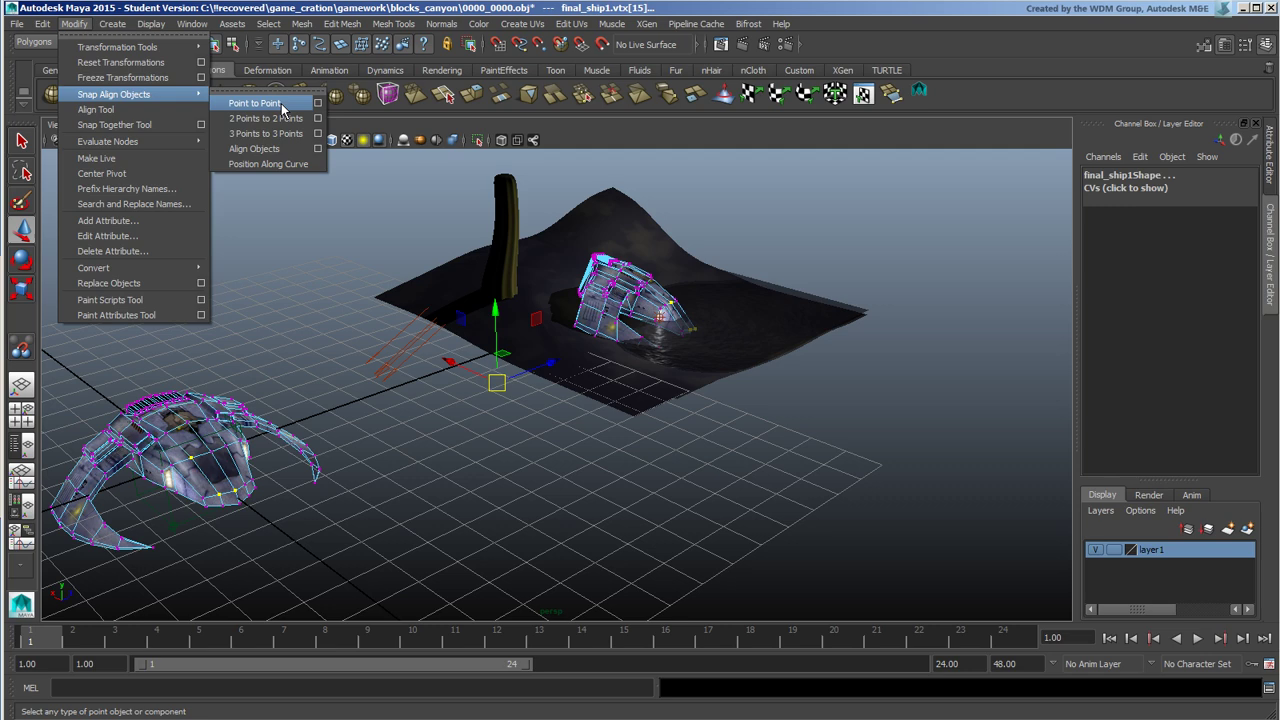
{"action": "left_click", "coordinate": [265, 133]}
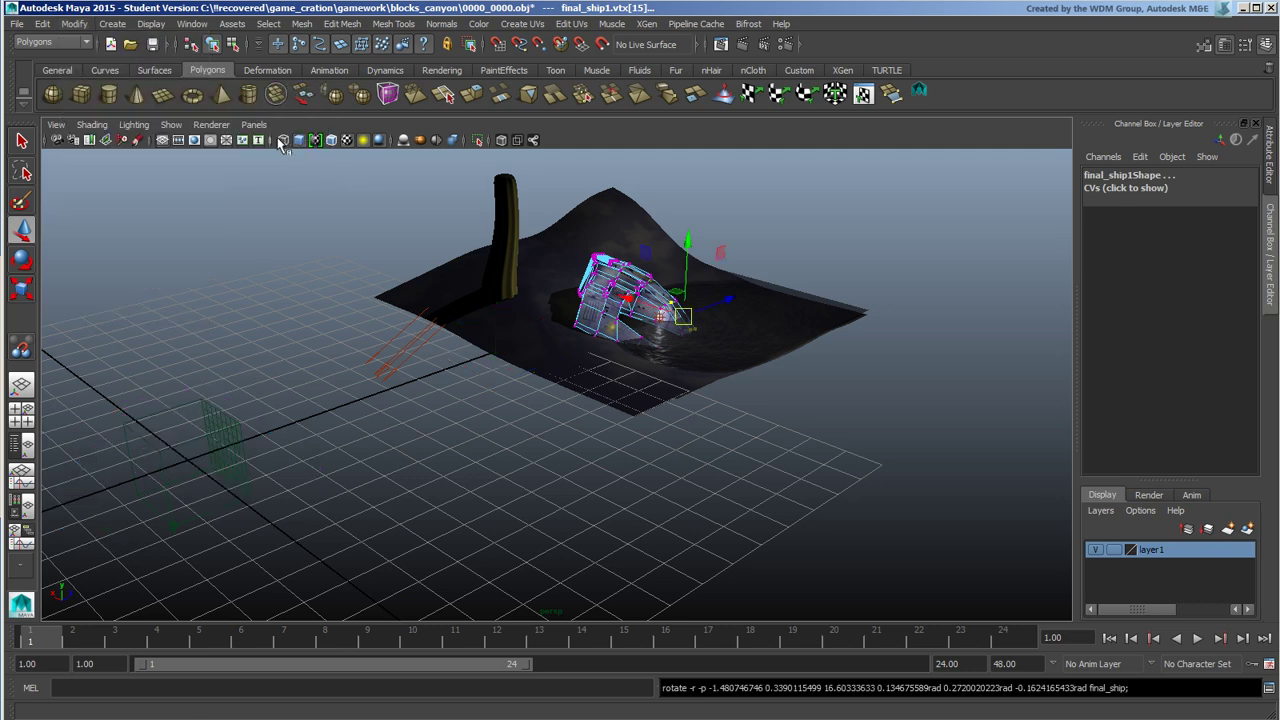
{"action": "left_click_drag", "start_coordinate": [530, 382], "coordinate": [500, 371], "text": "alt"}
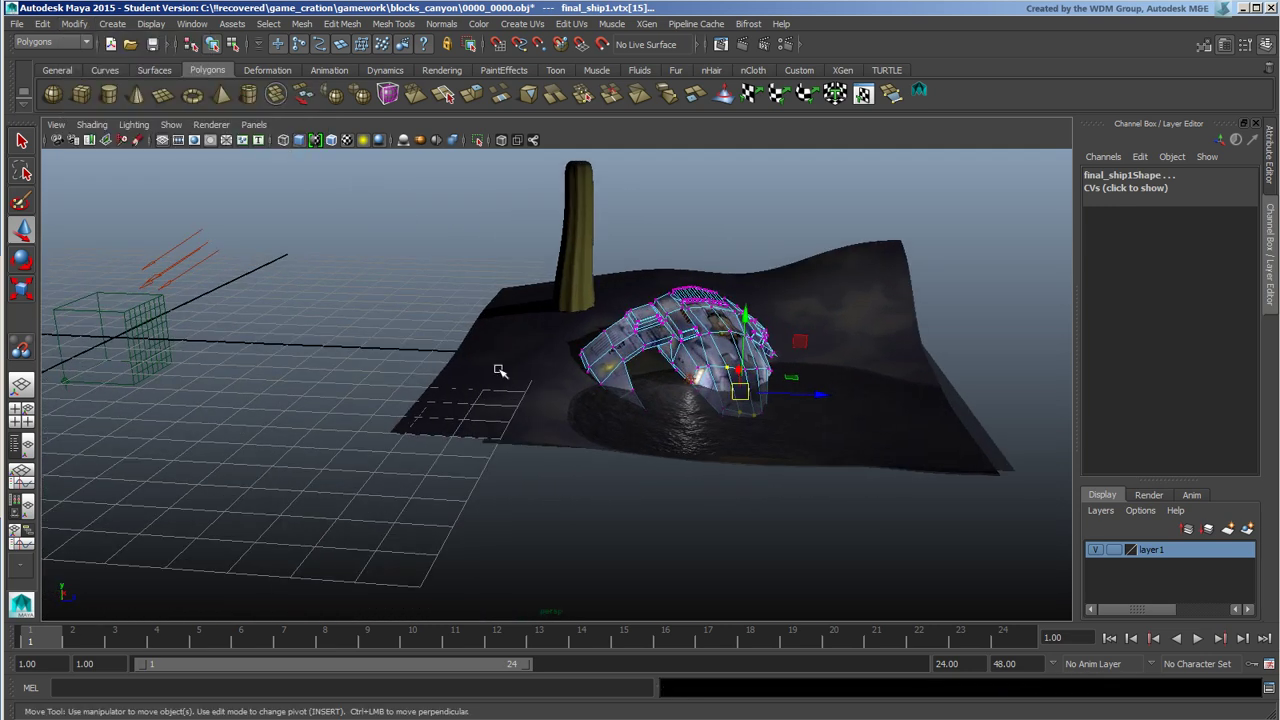
{"action": "mouse_move", "coordinate": [292, 286]}
{"action": "left_mouse_down", "text": "alt"}
{"action": "mouse_move", "coordinate": [300, 305]}
{"action": "mouse_move", "coordinate": [287, 311]}
{"action": "left_mouse_up", "text": "alt"}
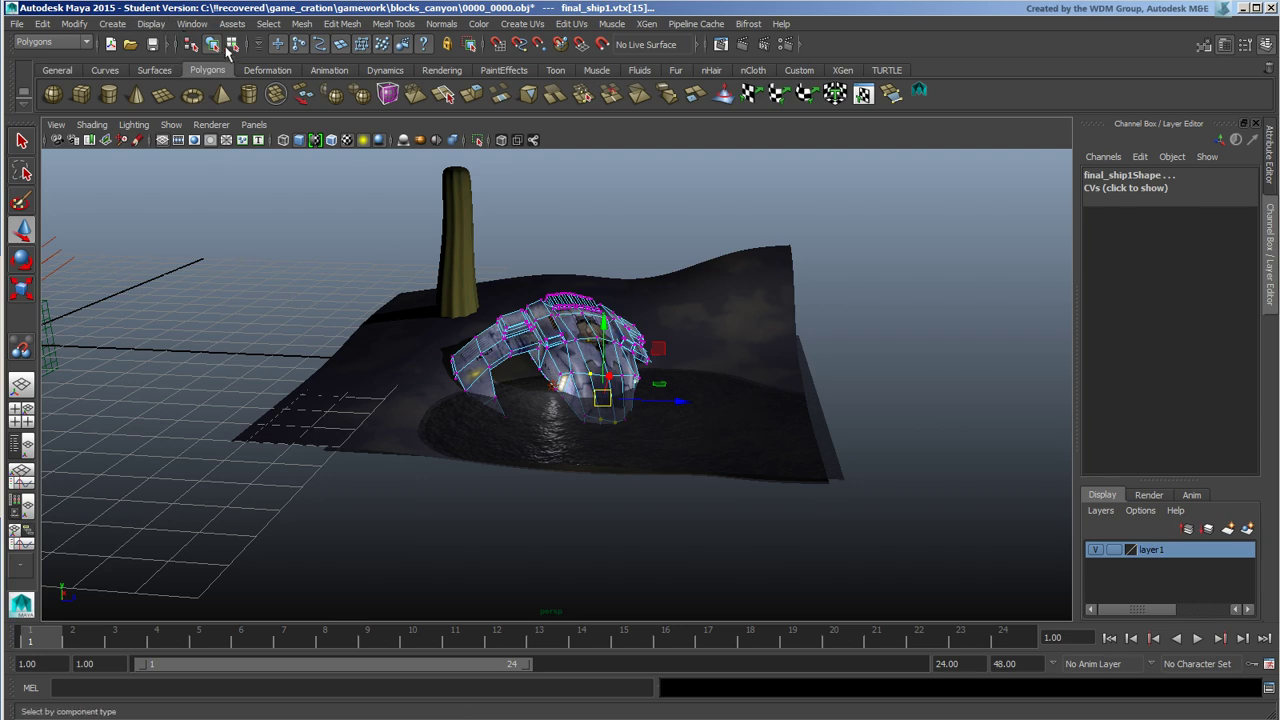
- Return to object selection and check final_ship's rotate values 19.761, 26.284, 21.232
{"action": "left_click", "coordinate": [214, 45]}
{"action": "right_click_drag", "start_coordinate": [694, 257], "coordinate": [694, 331], "text": "alt"}
{"action": "mouse_move", "coordinate": [694, 331]}
{"action": "left_mouse_down", "text": "alt"}
{"action": "mouse_move", "coordinate": [929, 257]}
{"action": "mouse_move", "coordinate": [676, 322]}
{"action": "left_mouse_up", "text": "alt"}
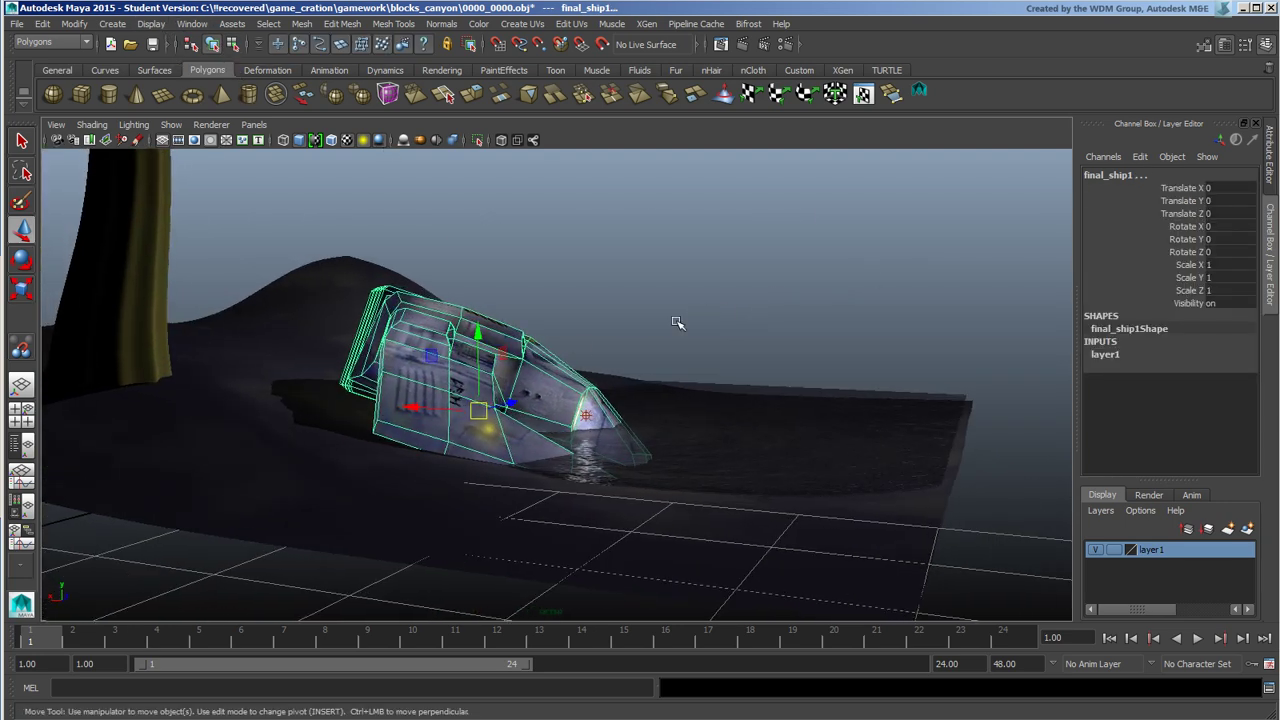
{"action": "left_click", "coordinate": [548, 352]}
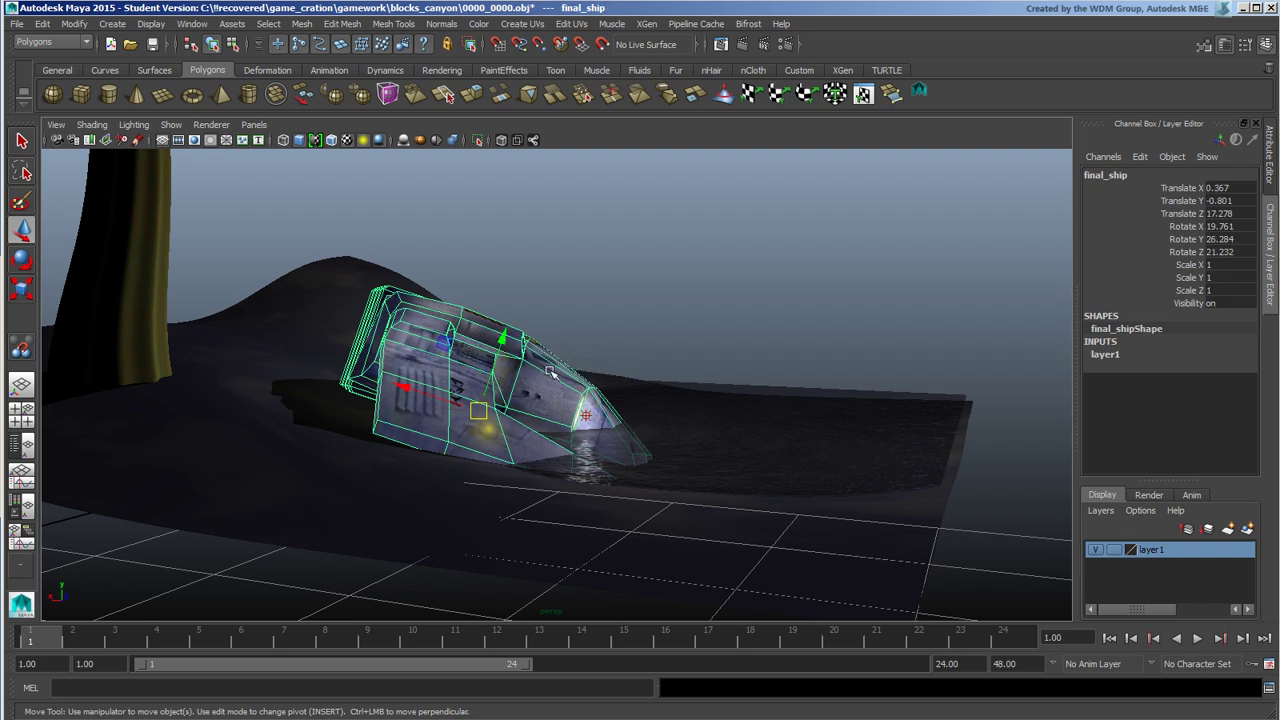
{"action": "left_click", "coordinate": [583, 359]}
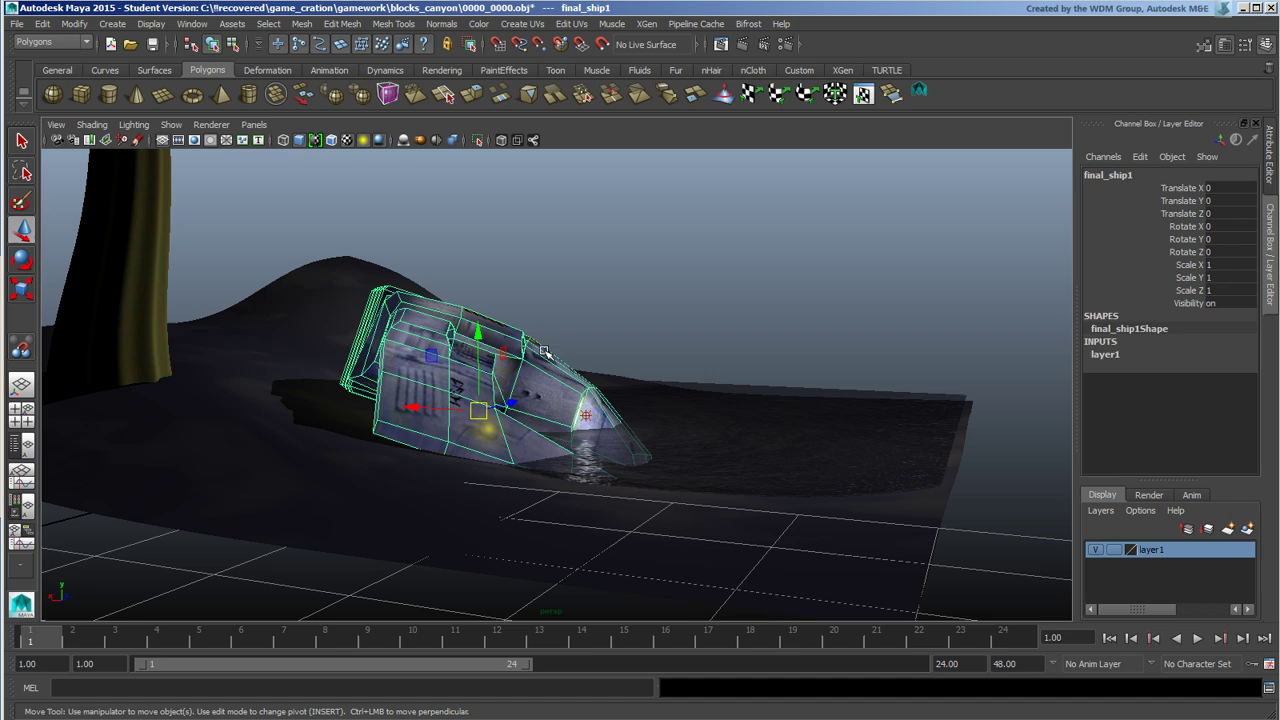
- Lift and rotate final_ship off the terrain, then undo the last move
{"action": "left_click", "coordinate": [655, 348]}
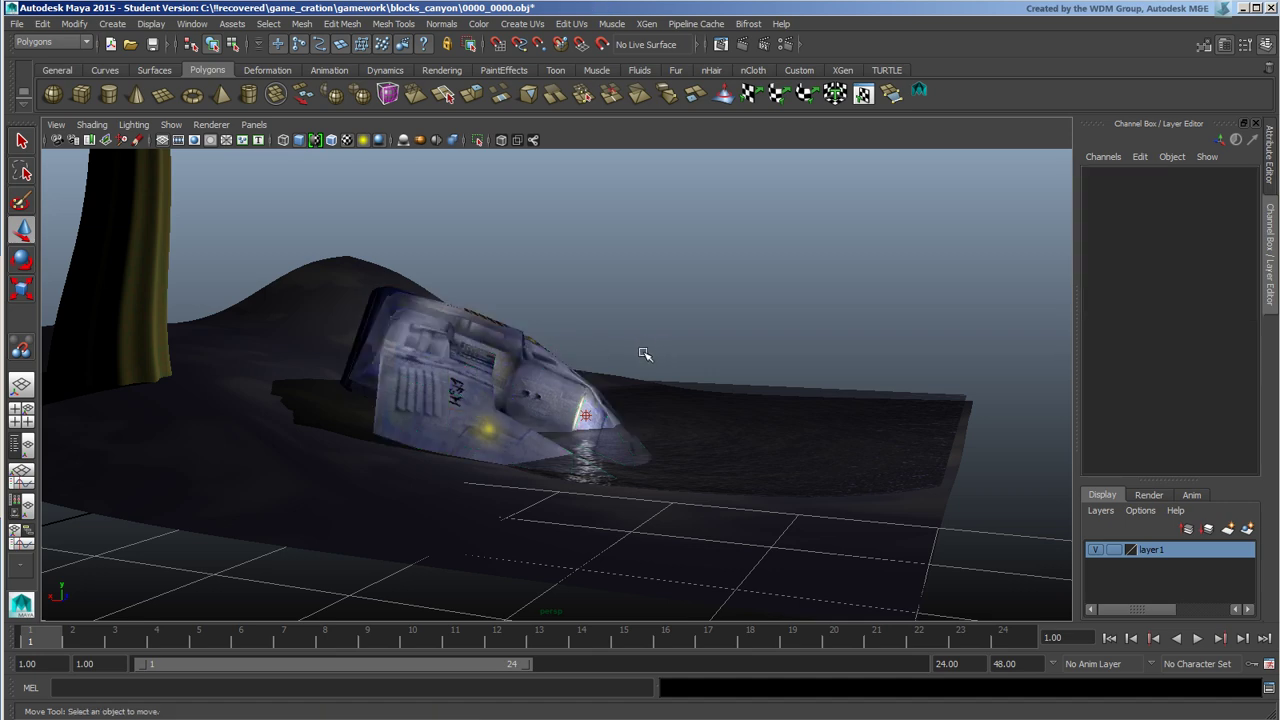
{"action": "left_click", "coordinate": [524, 360]}
{"action": "left_click_drag", "start_coordinate": [524, 360], "coordinate": [596, 384], "text": "alt"}
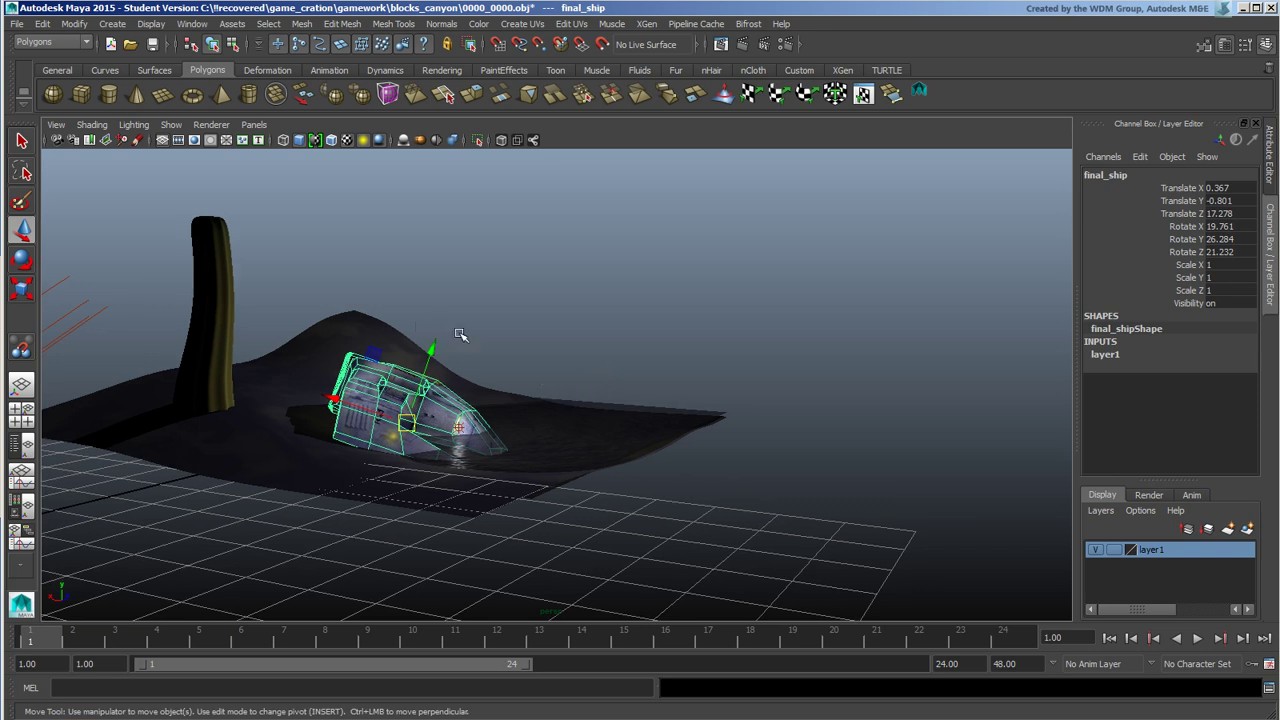
{"action": "left_click_drag", "start_coordinate": [433, 355], "coordinate": [268, 260]}
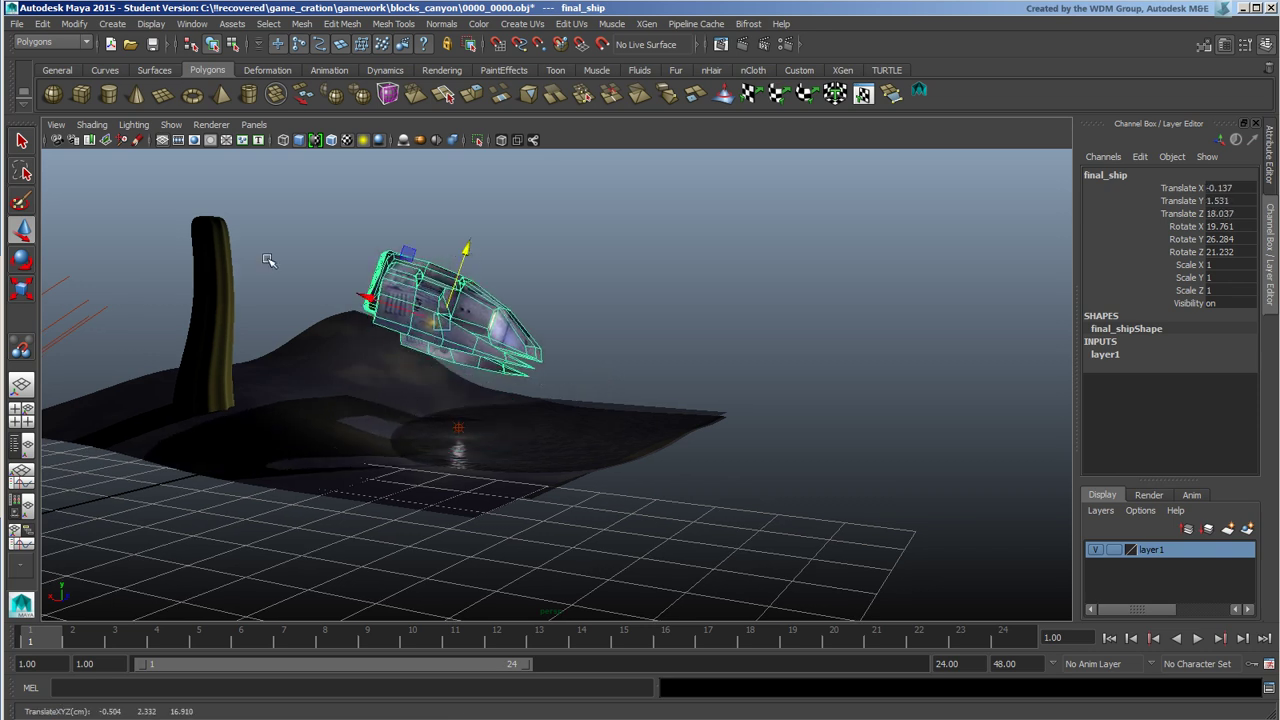
{"action": "left_click", "coordinate": [22, 260]}
{"action": "mouse_move", "coordinate": [510, 313]}
{"action": "left_mouse_down"}
{"action": "mouse_move", "coordinate": [421, 270]}
{"action": "mouse_move", "coordinate": [432, 262]}
{"action": "mouse_move", "coordinate": [436, 285]}
{"action": "mouse_move", "coordinate": [505, 288]}
{"action": "left_mouse_up"}
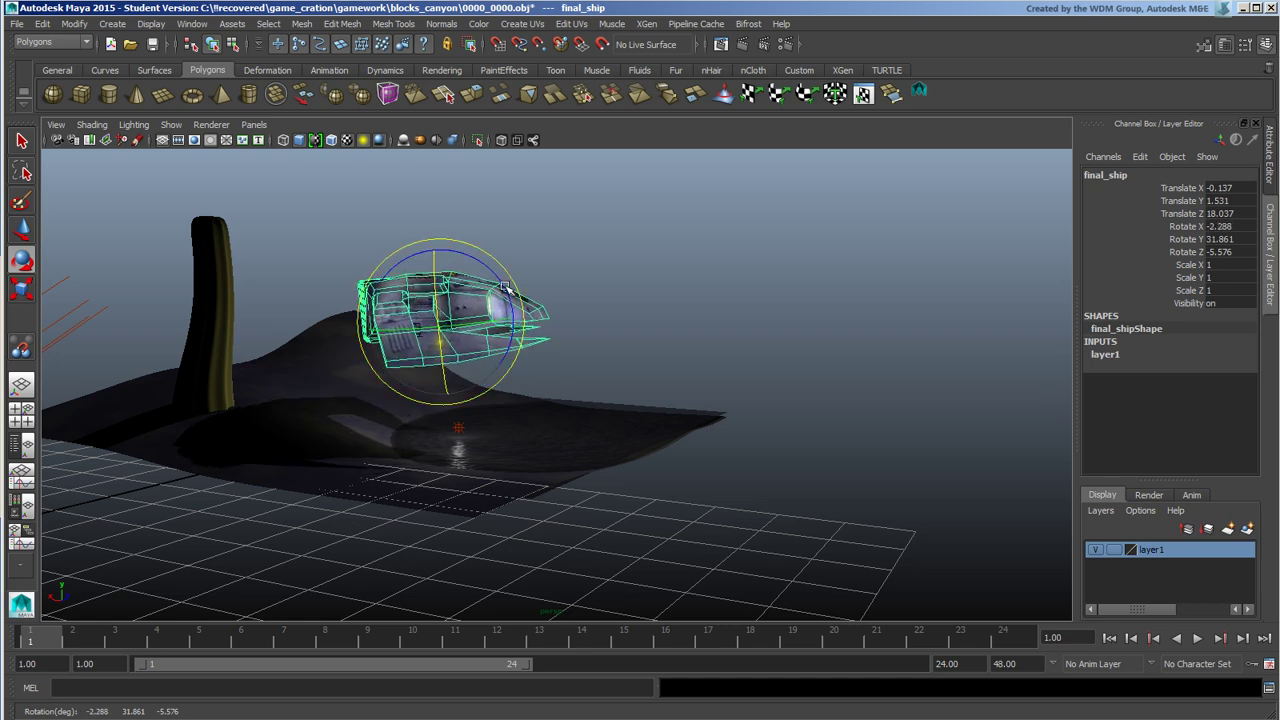
{"action": "key", "text": "ctrl+z"}
{"action": "key", "text": "ctrl+z"}
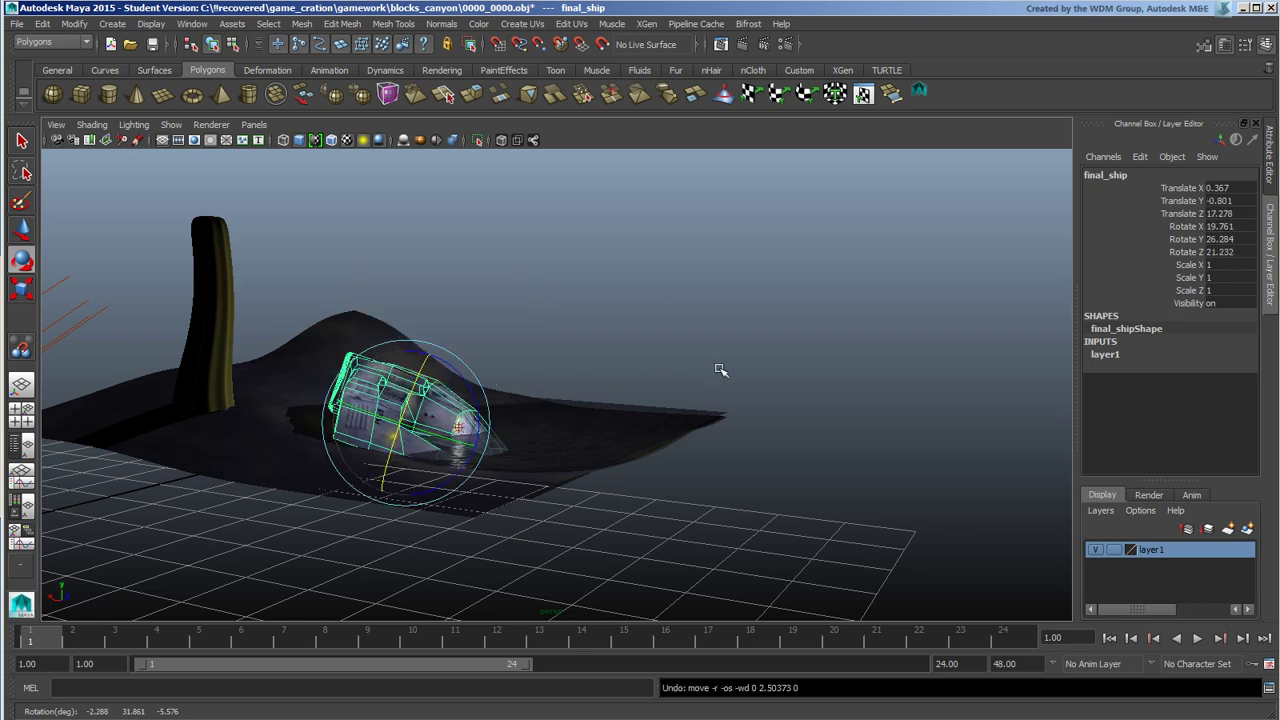
{"action": "left_click_drag", "start_coordinate": [531, 361], "coordinate": [639, 392], "text": "alt"}
- Hide layer1 and create a plane scaled up uniformly to 10.618
{"action": "left_click", "coordinate": [1095, 549]}
{"action": "left_click_drag", "start_coordinate": [520, 372], "coordinate": [470, 366], "text": "alt"}
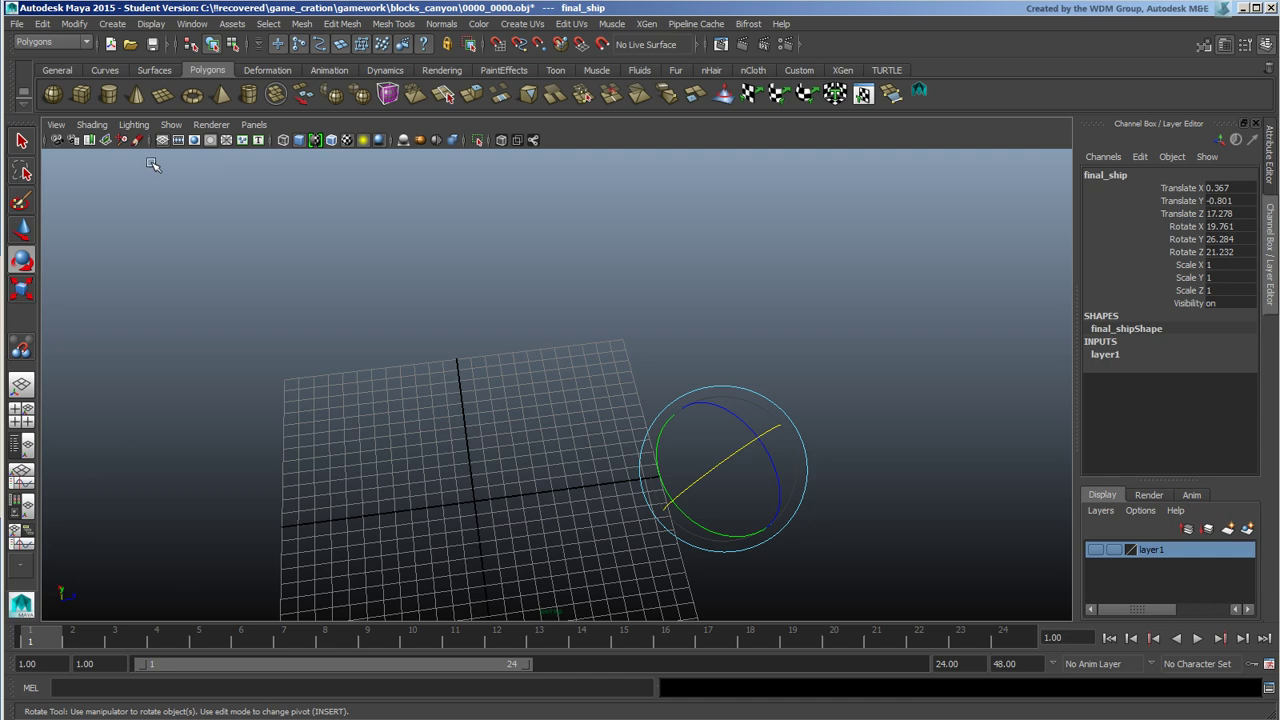
{"action": "left_click", "coordinate": [162, 94]}
{"action": "left_click", "coordinate": [22, 288]}
{"action": "left_click_drag", "start_coordinate": [468, 424], "coordinate": [485, 364], "text": "alt"}
{"action": "right_click_drag", "start_coordinate": [485, 364], "coordinate": [549, 326], "text": "alt"}
{"action": "middle_click_drag", "start_coordinate": [549, 326], "coordinate": [443, 500], "text": "alt"}
{"action": "left_click_drag", "start_coordinate": [428, 474], "coordinate": [818, 446]}
{"action": "left_click_drag", "start_coordinate": [818, 446], "coordinate": [514, 351], "text": "alt"}
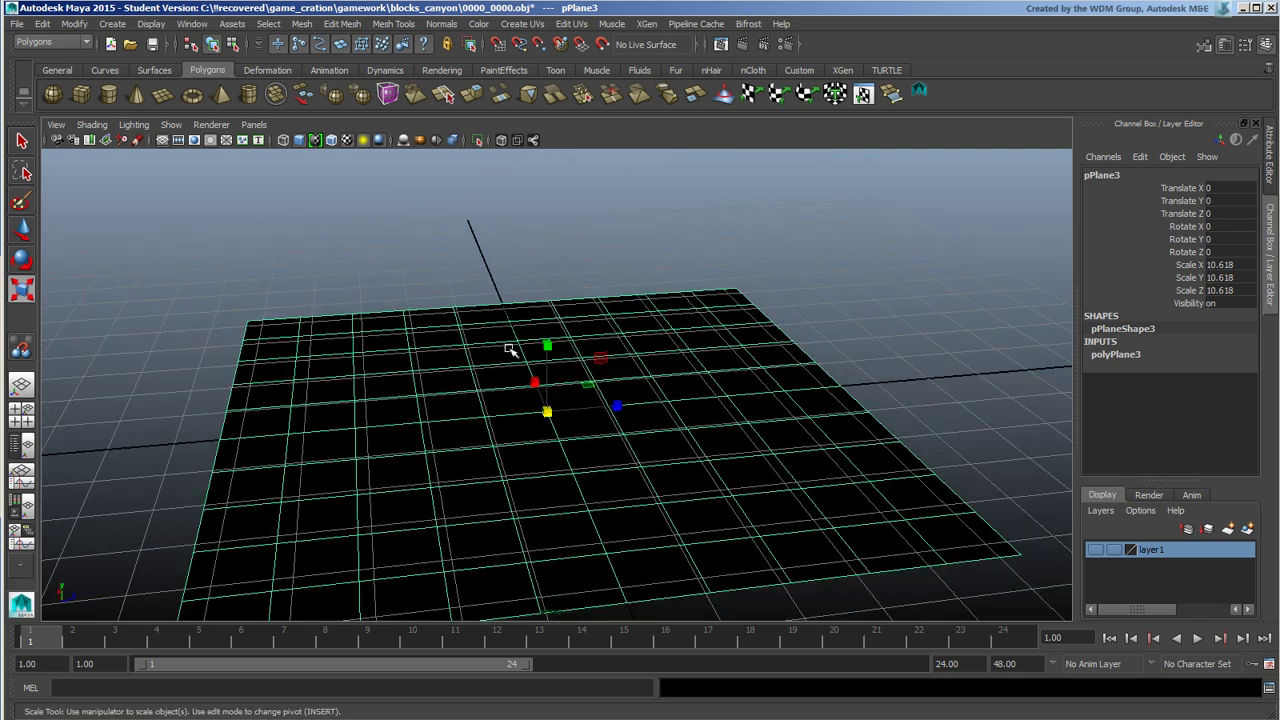
- Create a cylinder, tilt it to Rotate Z 54.578, and raise it above the plane
{"action": "left_click", "coordinate": [110, 97]}
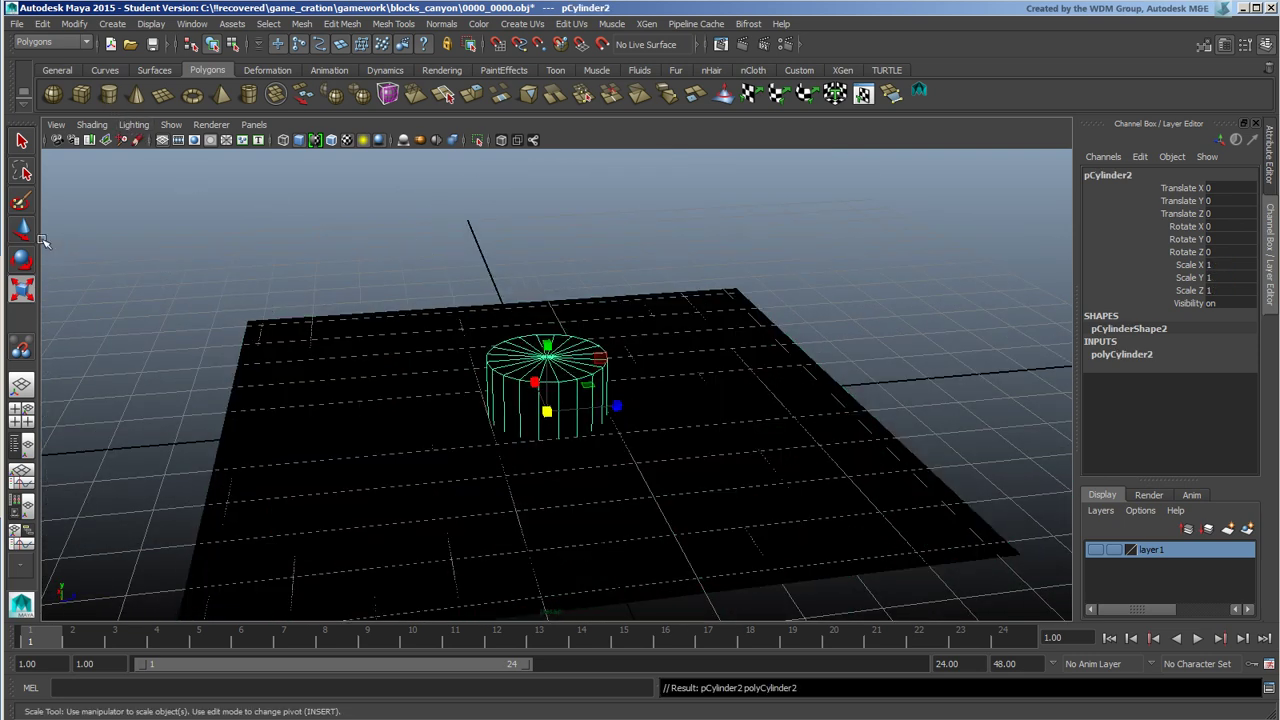
{"action": "left_click", "coordinate": [22, 261]}
{"action": "left_click_drag", "start_coordinate": [557, 374], "coordinate": [567, 437]}
{"action": "double_click", "coordinate": [20, 230]}
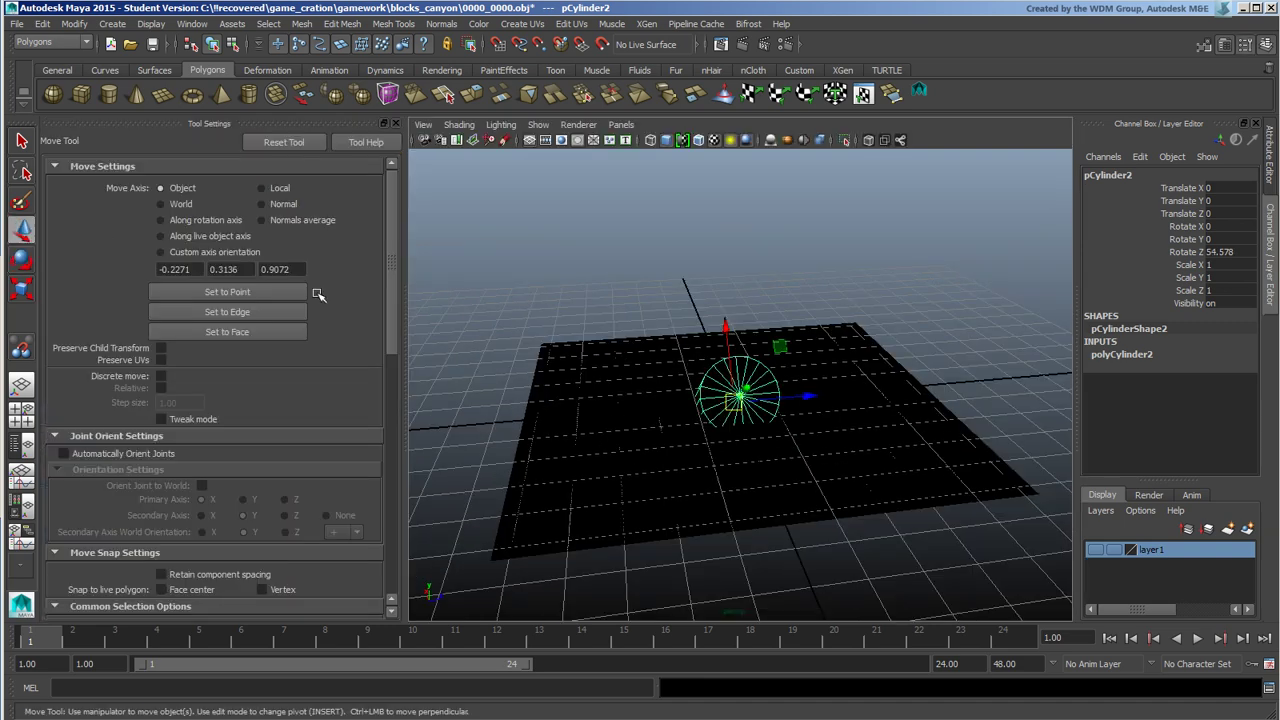
{"action": "left_click", "coordinate": [394, 124]}
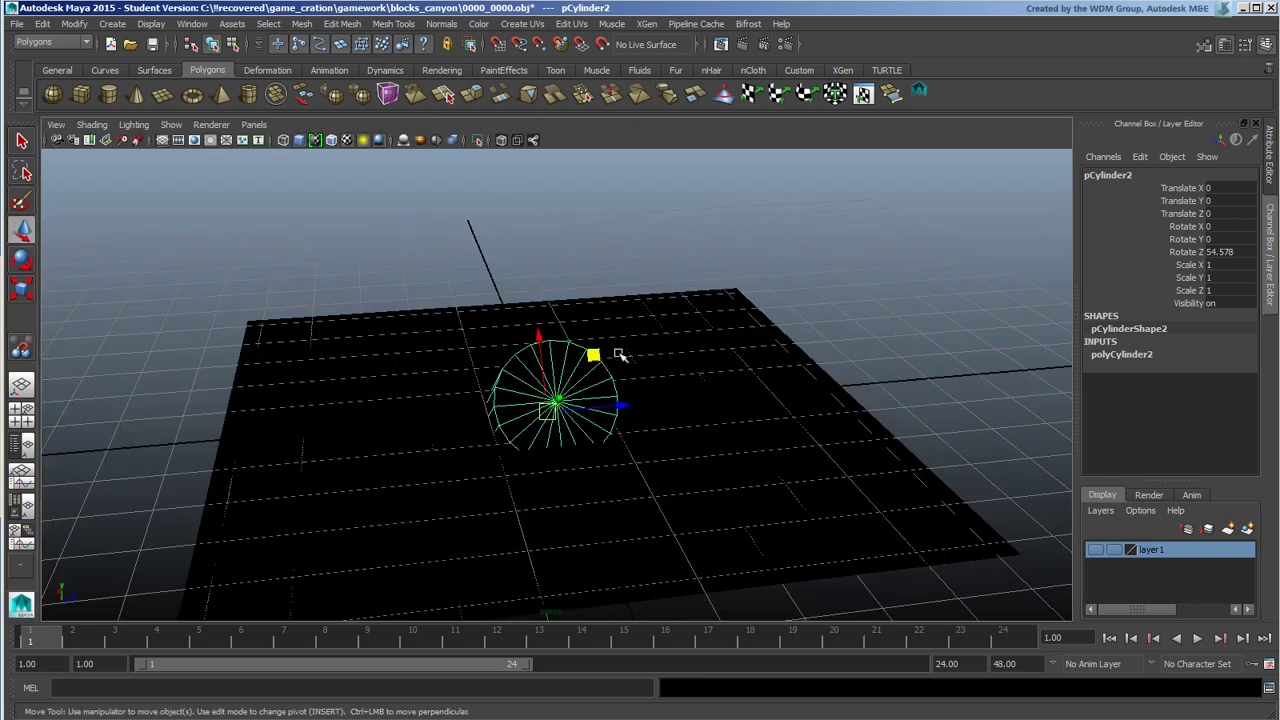
{"action": "left_click_drag", "start_coordinate": [540, 337], "coordinate": [706, 220]}
{"action": "scroll", "coordinate": [934, 351], "scroll_direction": "down", "scroll_amount": 5}
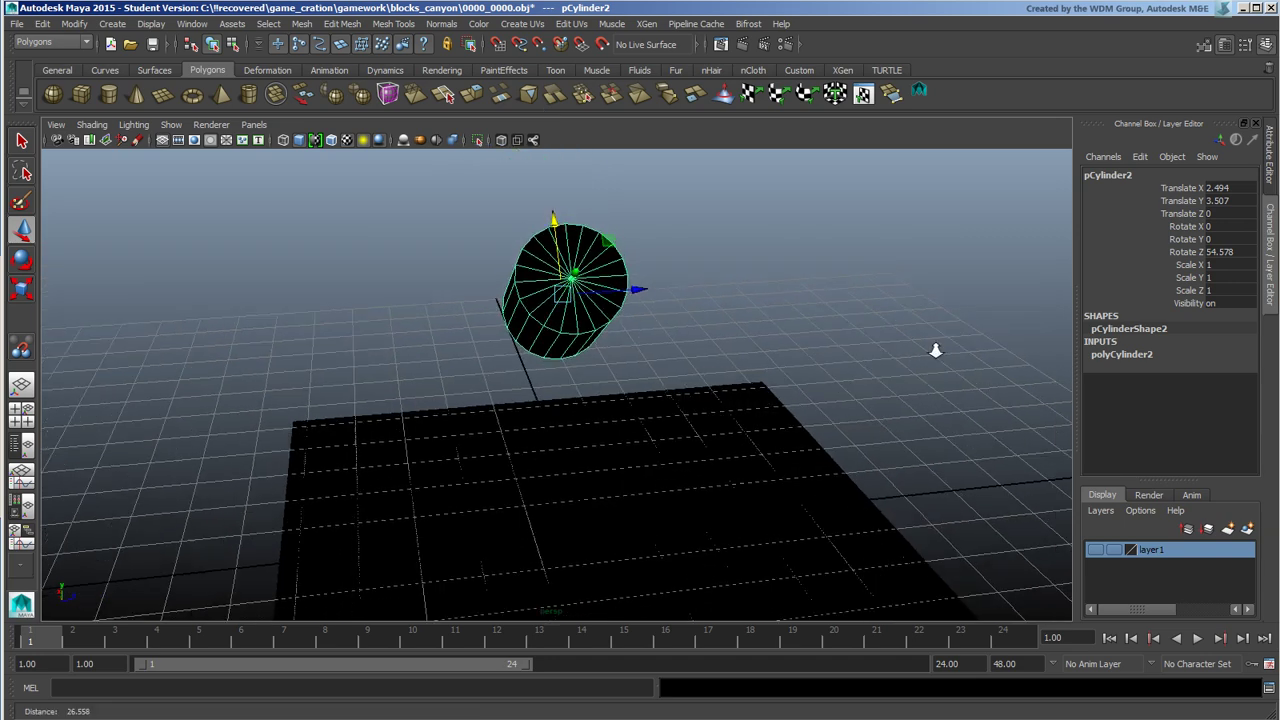
{"action": "left_click_drag", "start_coordinate": [692, 390], "coordinate": [672, 370], "text": "alt"}
{"action": "left_click_drag", "start_coordinate": [543, 312], "coordinate": [560, 248]}
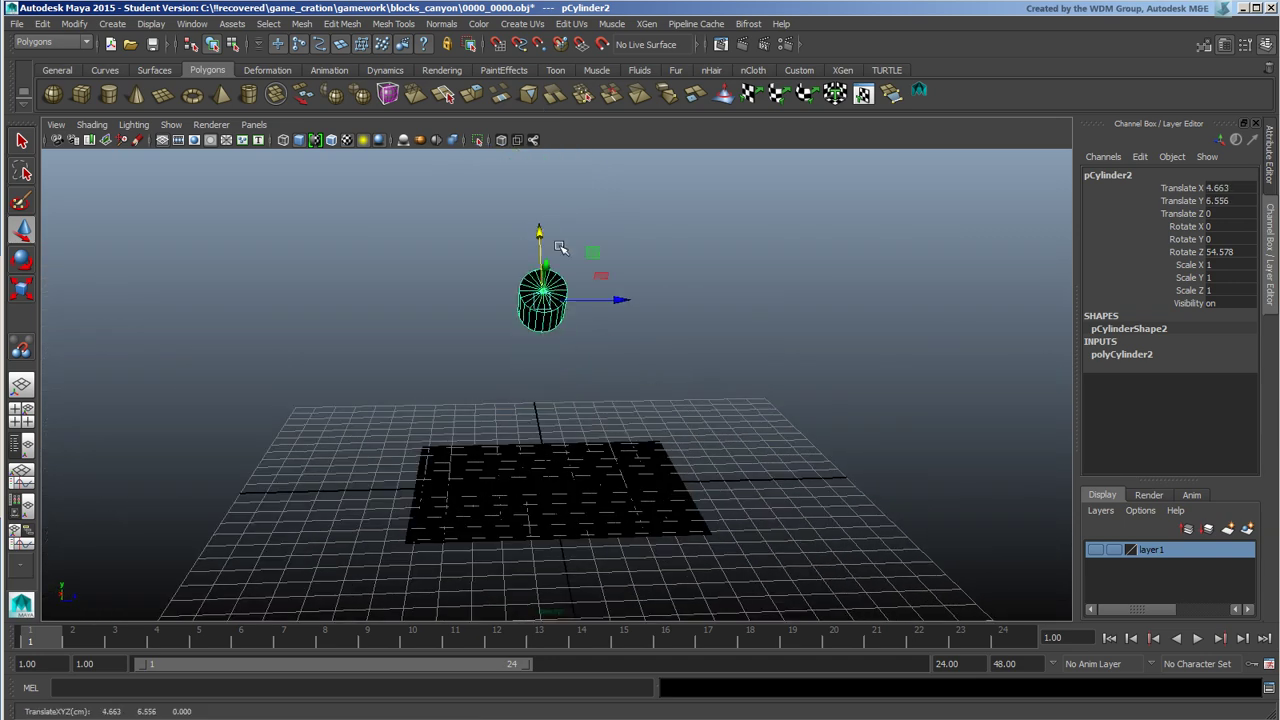
- Duplicate the cylinder into a row along Z and switch to shaded textured display
{"action": "key", "text": "ctrl+d"}
{"action": "left_click_drag", "start_coordinate": [622, 300], "coordinate": [775, 300]}
{"action": "key", "text": "ctrl+d"}
{"action": "key", "text": "ctrl+d"}
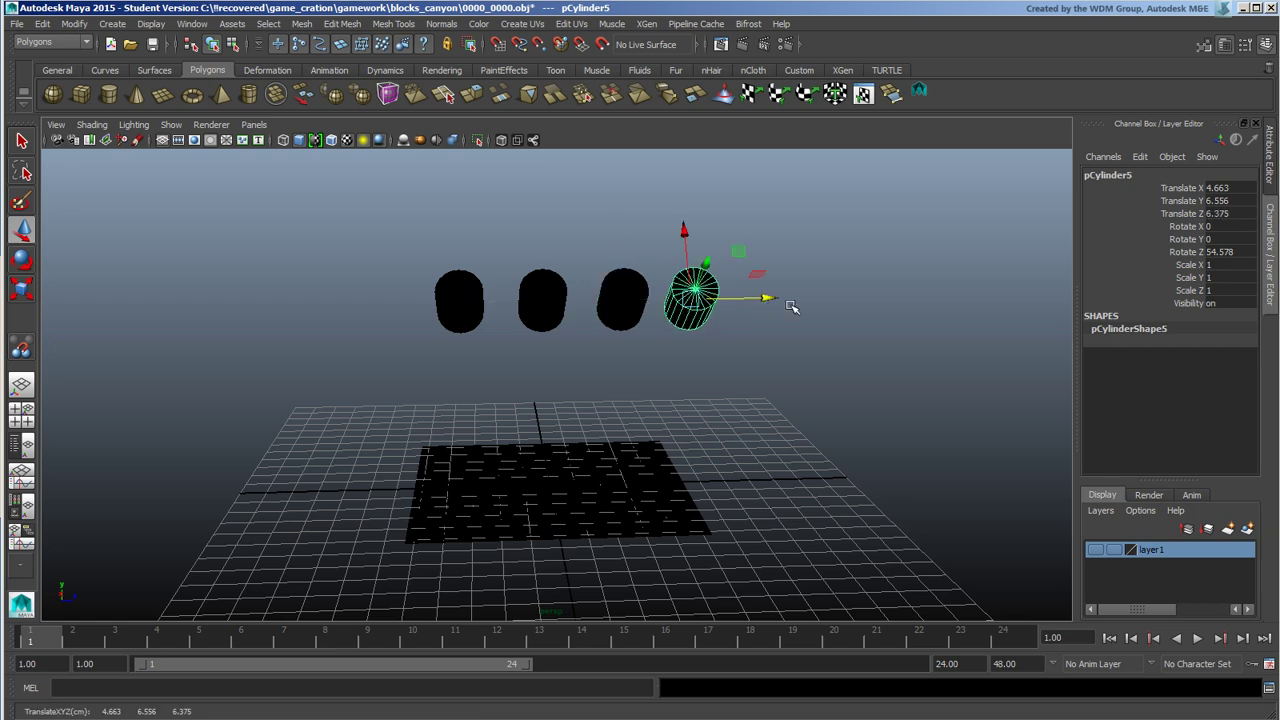
{"action": "key", "text": "6"}
{"action": "mouse_move", "coordinate": [694, 386]}
{"action": "left_mouse_down", "text": "alt"}
{"action": "mouse_move", "coordinate": [749, 391]}
{"action": "mouse_move", "coordinate": [628, 332]}
{"action": "left_mouse_up", "text": "alt"}
- Snap the first cylinder onto the plane with the Snap Together Tool
{"action": "left_click", "coordinate": [73, 23]}
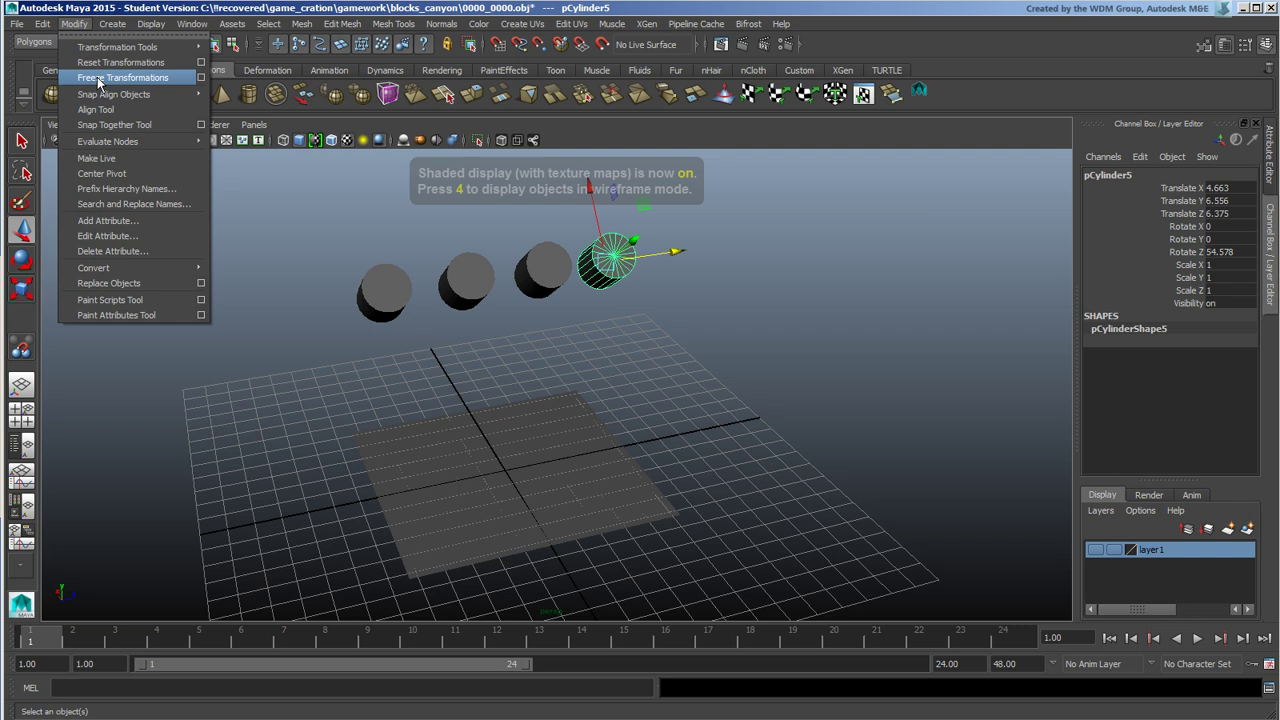
{"action": "left_click", "coordinate": [157, 129]}
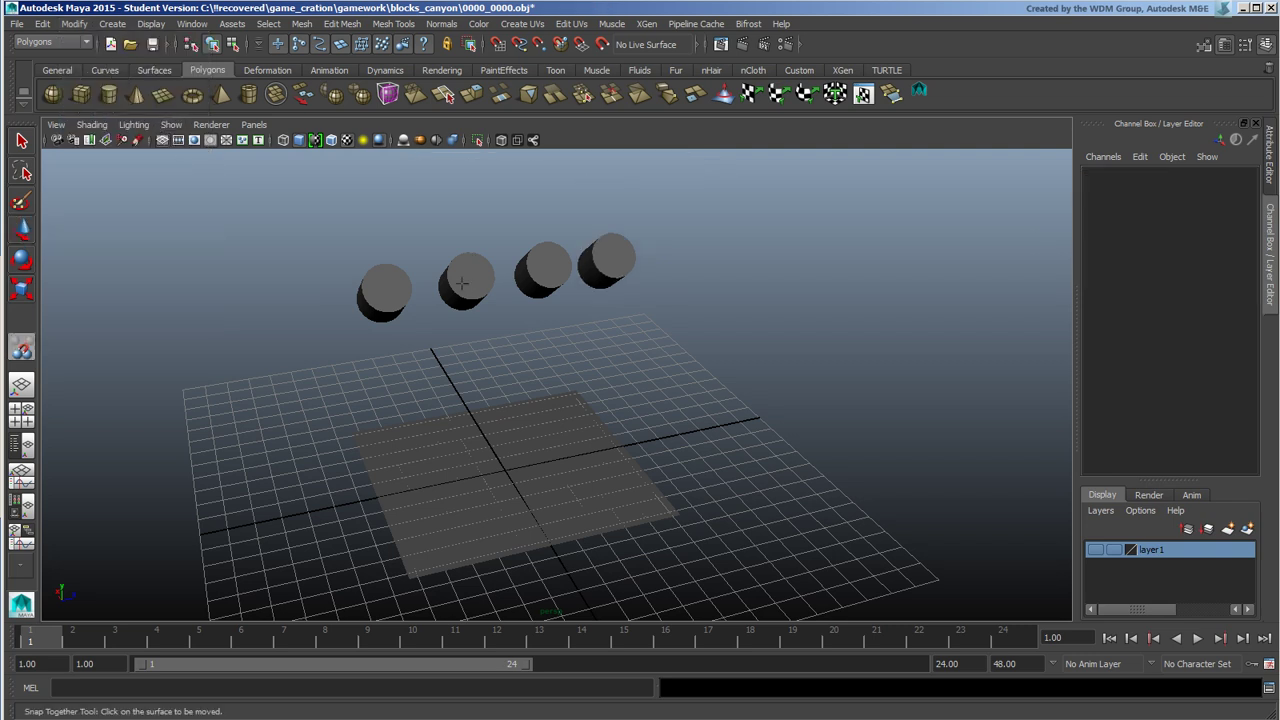
{"action": "middle_click_drag", "start_coordinate": [410, 285], "coordinate": [318, 300], "text": "alt"}
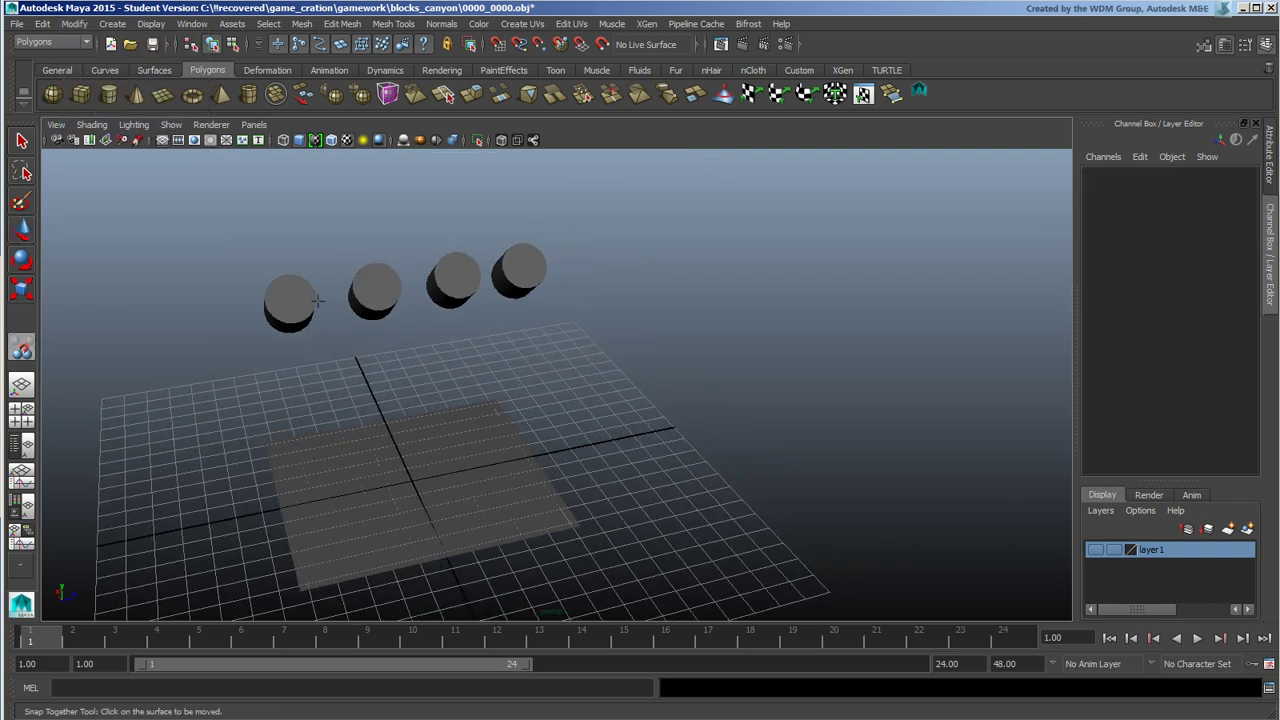
{"action": "left_click", "coordinate": [289, 446]}
{"action": "key", "text": "Return"}
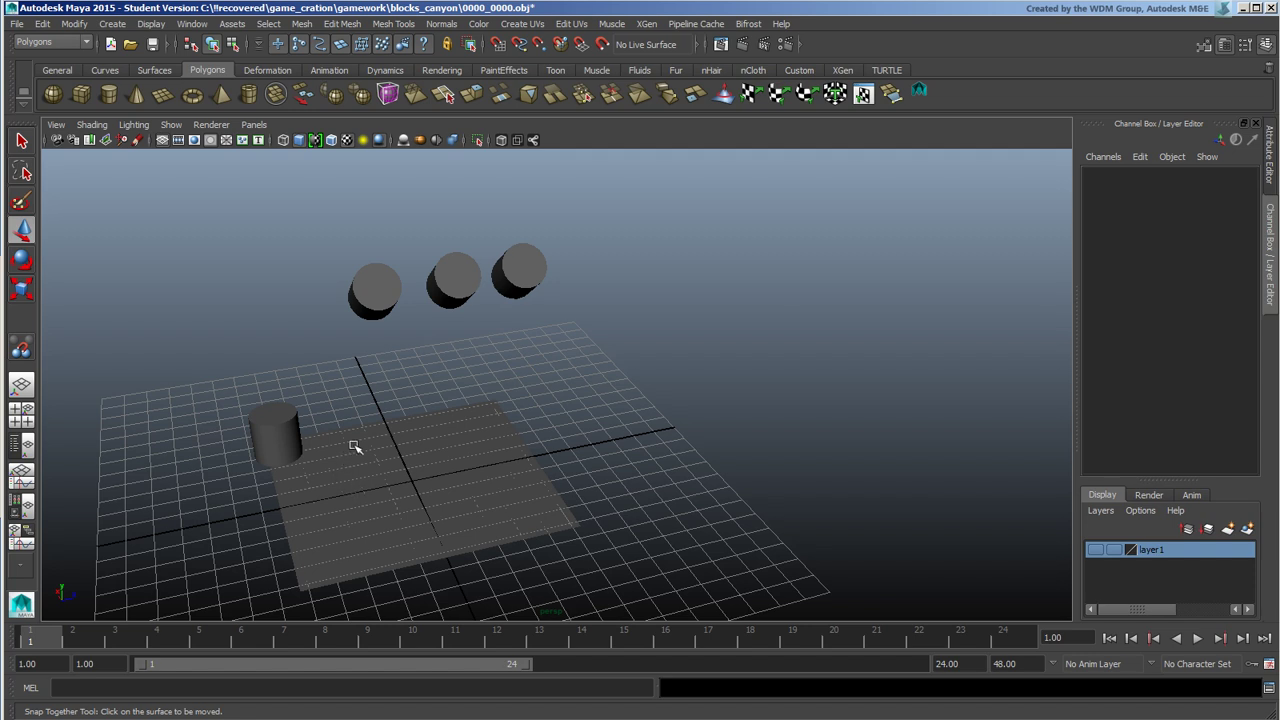
- Snap the second cylinder down onto the plane
{"action": "key", "text": "y"}
{"action": "left_click", "coordinate": [381, 283]}
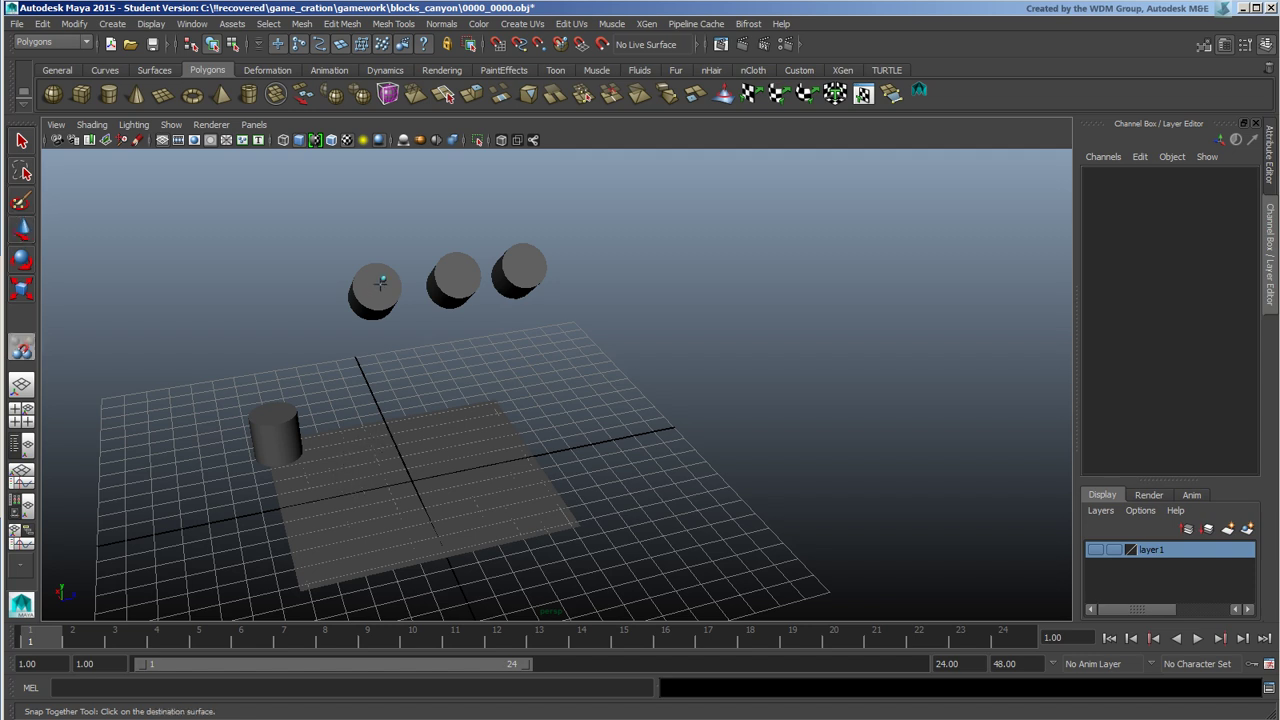
{"action": "left_click", "coordinate": [345, 510]}
{"action": "key", "text": "Return"}
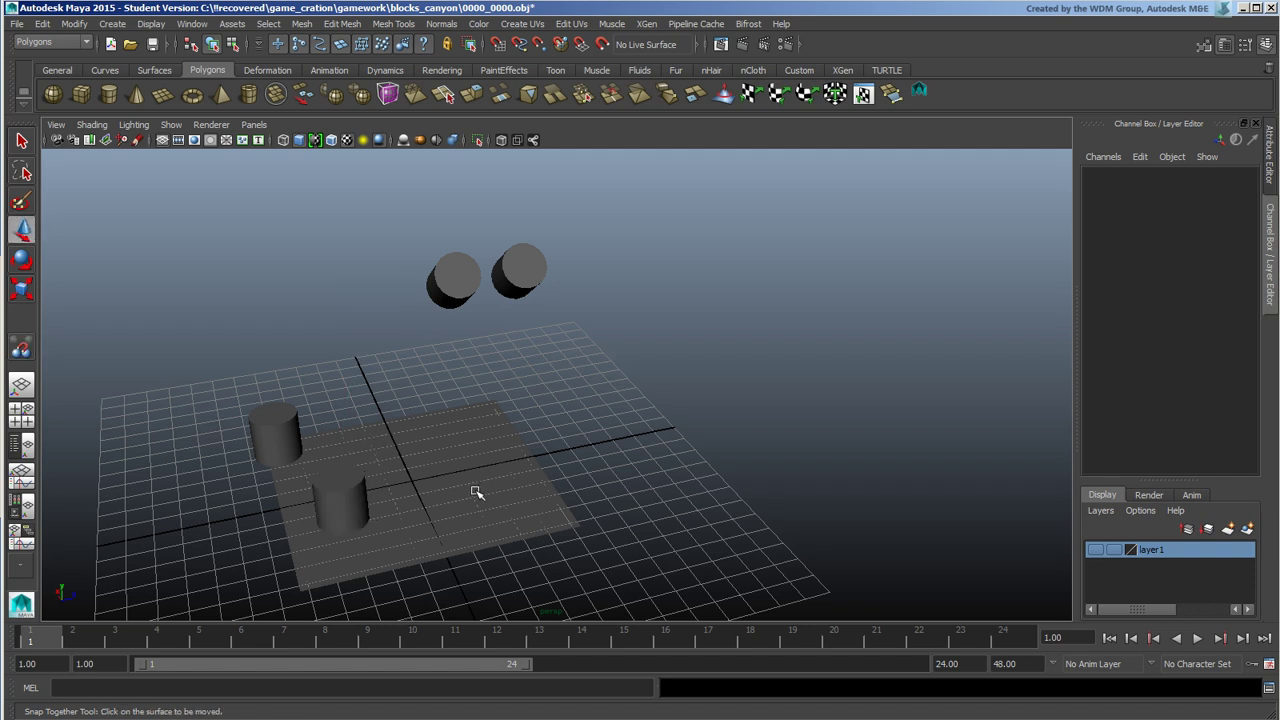
- Snap the third, left cylinder down onto the plane
{"action": "key", "text": "y"}
{"action": "left_click", "coordinate": [457, 273]}
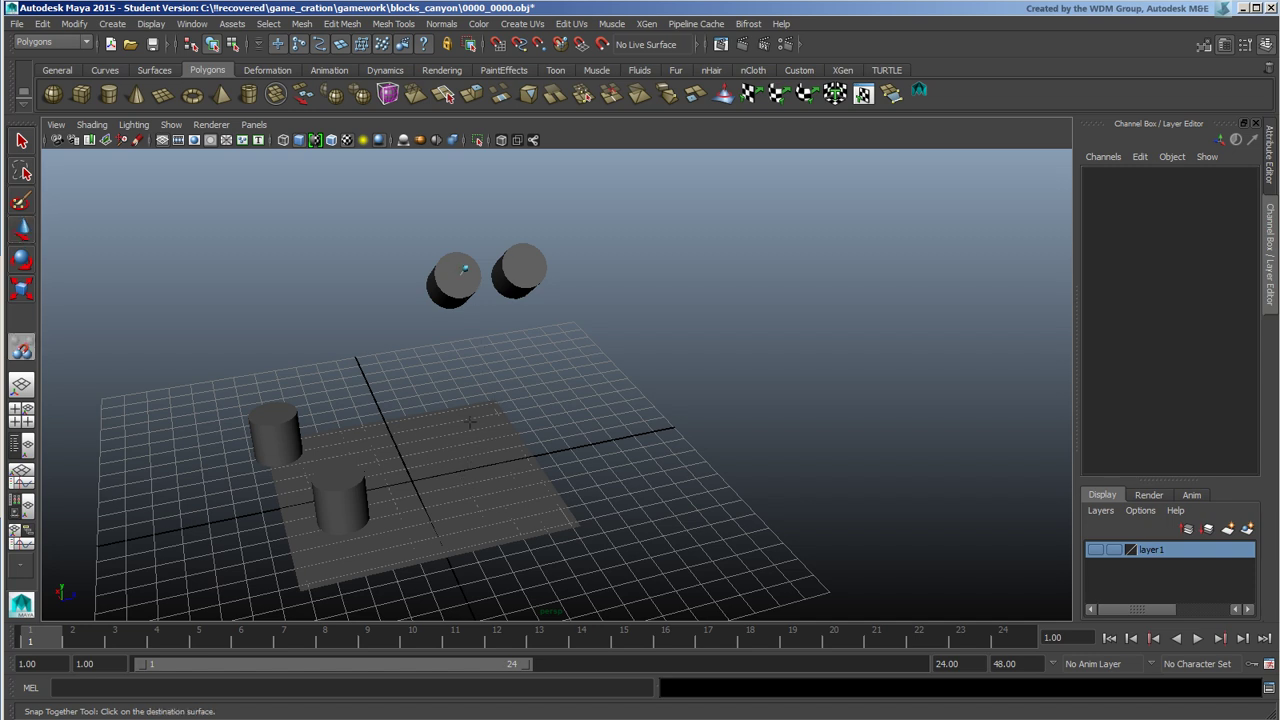
{"action": "left_click", "coordinate": [478, 428]}
{"action": "key", "text": "Return"}
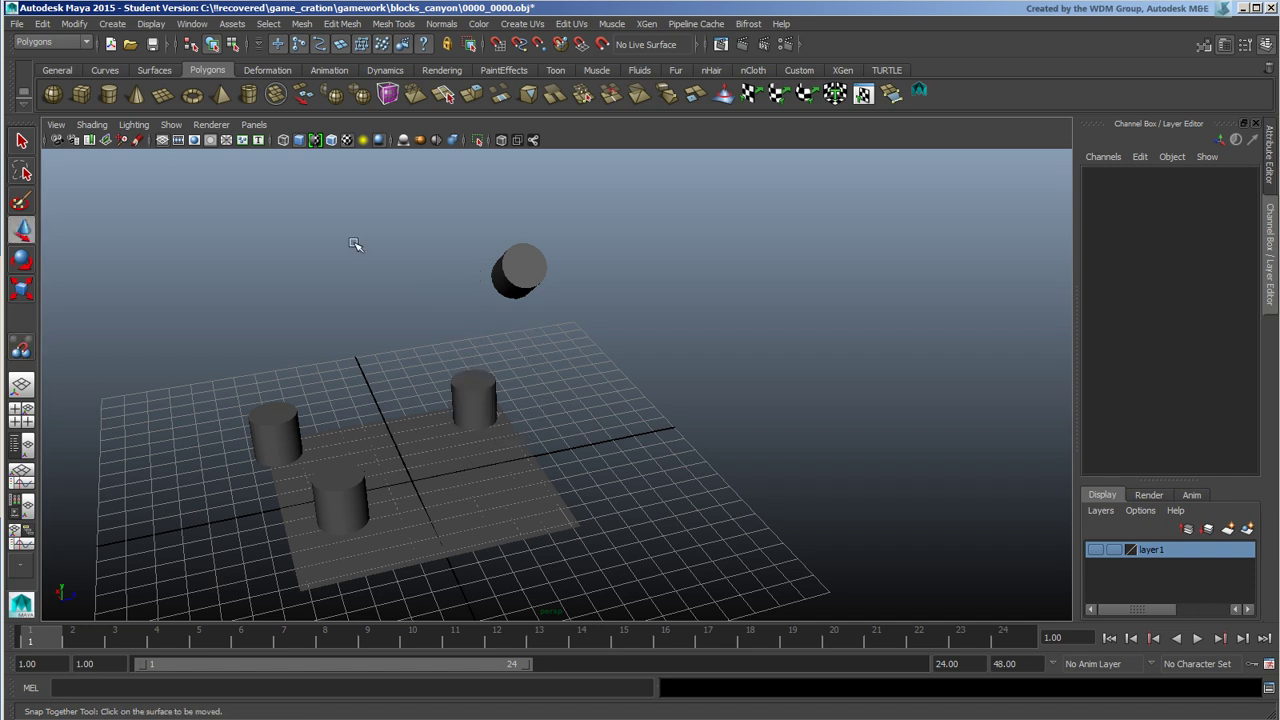
- Create a sphere above the cylinders and scale it up to about 3.9
{"action": "left_click", "coordinate": [53, 93]}
{"action": "left_click_drag", "start_coordinate": [407, 413], "coordinate": [405, 240]}
{"action": "key", "text": "r"}
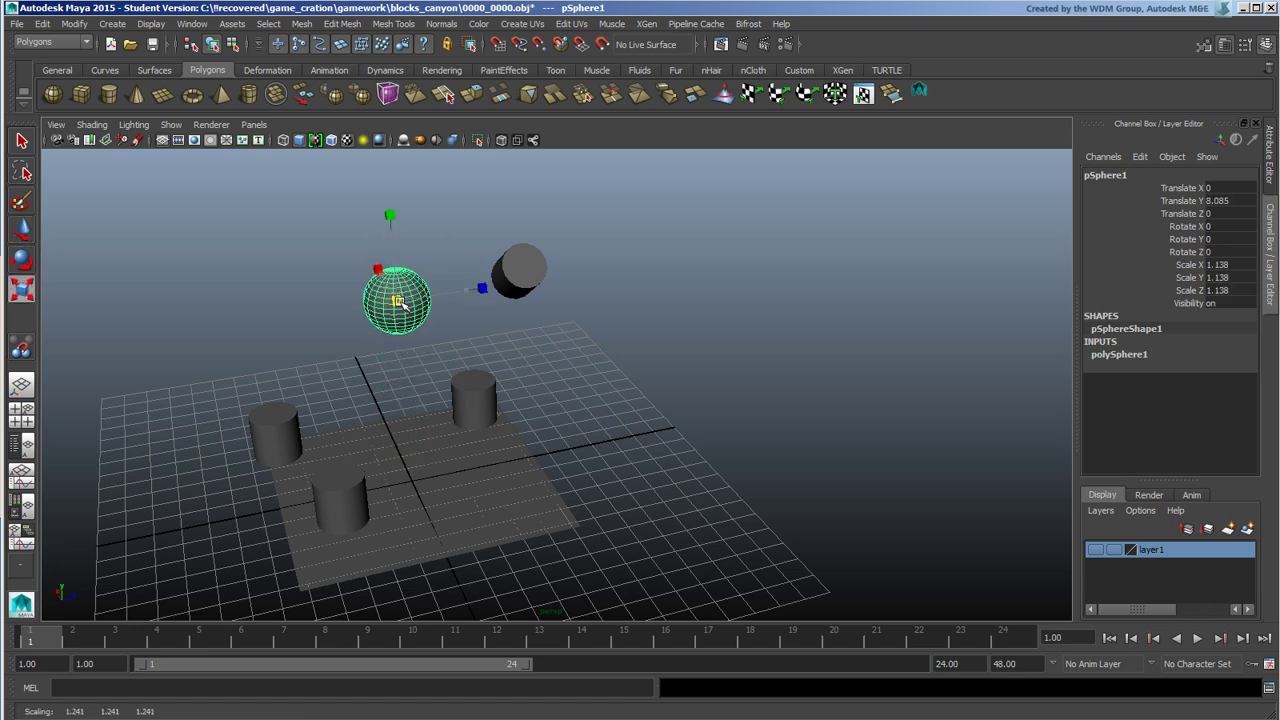
{"action": "left_click_drag", "start_coordinate": [397, 300], "coordinate": [650, 263]}
{"action": "left_click_drag", "start_coordinate": [533, 311], "coordinate": [472, 390], "text": "alt"}
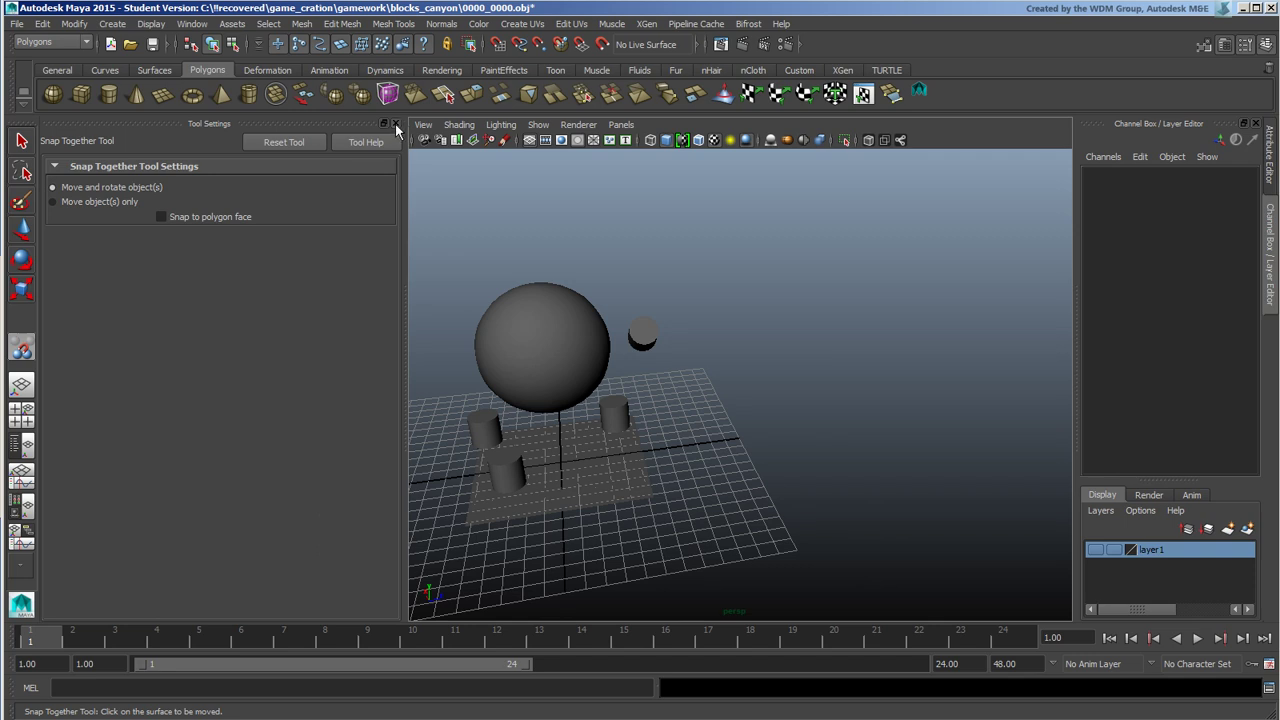
- Snap the small cylinder onto the sphere's surface
{"action": "left_click", "coordinate": [395, 124]}
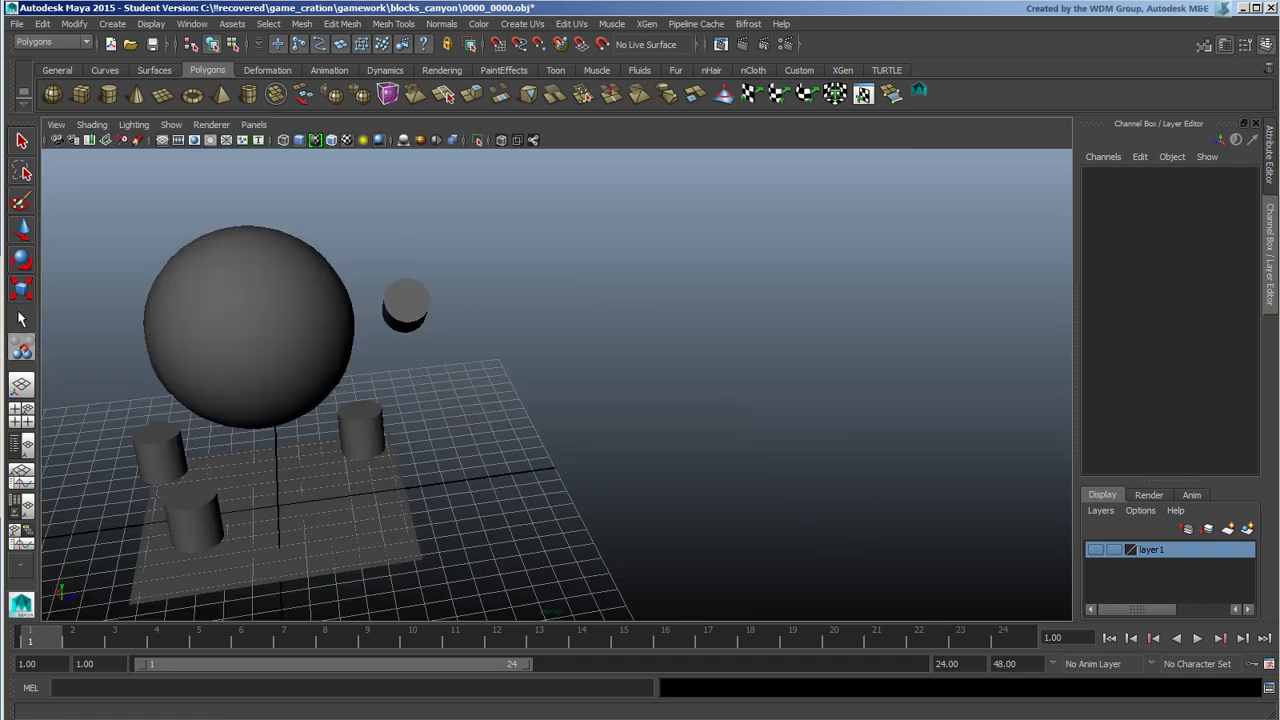
{"action": "left_click", "coordinate": [408, 297]}
{"action": "left_click", "coordinate": [254, 264]}
{"action": "key", "text": "Return"}
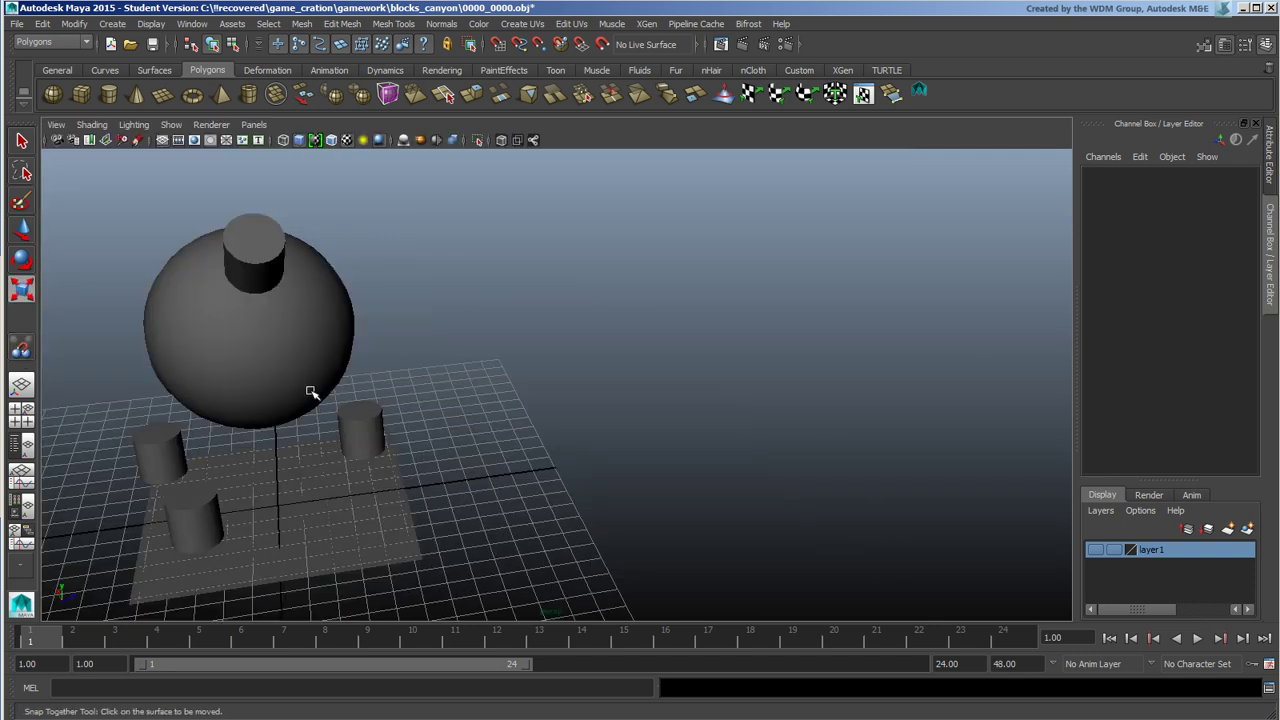
{"action": "left_click_drag", "start_coordinate": [233, 396], "coordinate": [487, 422], "text": "alt"}
- Select the sphere, plane and all cylinders and delete them
{"action": "key", "text": "r"}
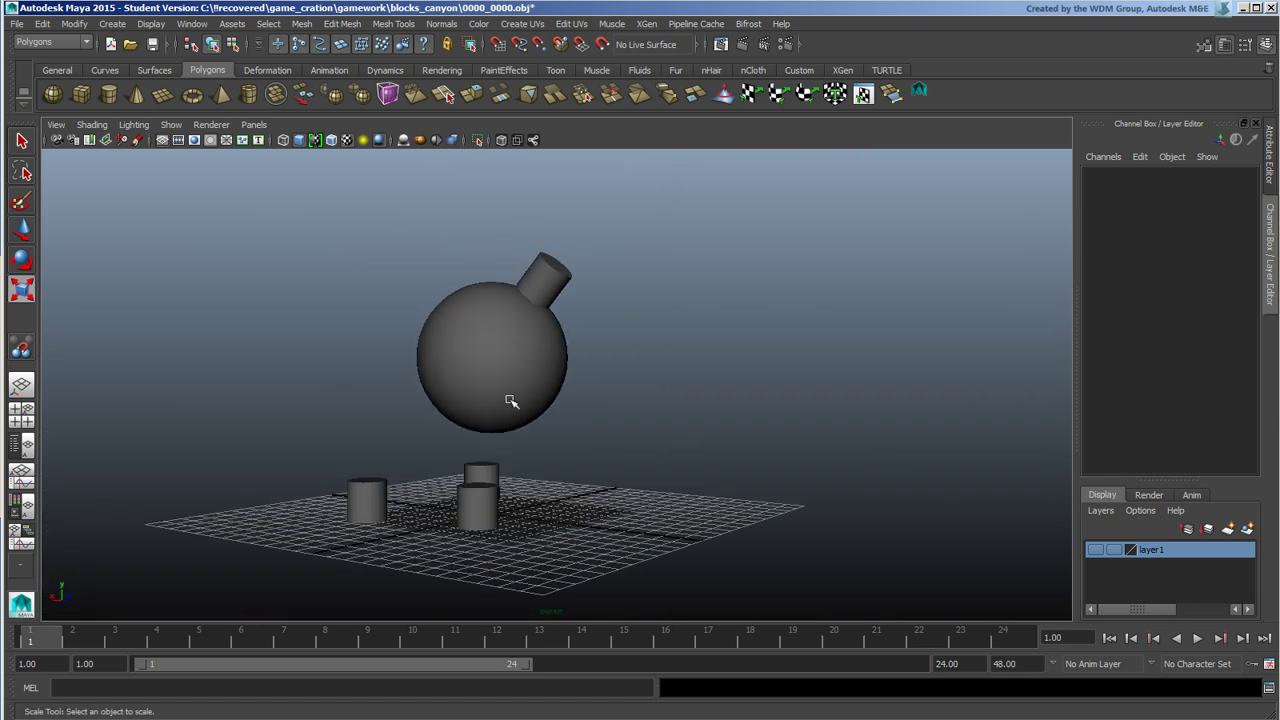
{"action": "left_click_drag", "start_coordinate": [534, 341], "coordinate": [554, 316], "text": "alt"}
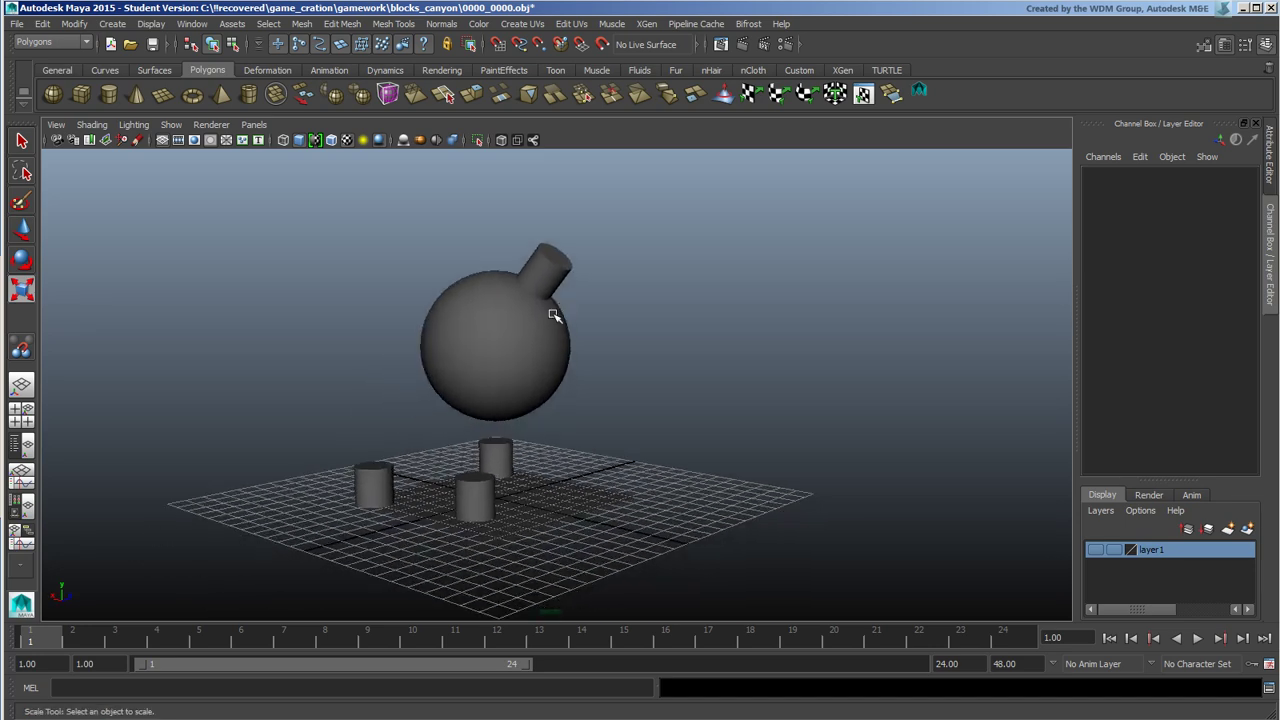
{"action": "left_click_drag", "start_coordinate": [311, 255], "coordinate": [684, 530]}
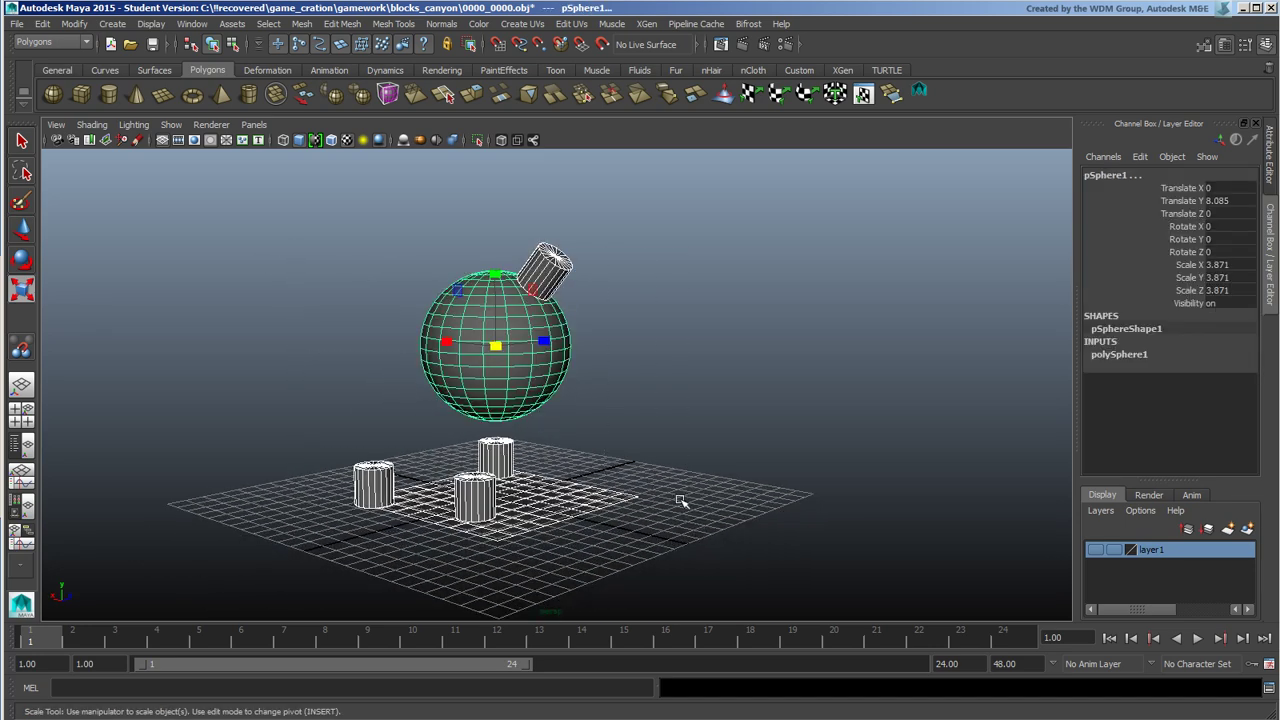
{"action": "key", "text": "Delete"}
{"action": "left_click_drag", "start_coordinate": [425, 298], "coordinate": [418, 312], "text": "alt"}
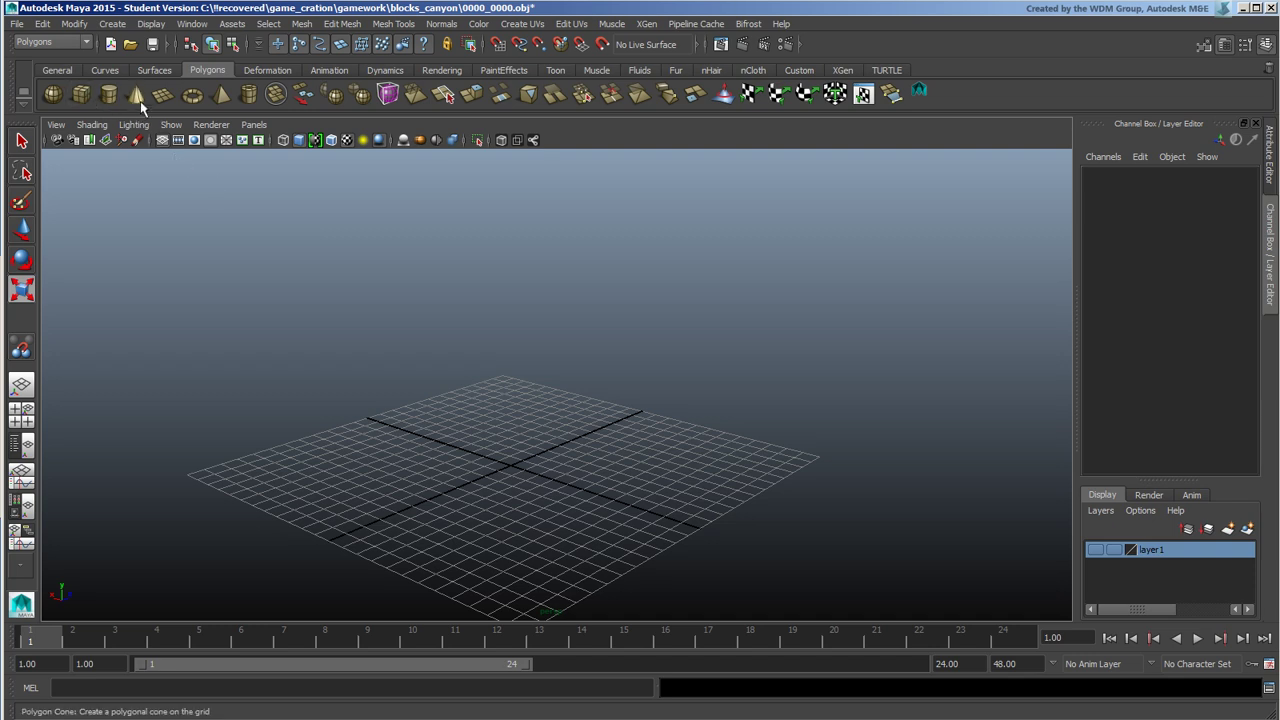
- Create a polygon cone and lift it up away from the origin
{"action": "left_click", "coordinate": [135, 94]}
{"action": "left_click", "coordinate": [31, 236]}
{"action": "left_click", "coordinate": [31, 236]}
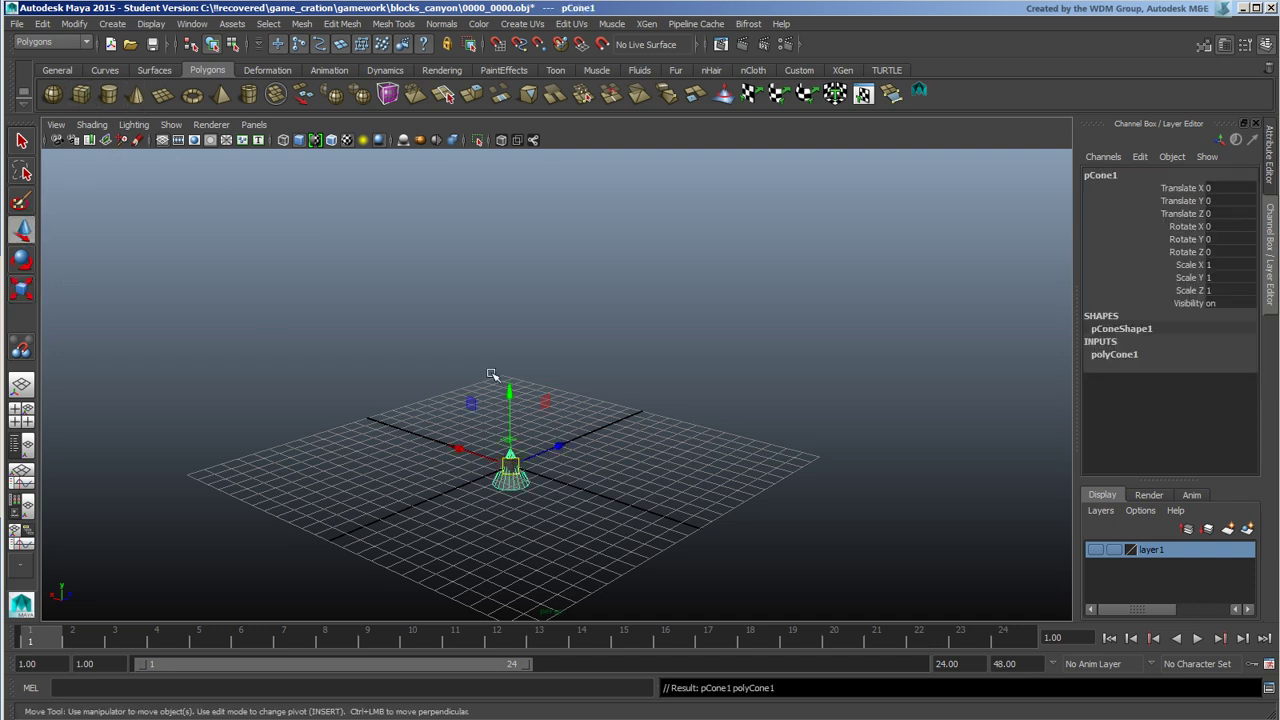
{"action": "mouse_move", "coordinate": [518, 472]}
{"action": "left_mouse_down"}
{"action": "mouse_move", "coordinate": [700, 345]}
{"action": "mouse_move", "coordinate": [694, 366]}
{"action": "mouse_move", "coordinate": [629, 343]}
{"action": "mouse_move", "coordinate": [638, 384]}
{"action": "mouse_move", "coordinate": [557, 434]}
{"action": "mouse_move", "coordinate": [563, 451]}
{"action": "mouse_move", "coordinate": [519, 457]}
{"action": "left_mouse_up"}
- Select the cube, then the cone, and run Align Objects to centre the cone on the cube
{"action": "left_click", "coordinate": [423, 470]}
{"action": "left_click", "coordinate": [684, 252], "text": "shift"}
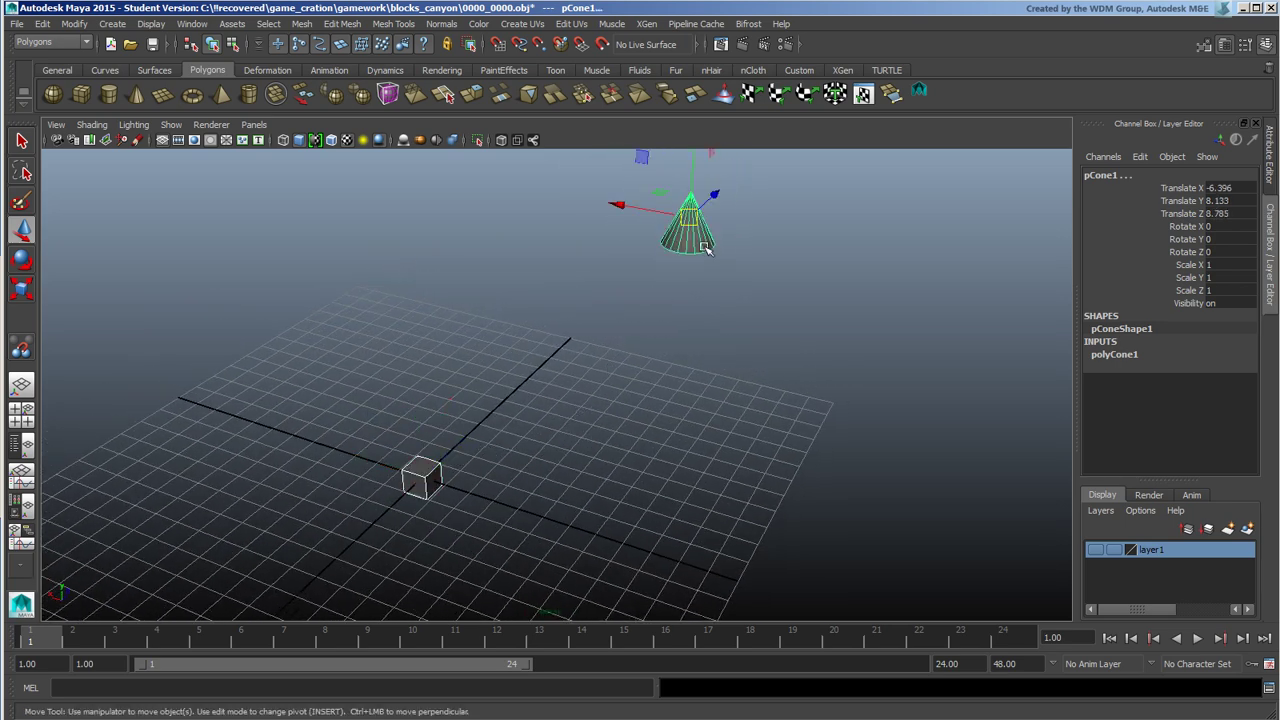
{"action": "left_click", "coordinate": [74, 24]}
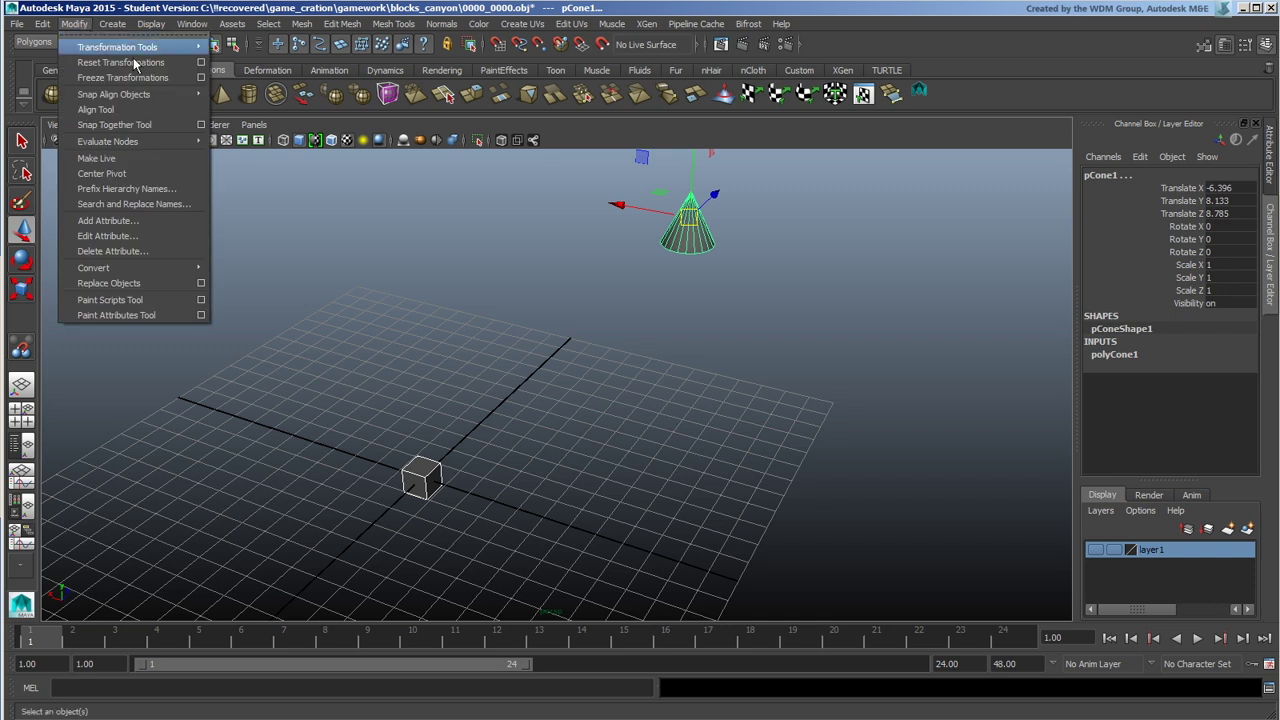
{"action": "mouse_move", "coordinate": [200, 95]}
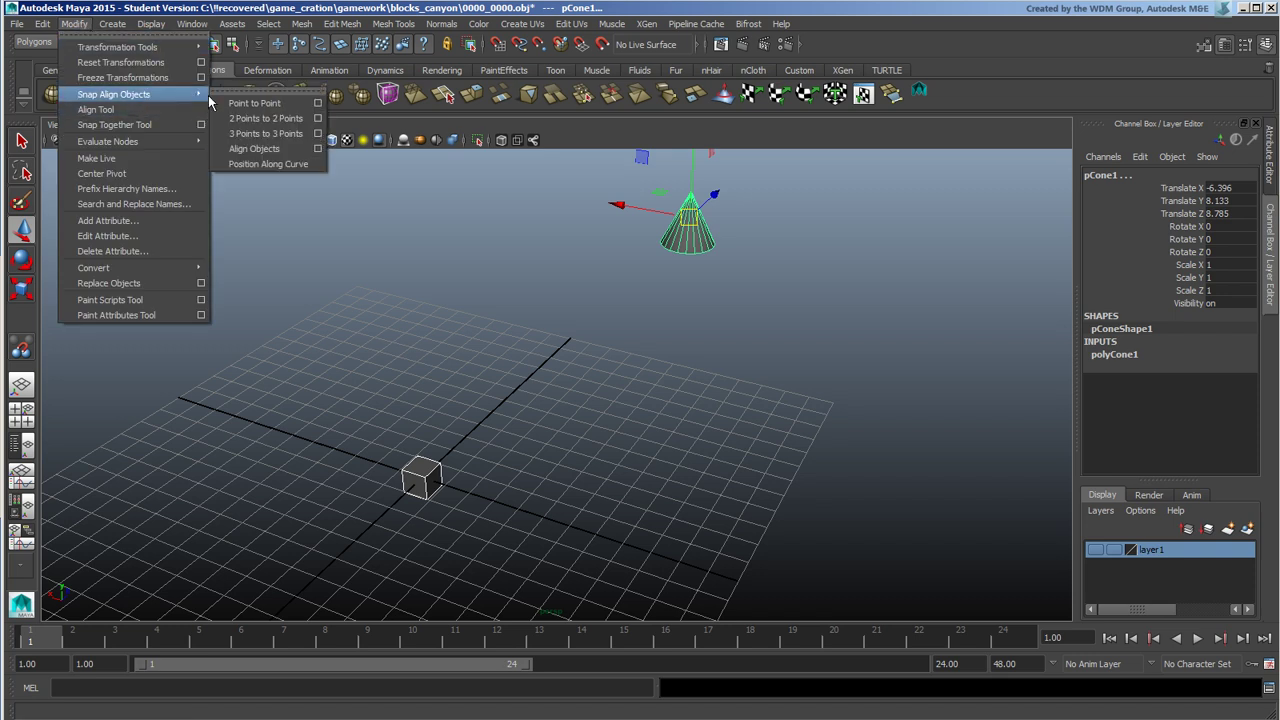
{"action": "left_click", "coordinate": [286, 149]}
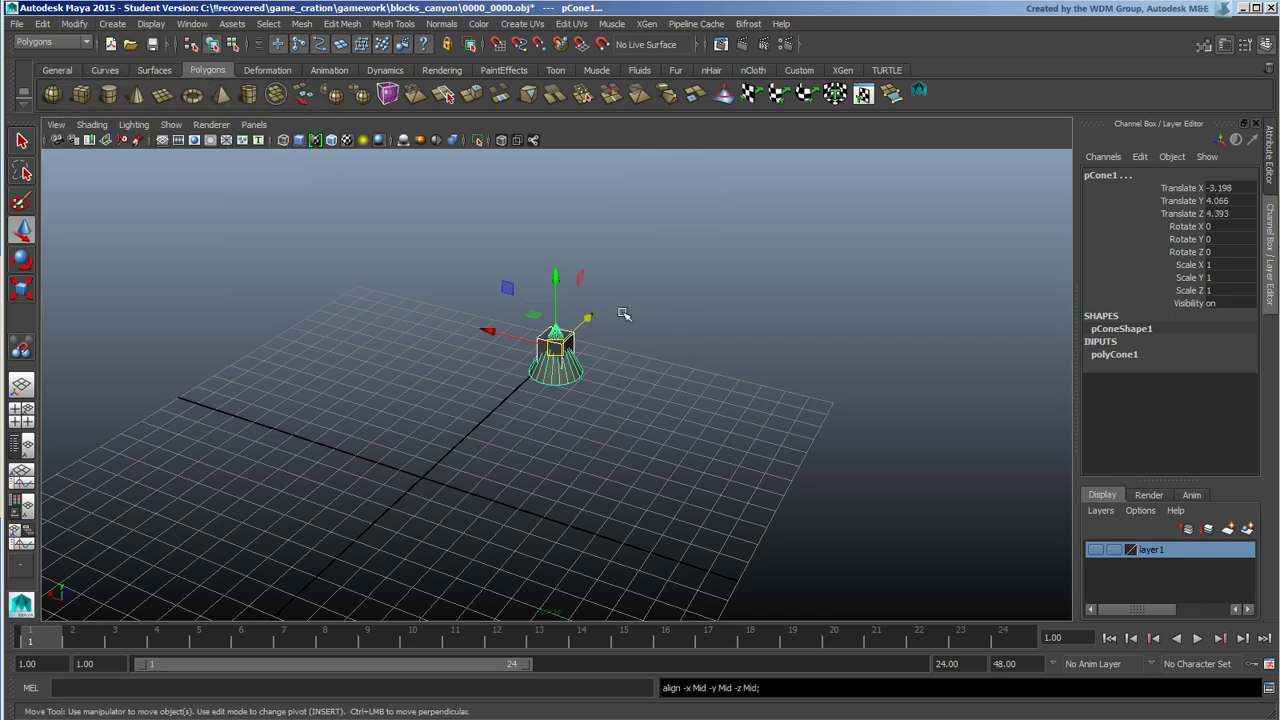
- Inspect the Align to choices in Align Objects Options, then close the dialog
{"action": "left_click", "coordinate": [74, 24]}
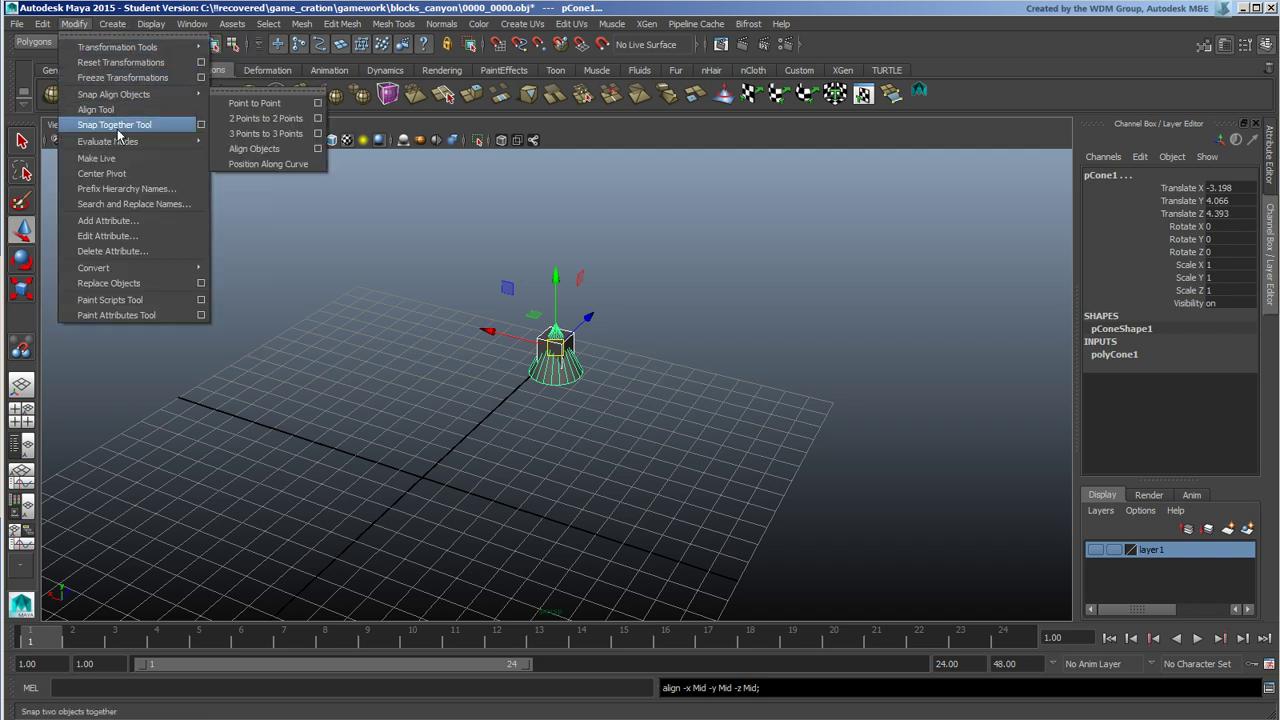
{"action": "mouse_move", "coordinate": [155, 148]}
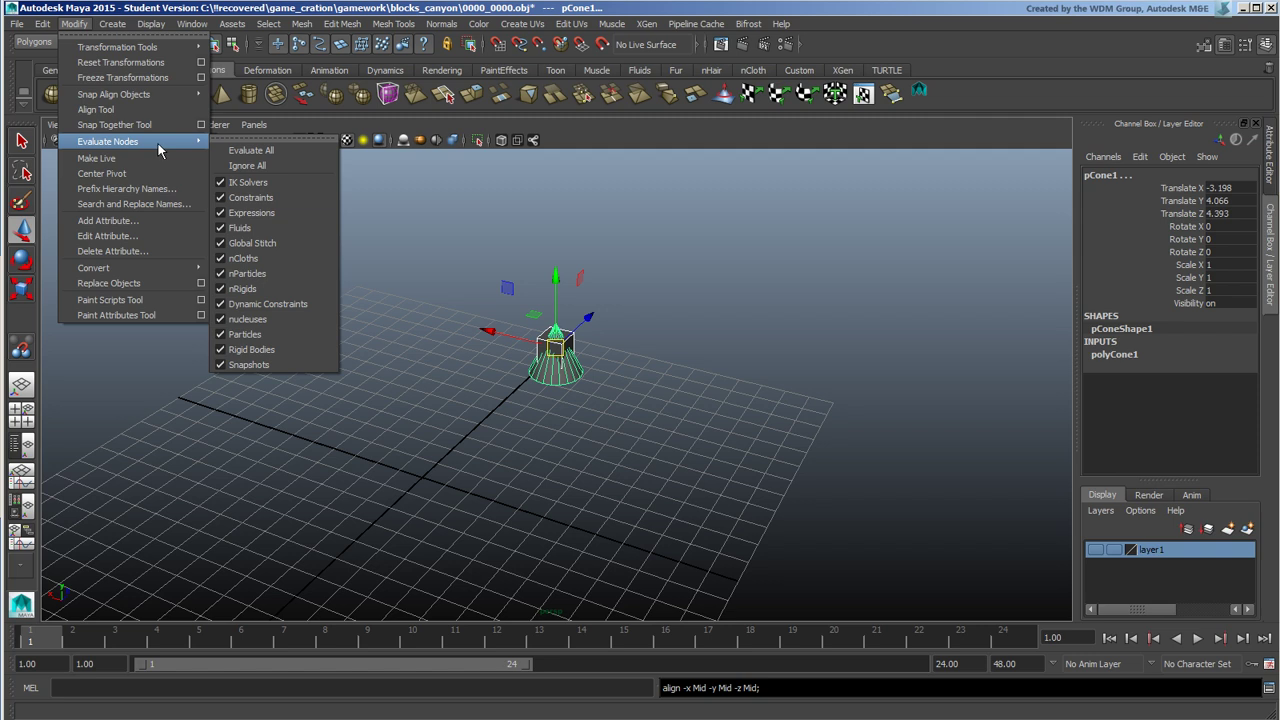
{"action": "mouse_move", "coordinate": [150, 94]}
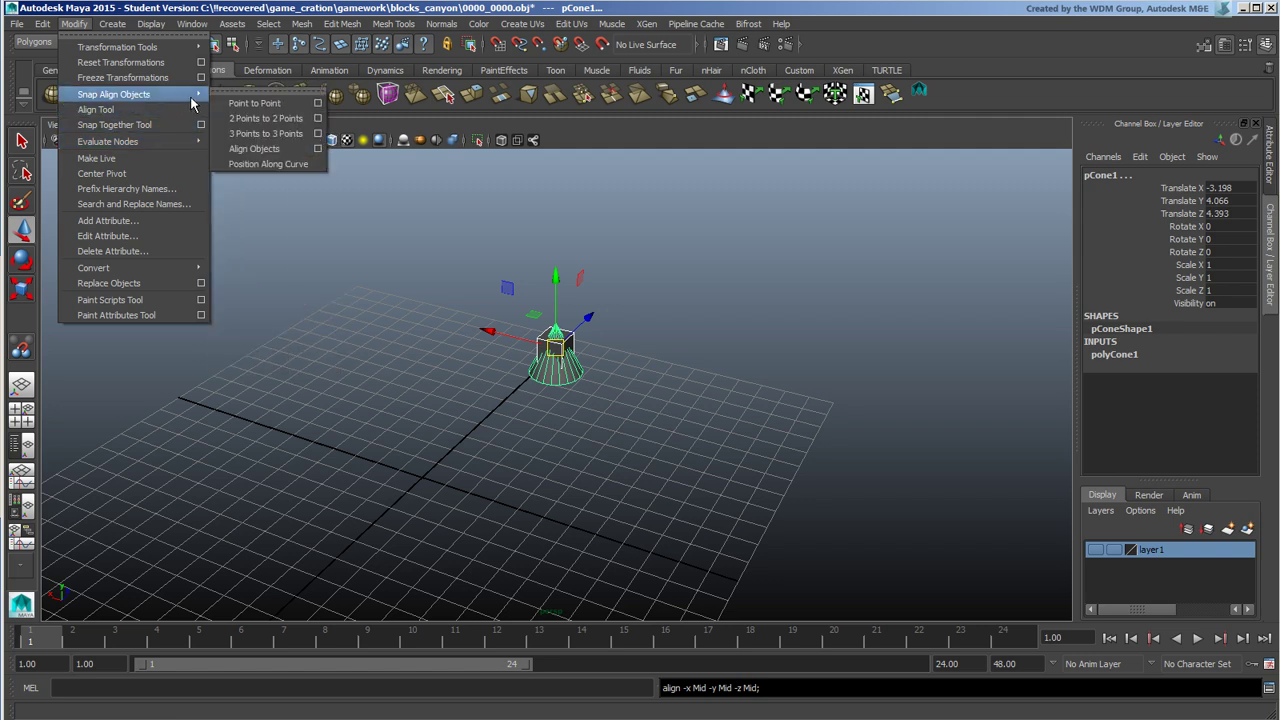
{"action": "left_click", "coordinate": [318, 148]}
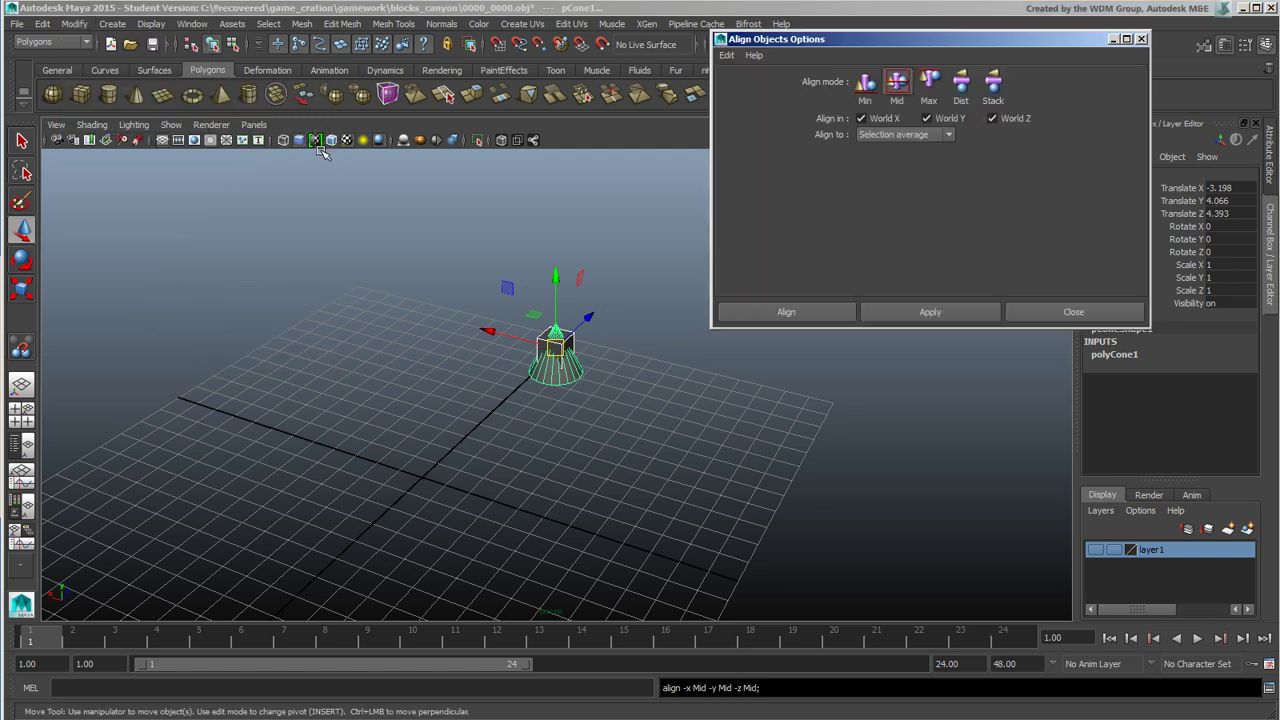
{"action": "left_click", "coordinate": [907, 135]}
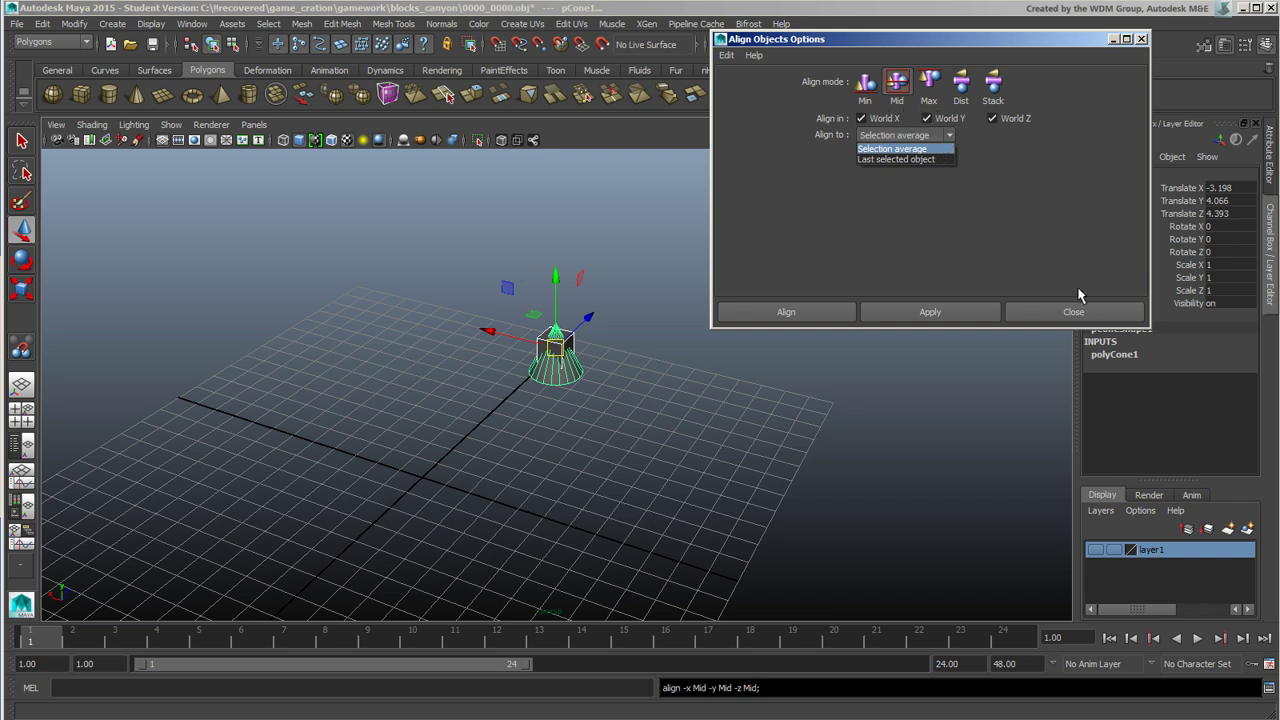
{"action": "left_click", "coordinate": [1073, 312]}
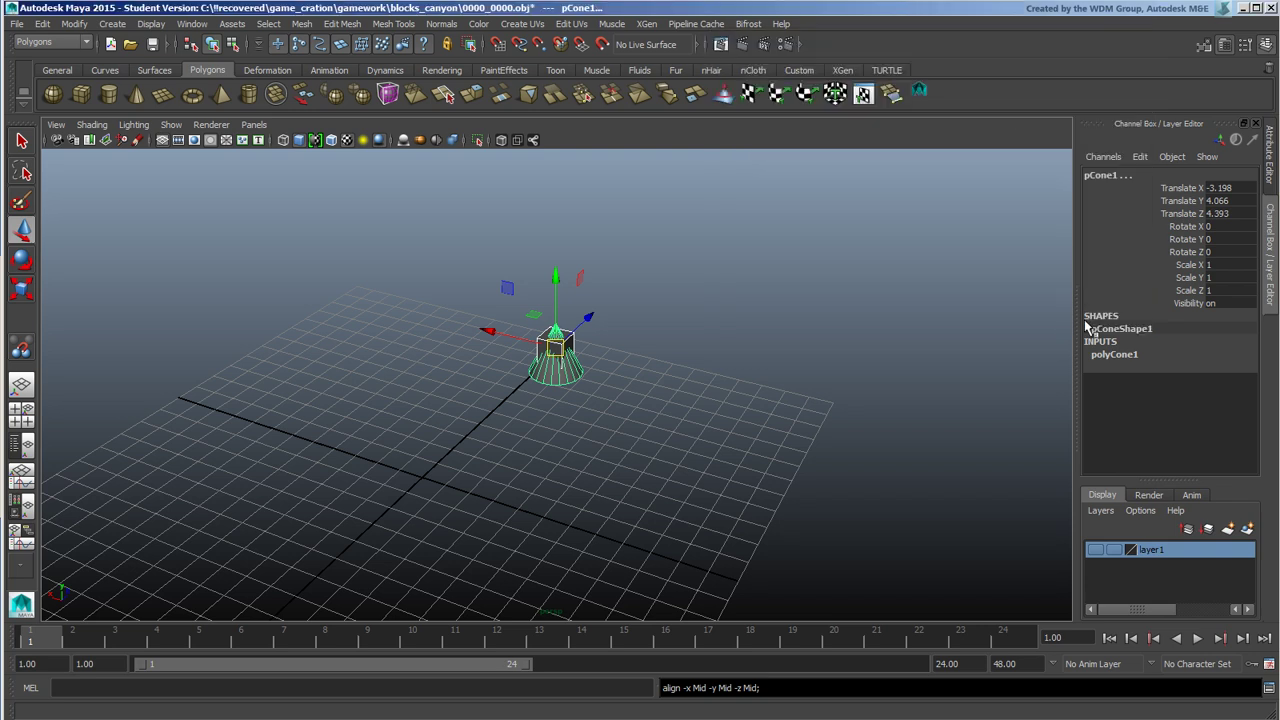
- Dismiss the Modify menu and clear the selection on the empty grid
{"action": "left_click", "coordinate": [74, 25]}
{"action": "left_click", "coordinate": [211, 177]}
{"action": "left_click", "coordinate": [517, 329]}
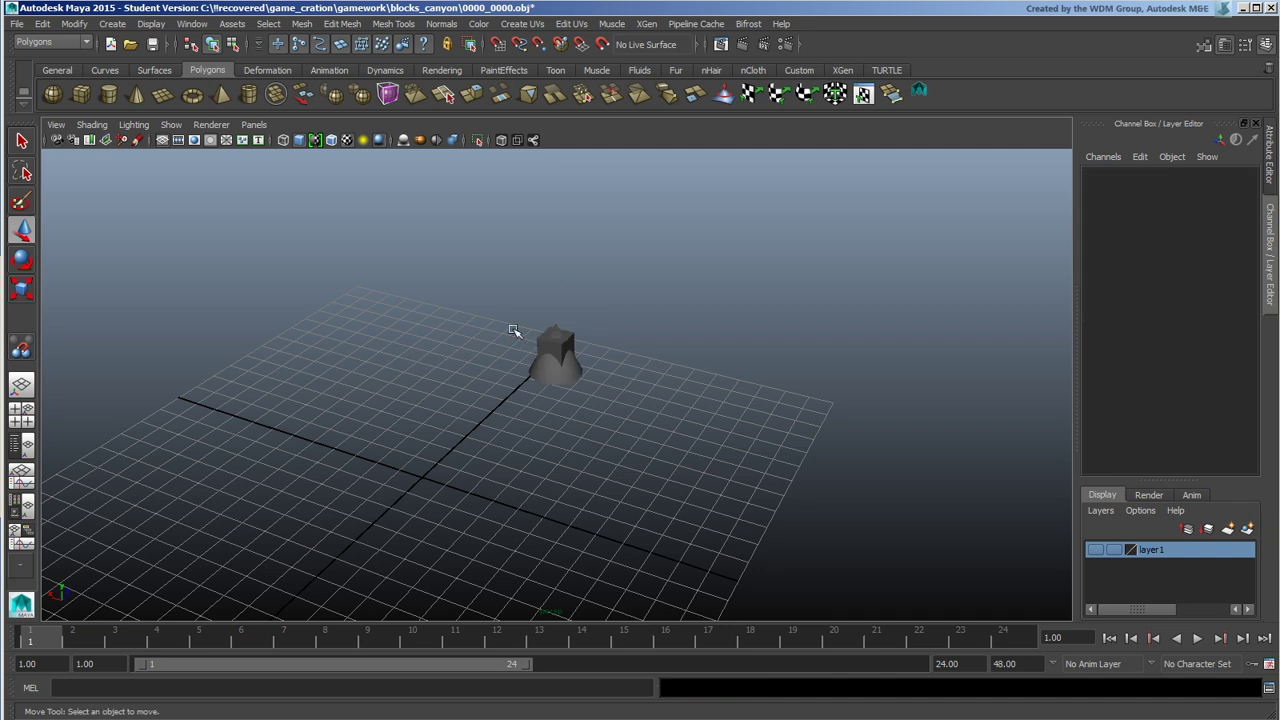
{"action": "left_click", "coordinate": [555, 350]}
{"action": "left_click", "coordinate": [727, 420]}
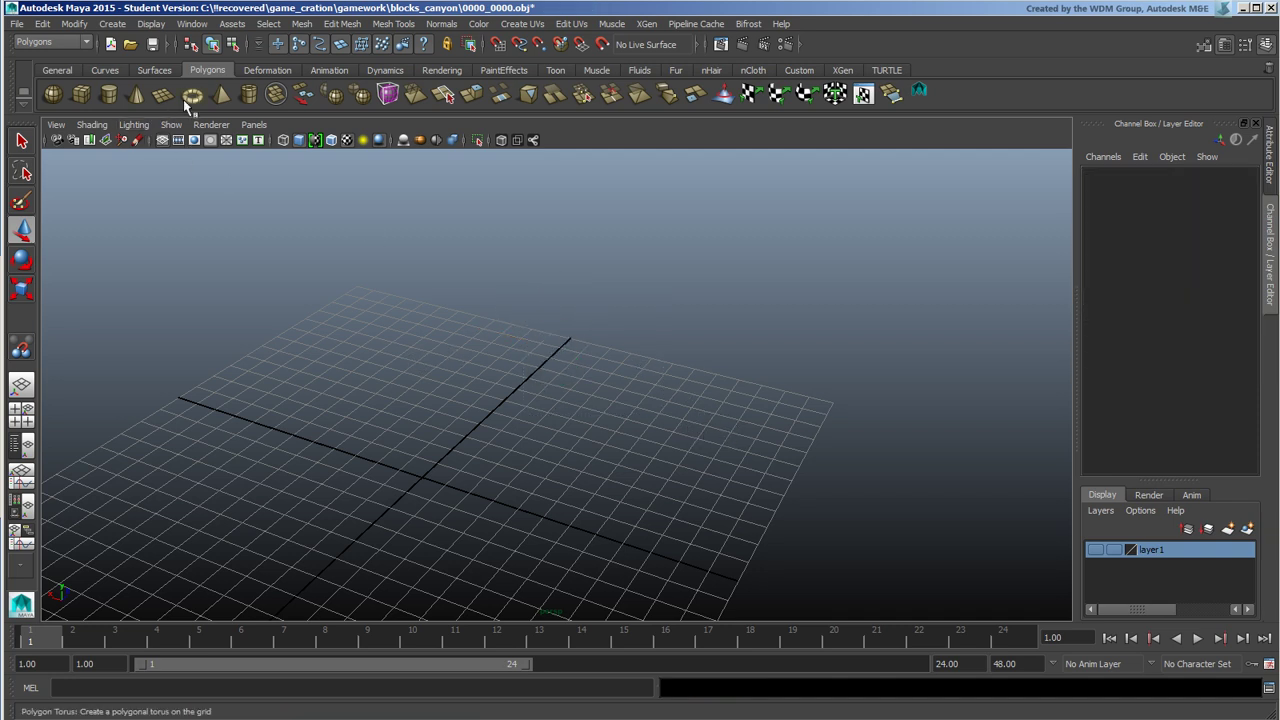
- Draw a winding CV curve across the grid with nine control points
{"action": "left_click", "coordinate": [112, 24]}
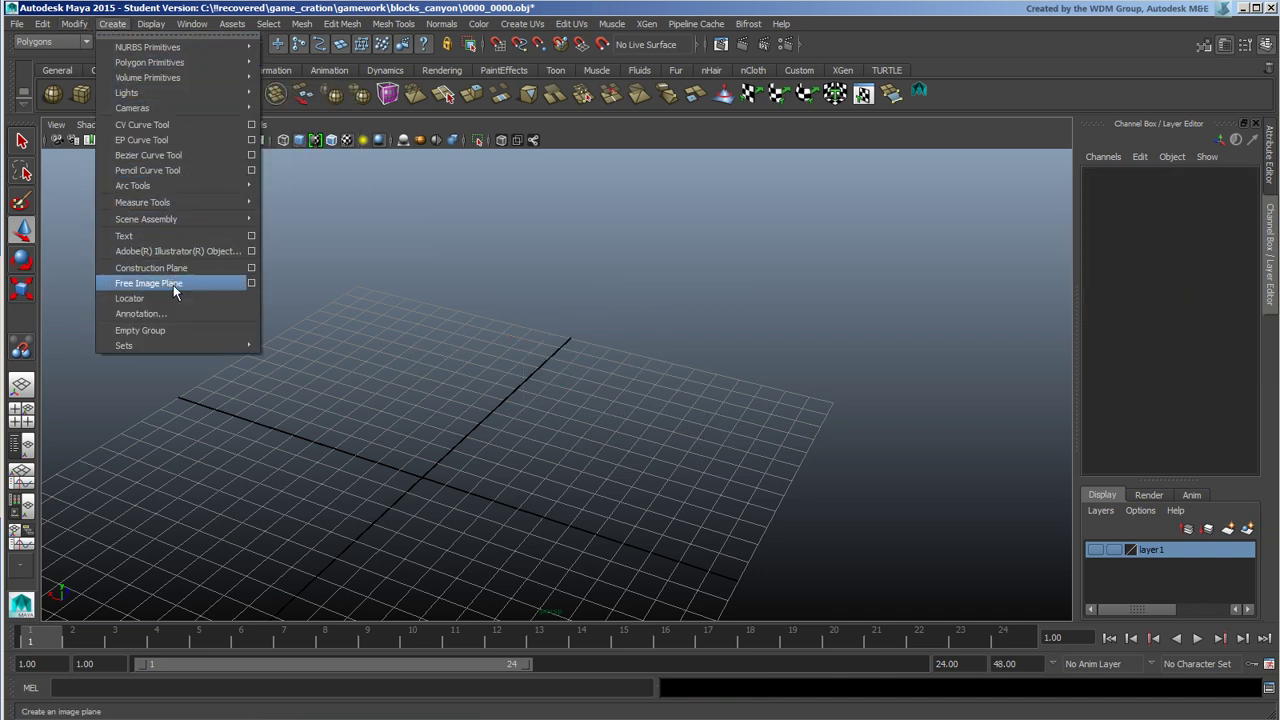
{"action": "left_click", "coordinate": [190, 124]}
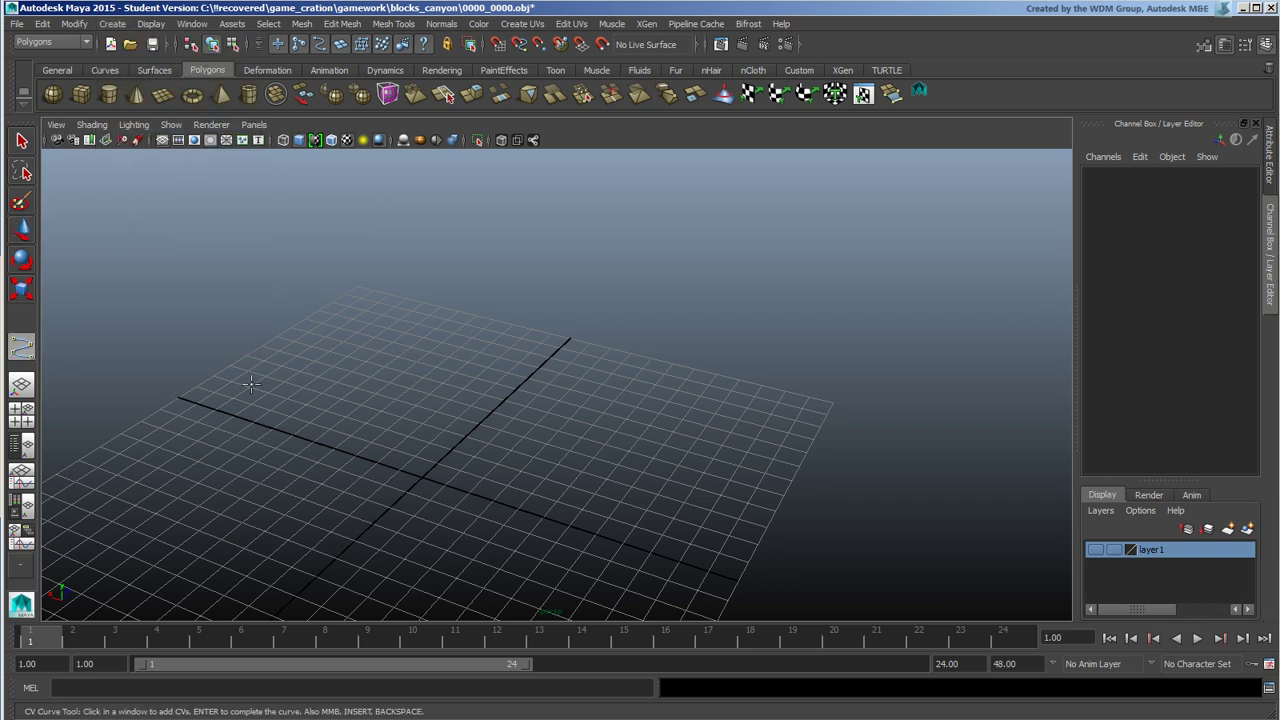
{"action": "left_click", "coordinate": [185, 516]}
{"action": "left_click", "coordinate": [221, 441]}
{"action": "left_click", "coordinate": [329, 440]}
{"action": "left_click", "coordinate": [384, 524]}
{"action": "left_click", "coordinate": [481, 546]}
{"action": "left_click", "coordinate": [620, 545]}
{"action": "left_click", "coordinate": [675, 425]}
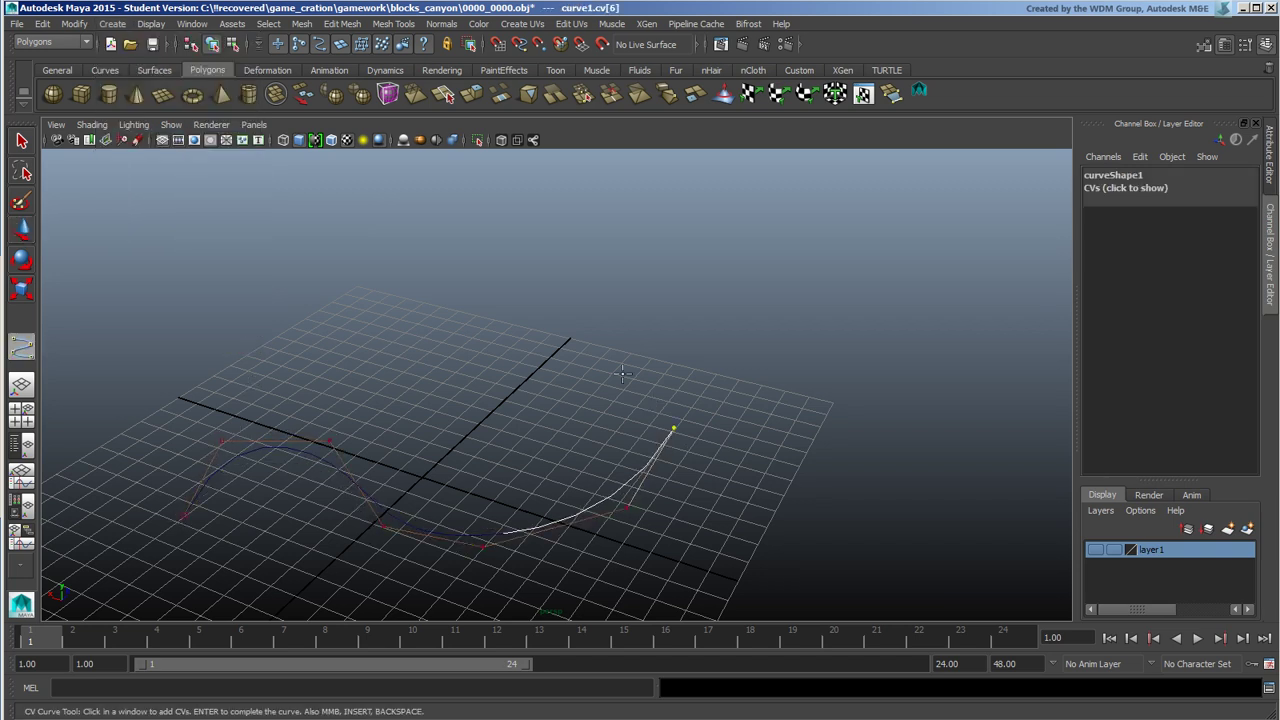
{"action": "left_click", "coordinate": [640, 345]}
{"action": "left_click", "coordinate": [462, 318]}
{"action": "left_click", "coordinate": [22, 228]}
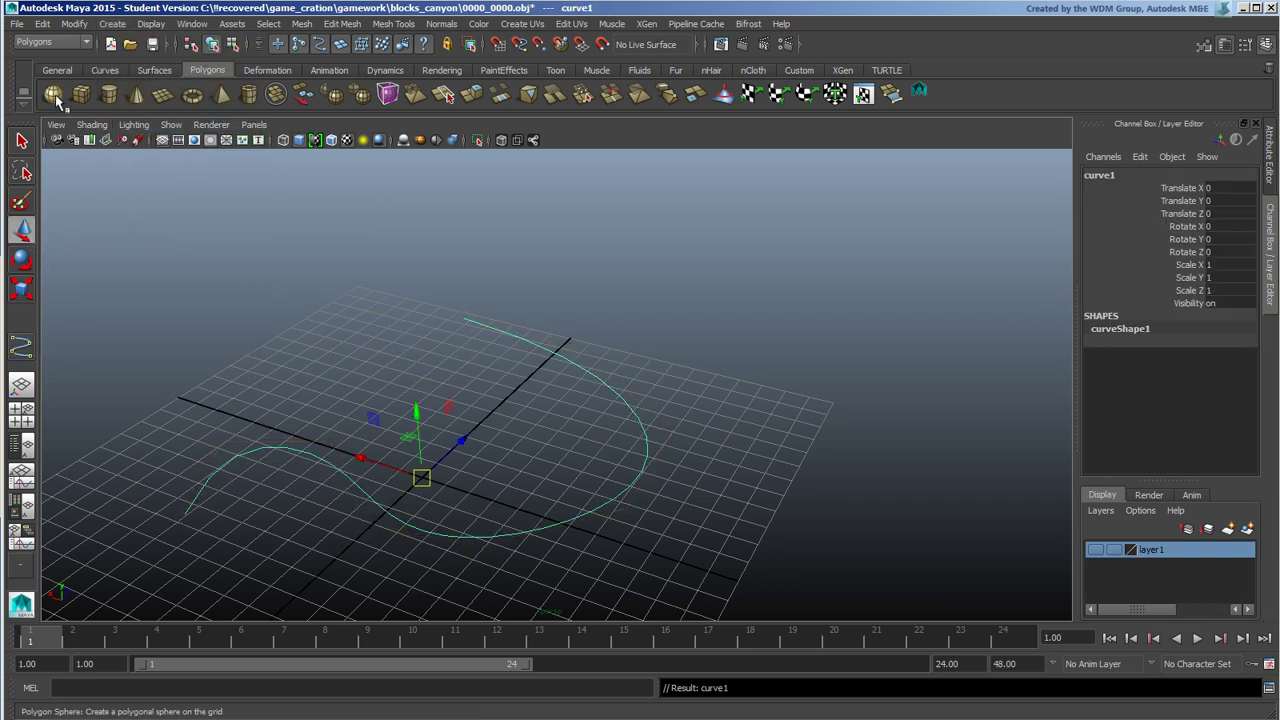
- Create several polygon spheres at the origin, using the Polygon Sphere options
{"action": "left_click", "coordinate": [52, 93]}
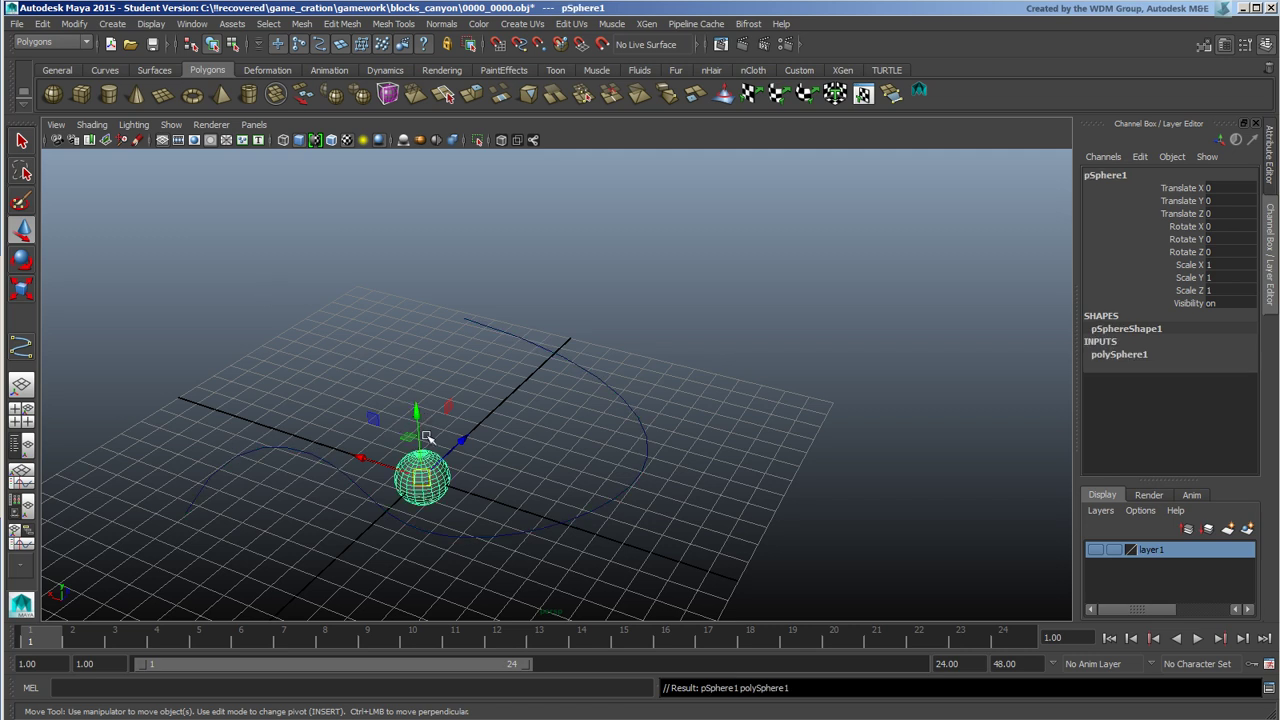
{"action": "double_click", "coordinate": [52, 93]}
{"action": "left_click", "coordinate": [52, 93]}
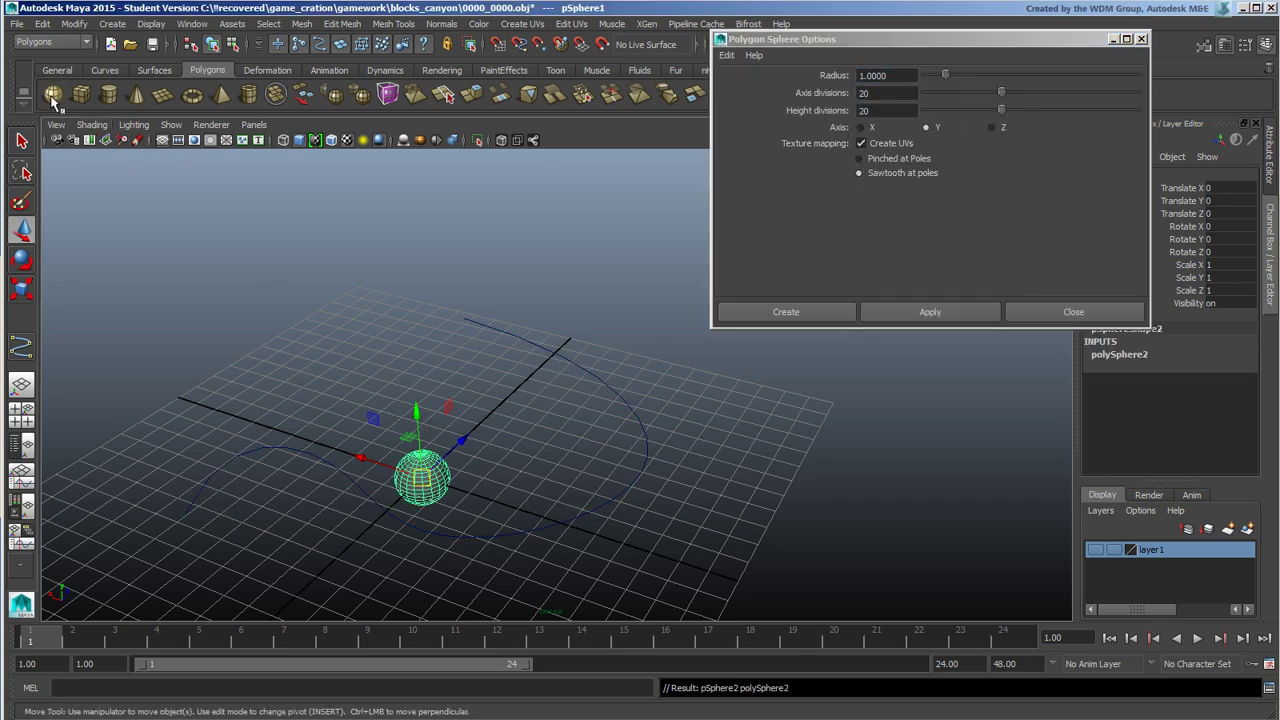
{"action": "left_click", "coordinate": [1141, 39]}
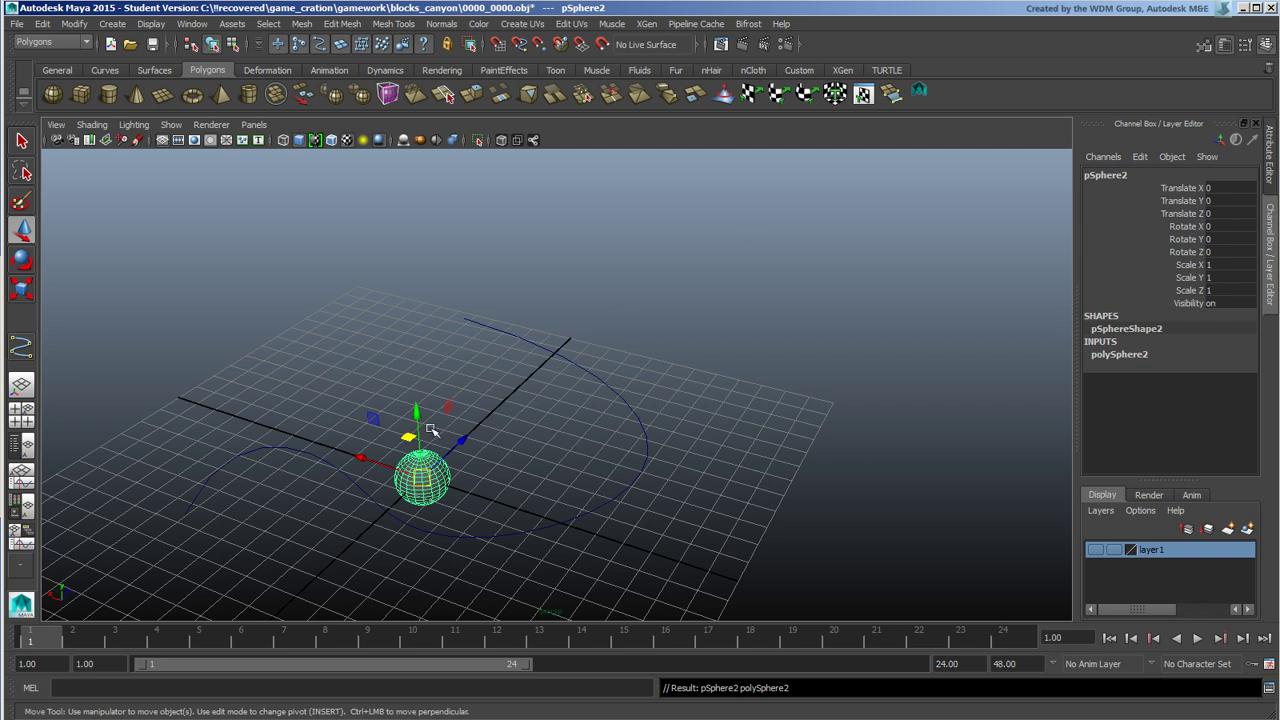
- Try Position Along Curve on the box-selected spheres, then undo it
{"action": "left_click", "coordinate": [390, 392]}
{"action": "left_click_drag", "start_coordinate": [383, 389], "coordinate": [585, 550]}
{"action": "left_click", "coordinate": [74, 23]}
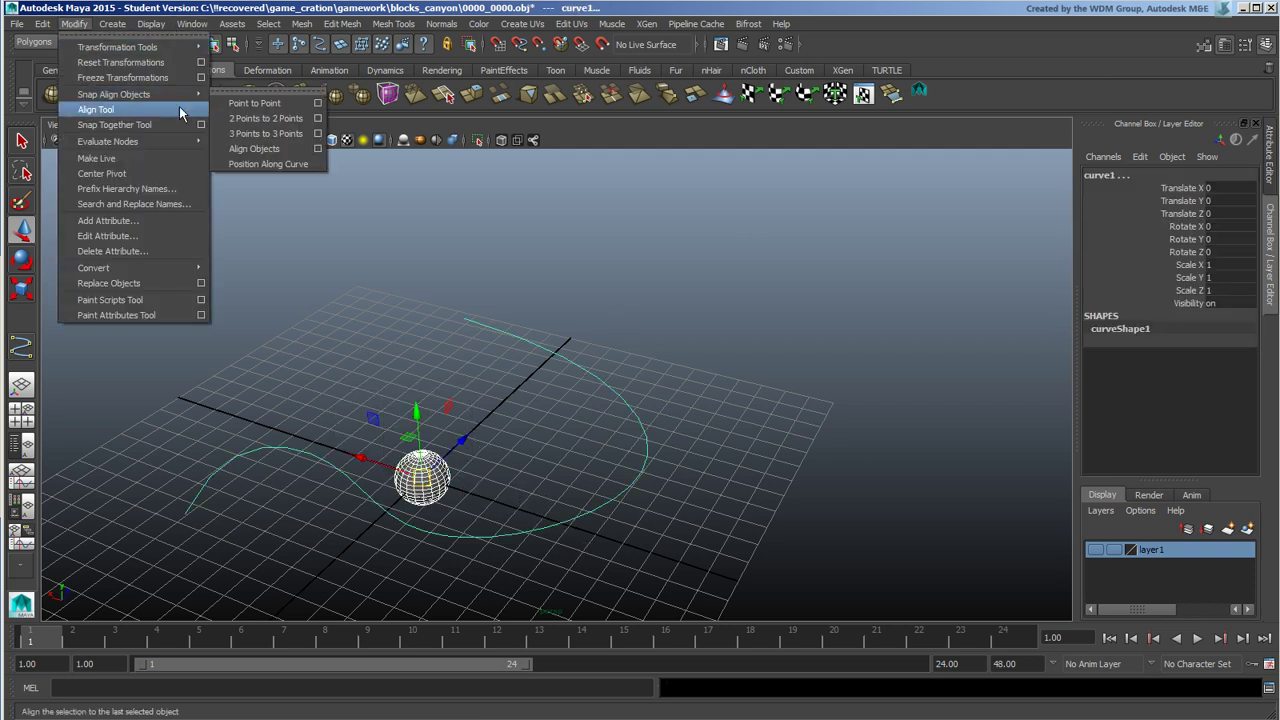
{"action": "mouse_move", "coordinate": [191, 93]}
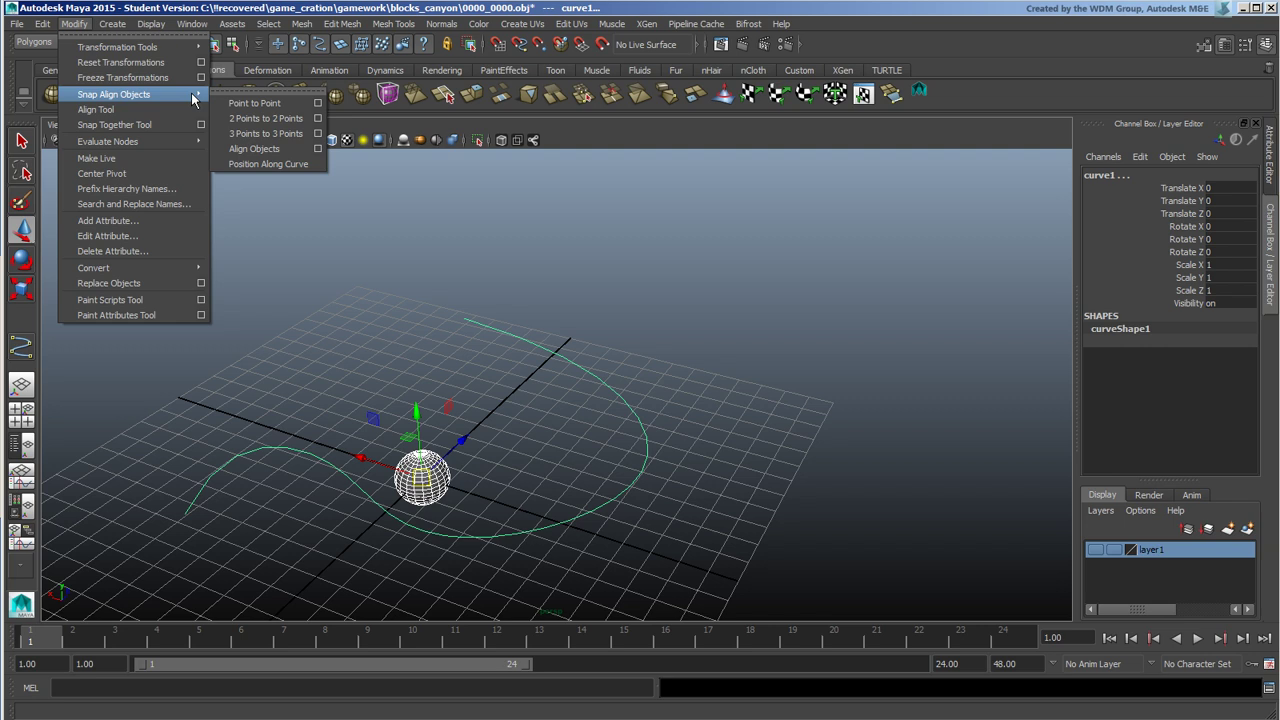
{"action": "left_click", "coordinate": [298, 166]}
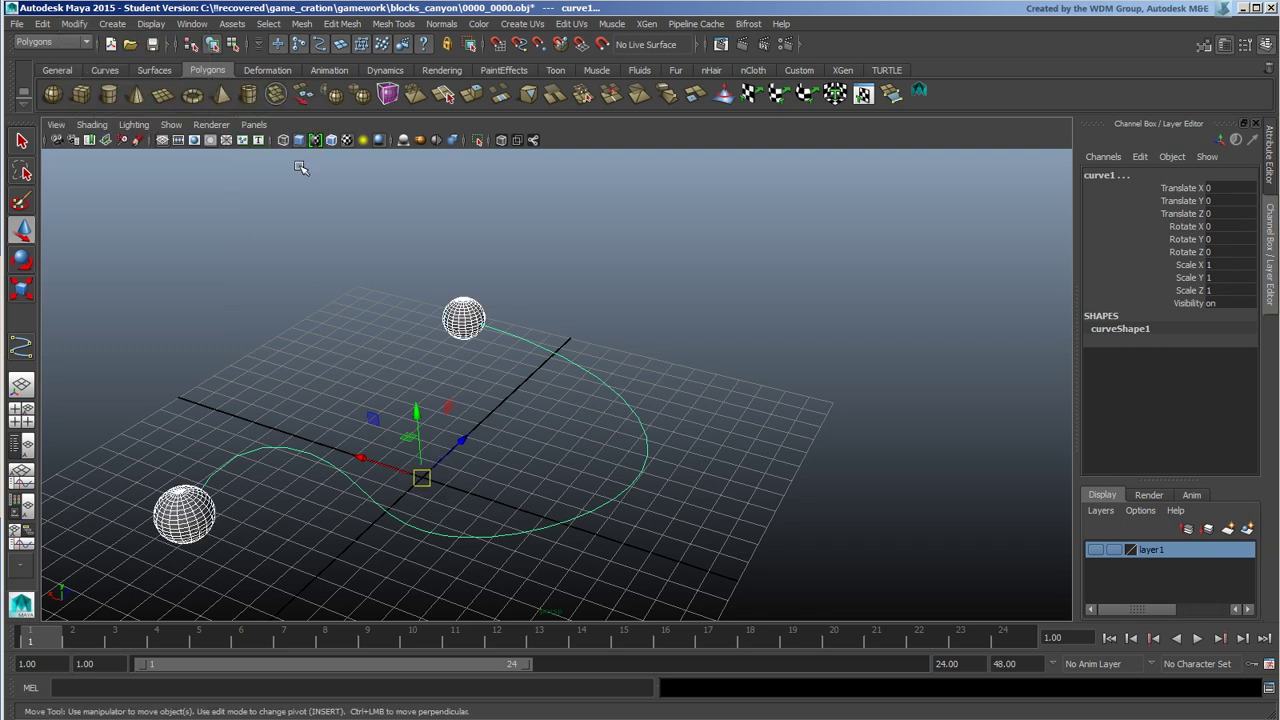
{"action": "left_click", "coordinate": [334, 280]}
{"action": "key", "text": "ctrl+z"}
{"action": "key", "text": "ctrl+z"}
- Add another sphere and spread all five spheres evenly along the curve with Position Along Curve
{"action": "left_click", "coordinate": [56, 100]}
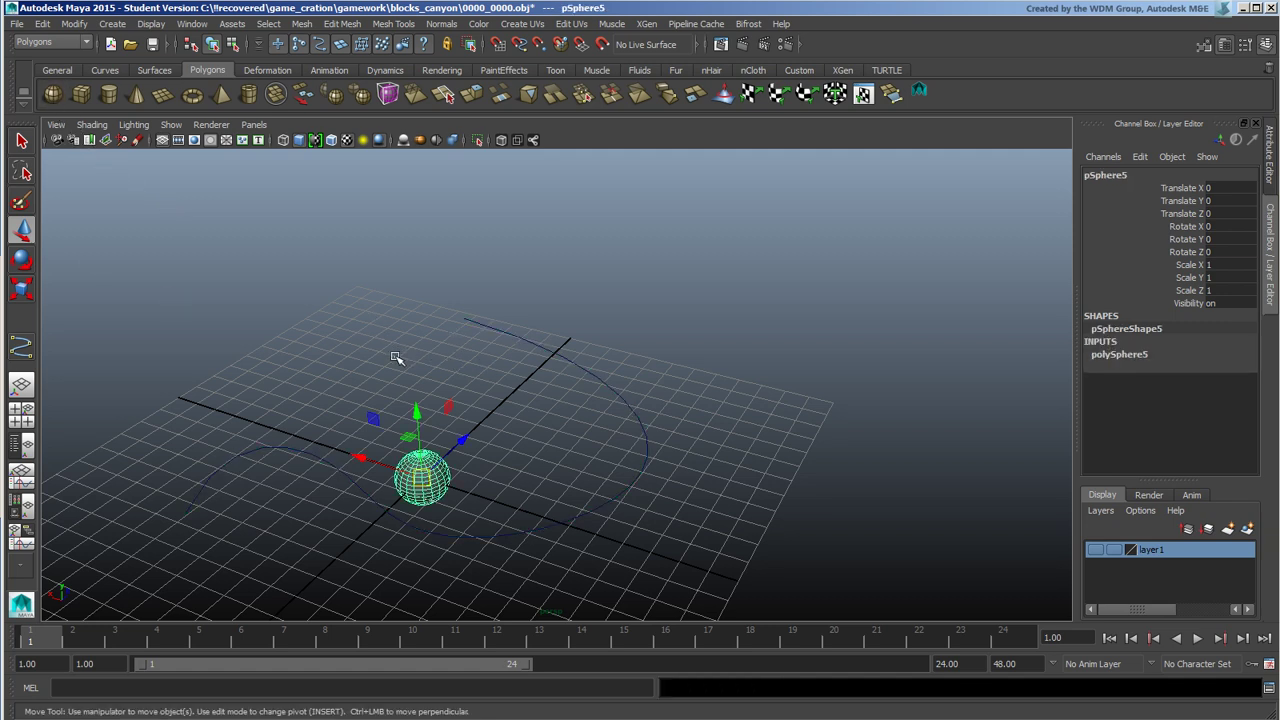
{"action": "left_click_drag", "start_coordinate": [390, 397], "coordinate": [472, 497]}
{"action": "left_click", "coordinate": [556, 529], "text": "shift"}
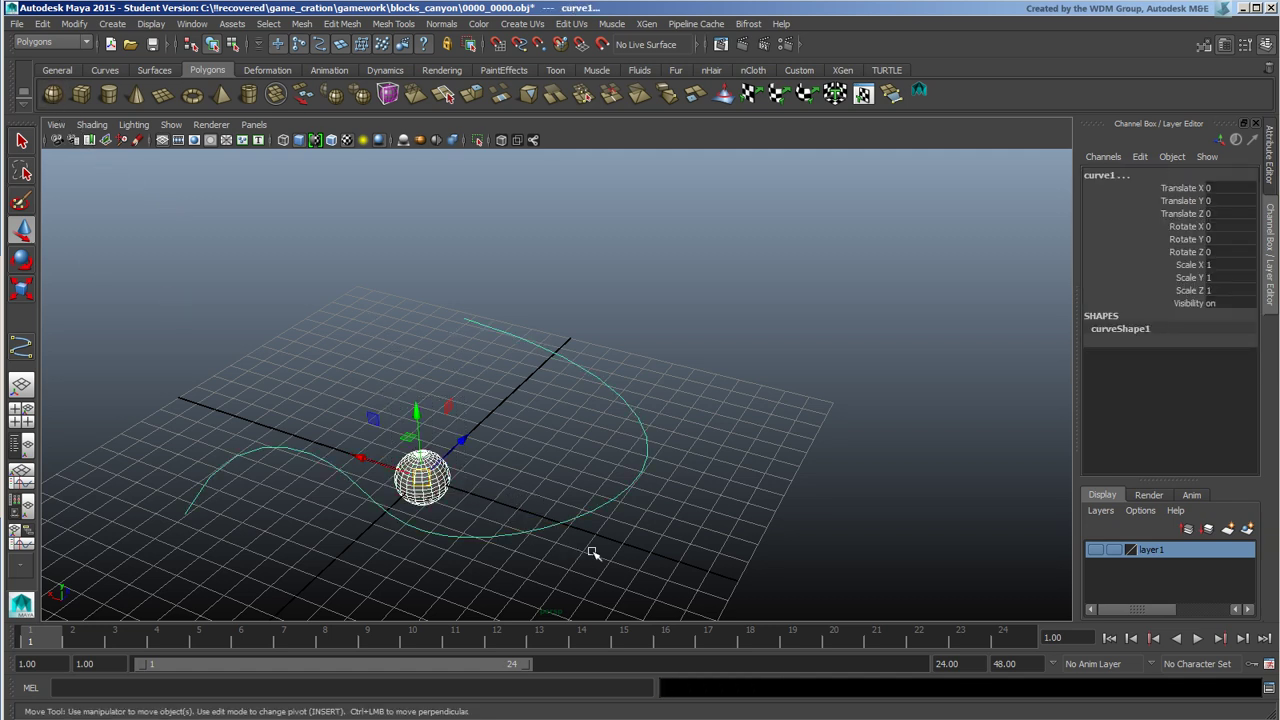
{"action": "left_click", "coordinate": [74, 23]}
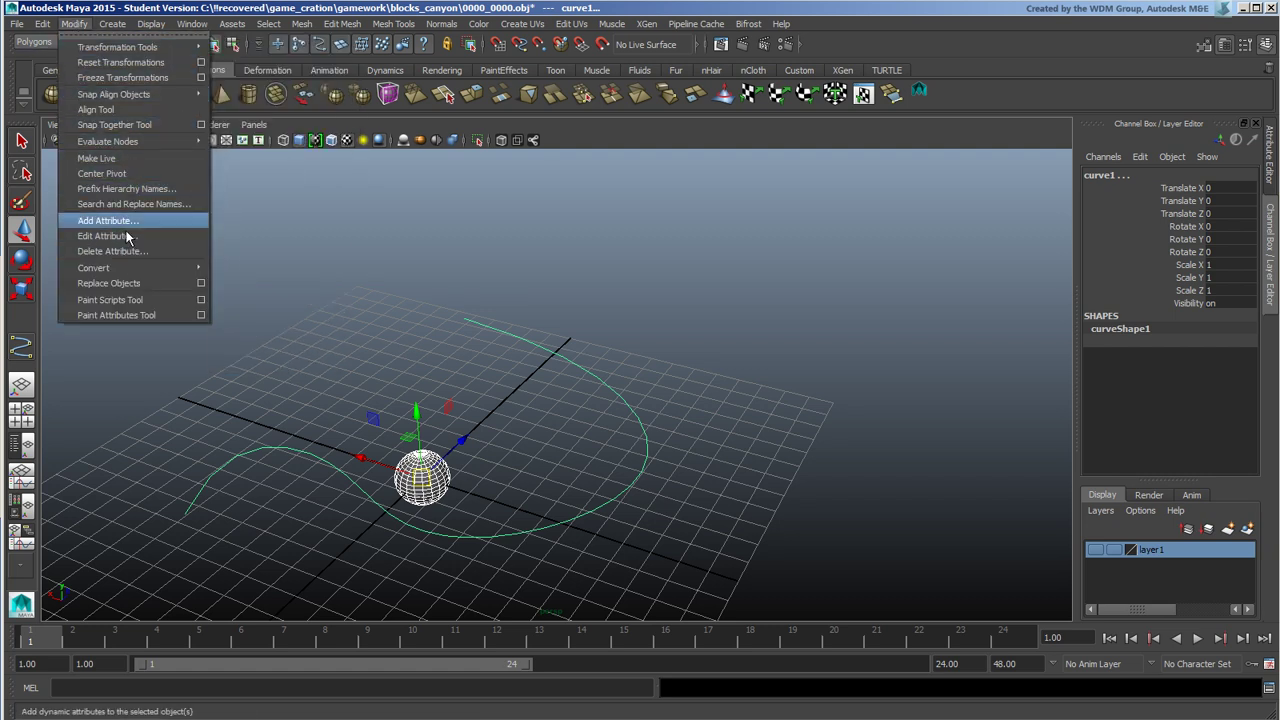
{"action": "mouse_move", "coordinate": [148, 97]}
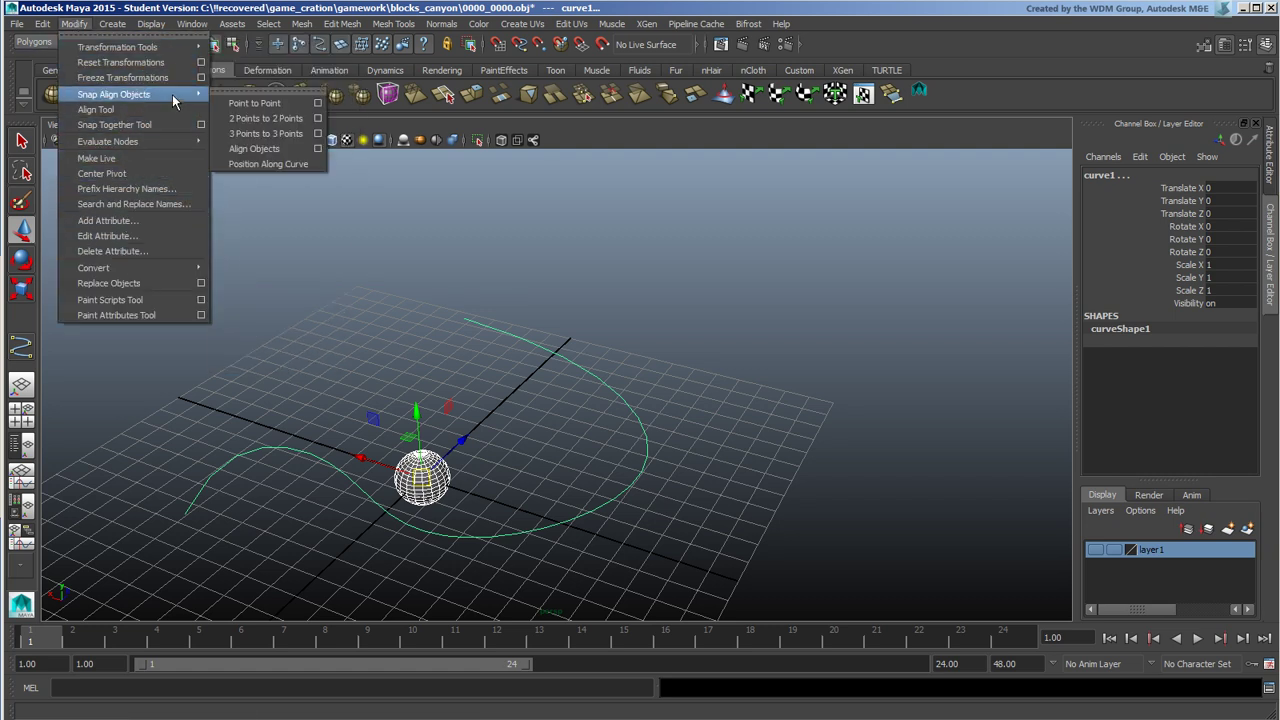
{"action": "left_click", "coordinate": [288, 164]}
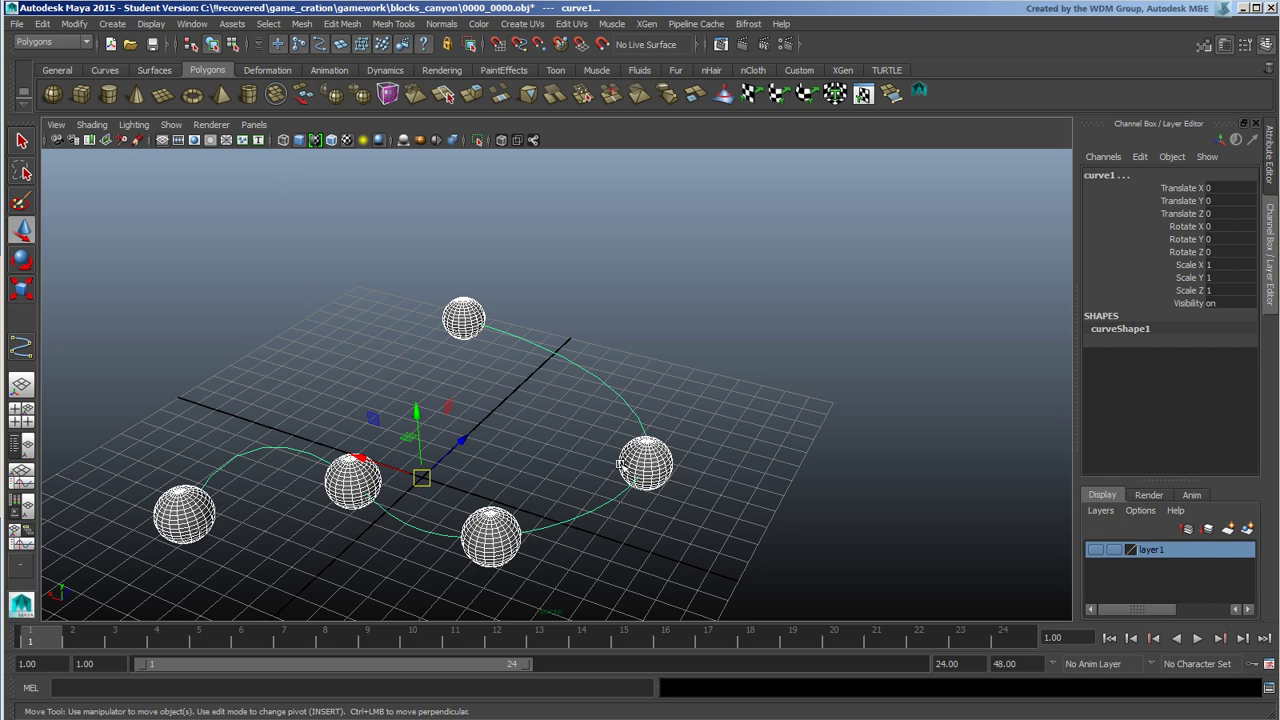
{"action": "left_click_drag", "start_coordinate": [575, 395], "coordinate": [410, 280], "text": "alt"}
{"action": "middle_click_drag", "start_coordinate": [410, 280], "coordinate": [395, 342], "text": "alt"}
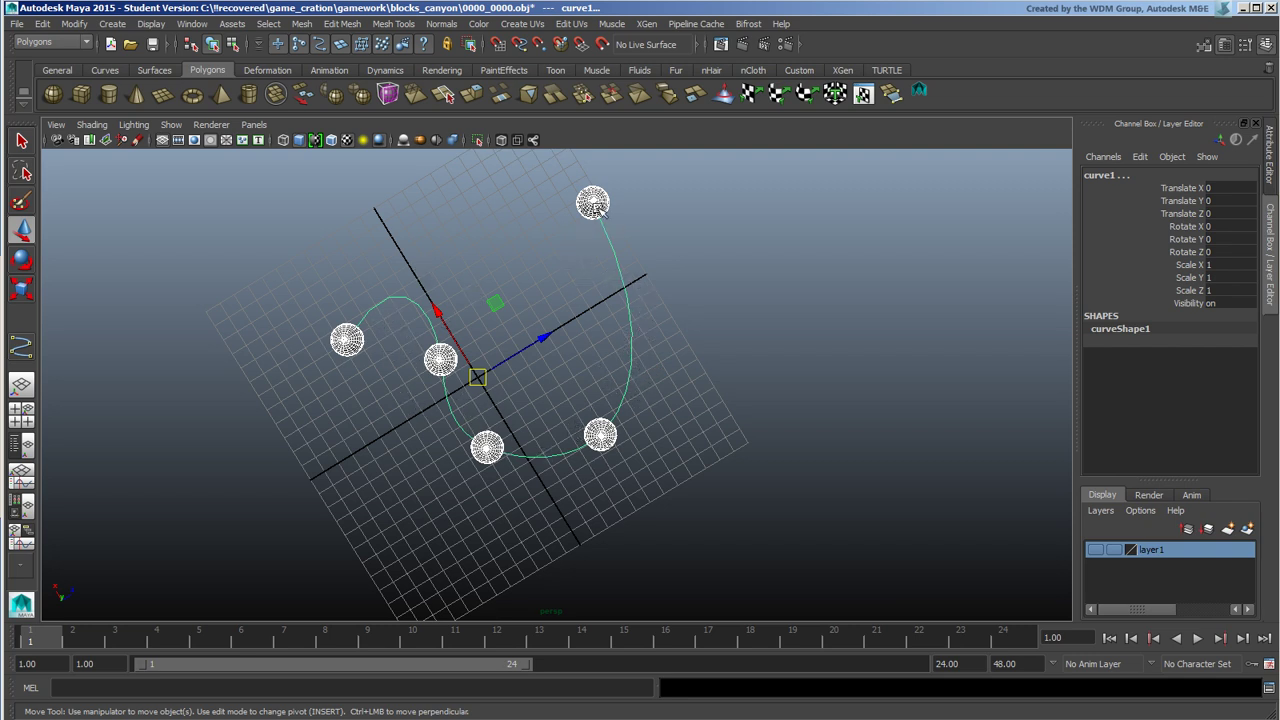
{"action": "left_click_drag", "start_coordinate": [659, 396], "coordinate": [557, 391], "text": "alt"}
{"action": "right_click_drag", "start_coordinate": [557, 391], "coordinate": [620, 410], "text": "alt"}
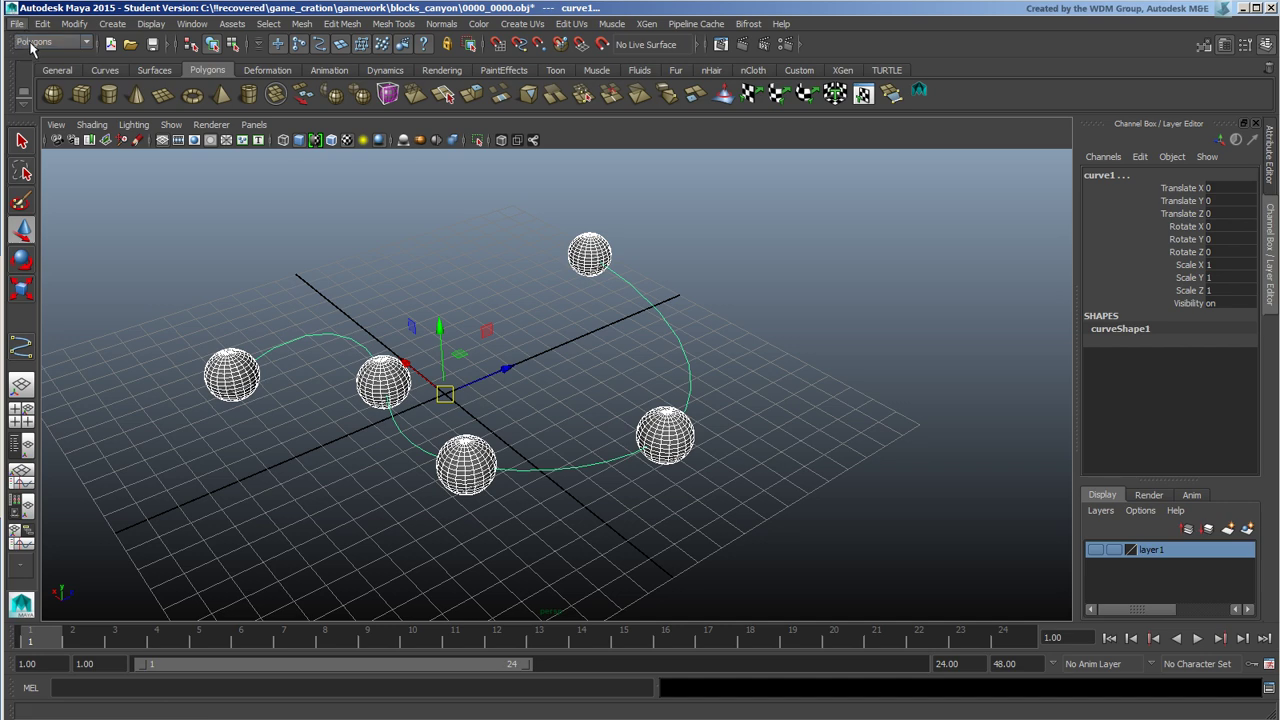
- Start a new scene without saving and add a cube moved to Y 6.669, Z -8.157
{"action": "left_click", "coordinate": [17, 23]}
{"action": "left_click", "coordinate": [38, 43]}
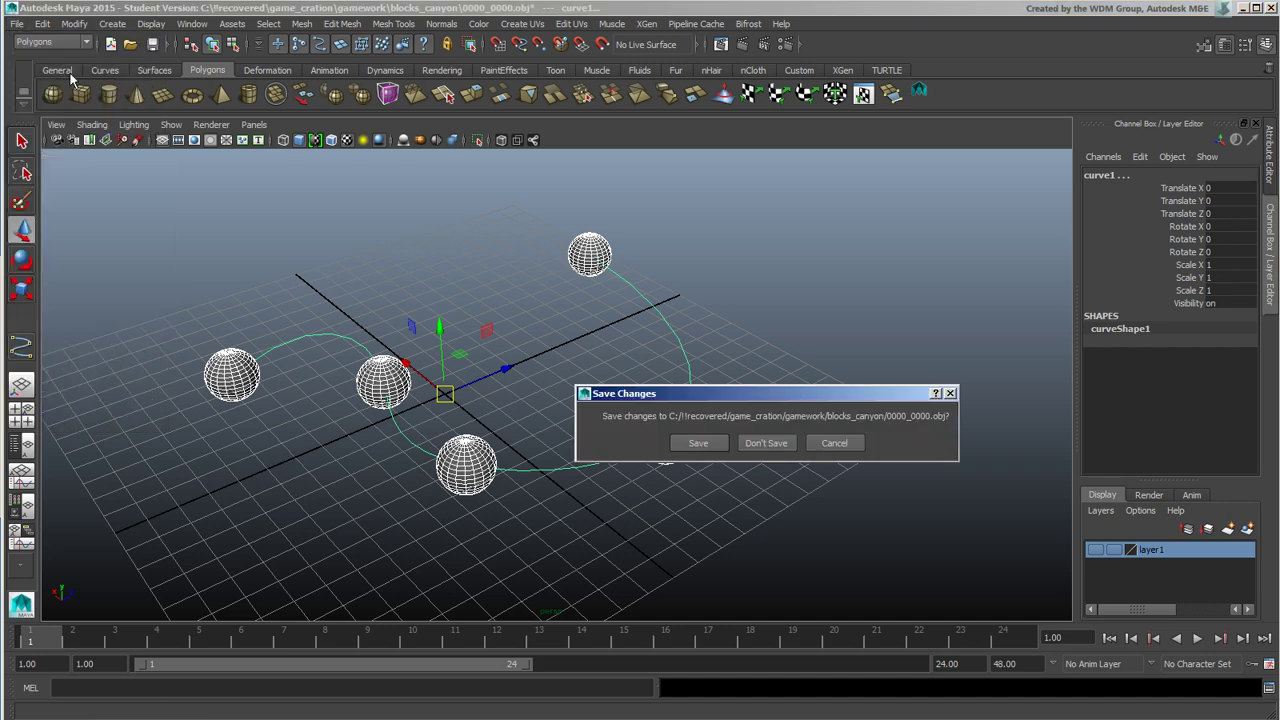
{"action": "left_click", "coordinate": [766, 443]}
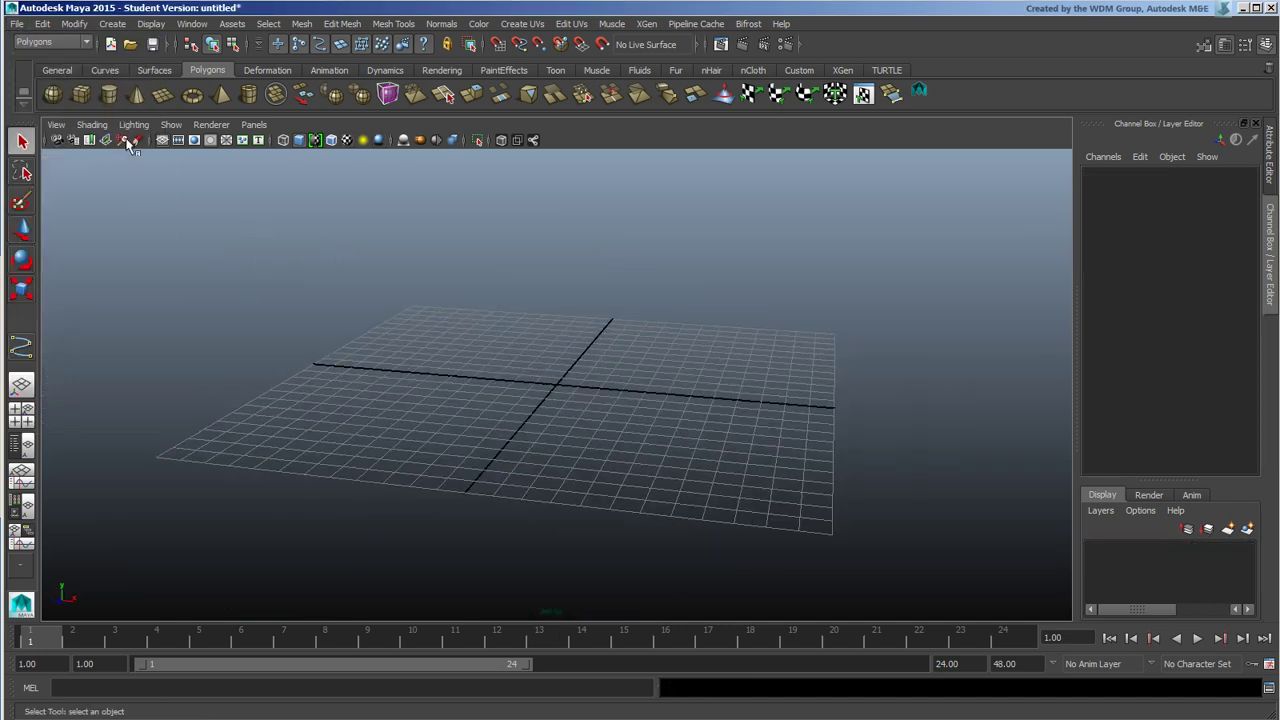
{"action": "left_click", "coordinate": [81, 94]}
{"action": "left_click", "coordinate": [23, 229]}
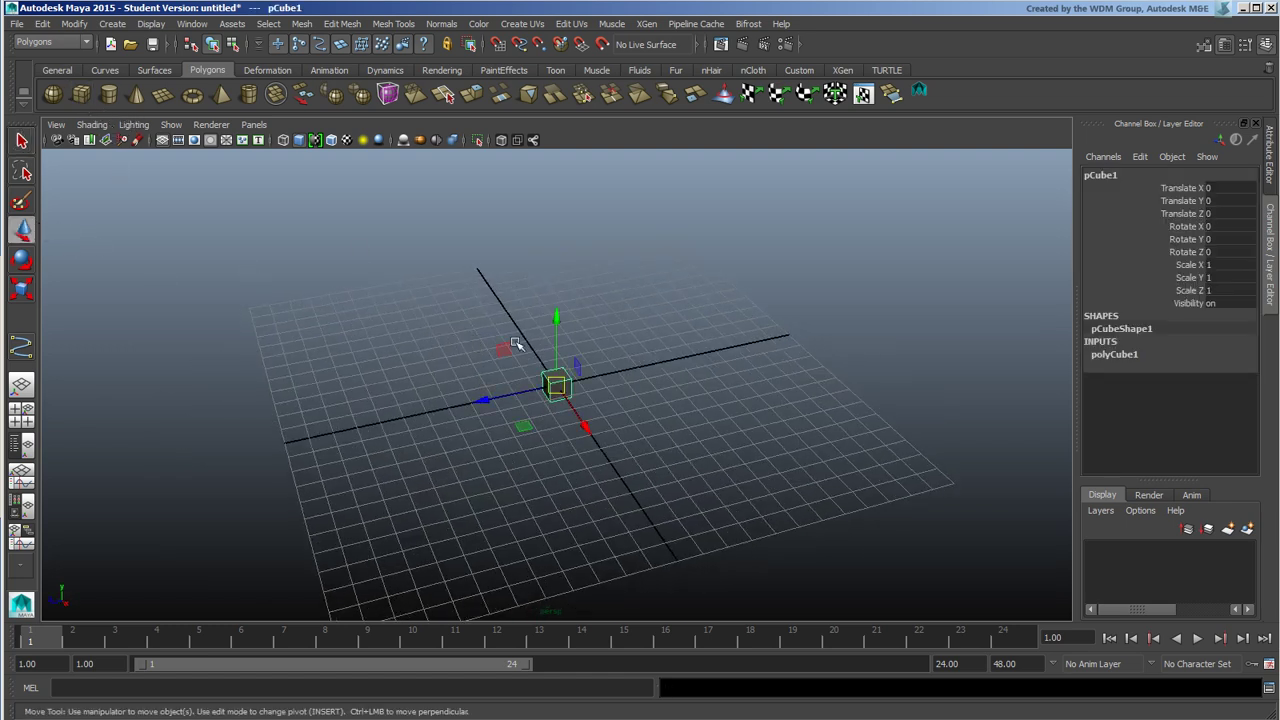
{"action": "left_click_drag", "start_coordinate": [490, 398], "coordinate": [652, 365]}
{"action": "left_click_drag", "start_coordinate": [727, 311], "coordinate": [727, 181]}
- Free-rotate the cube to -11.934, 51.024, 19.916 and reframe the view
{"action": "left_click", "coordinate": [22, 259]}
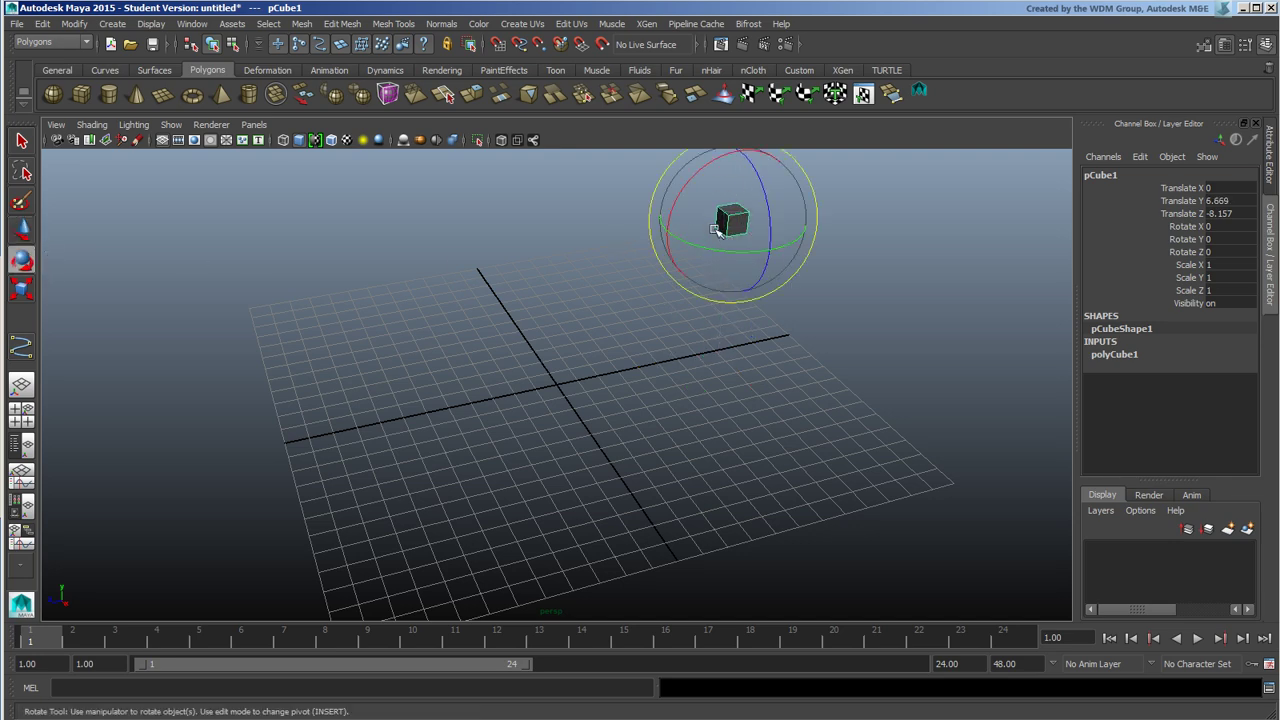
{"action": "left_click_drag", "start_coordinate": [714, 229], "coordinate": [786, 194]}
{"action": "middle_click_drag", "start_coordinate": [371, 308], "coordinate": [527, 296], "text": "alt"}
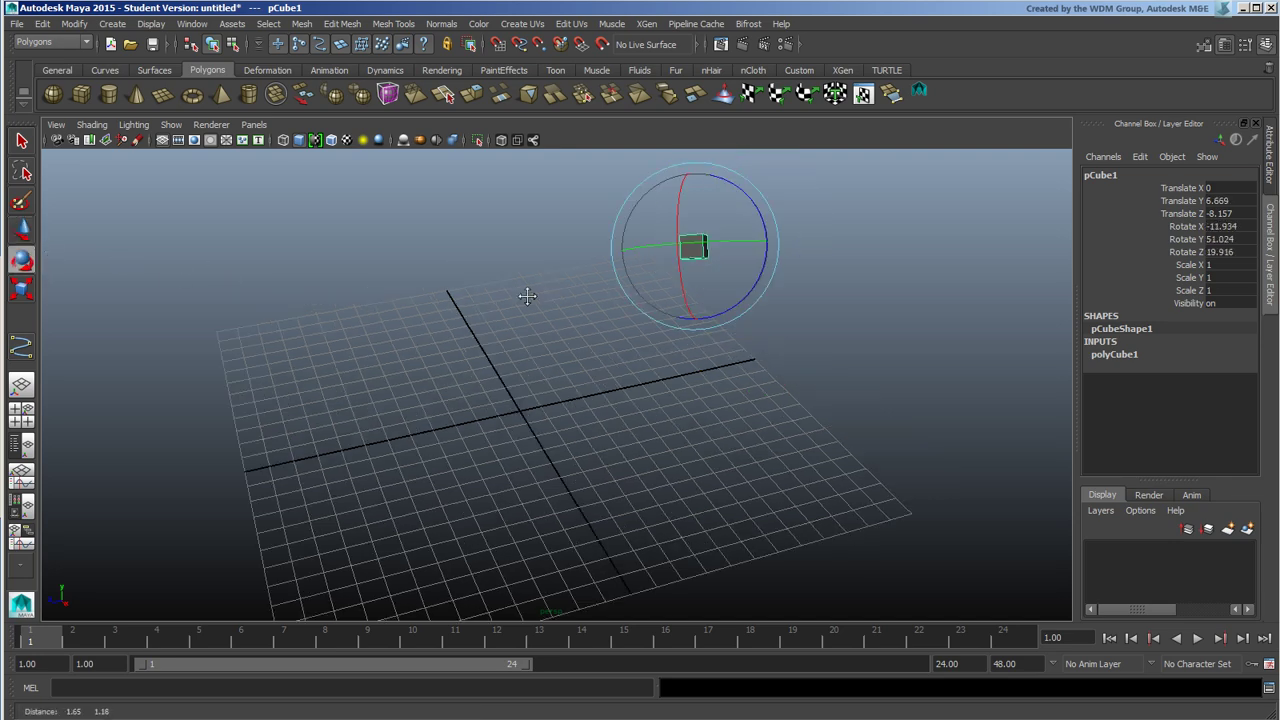
{"action": "left_click_drag", "start_coordinate": [527, 296], "coordinate": [434, 384], "text": "alt"}
{"action": "left_click", "coordinate": [135, 93]}
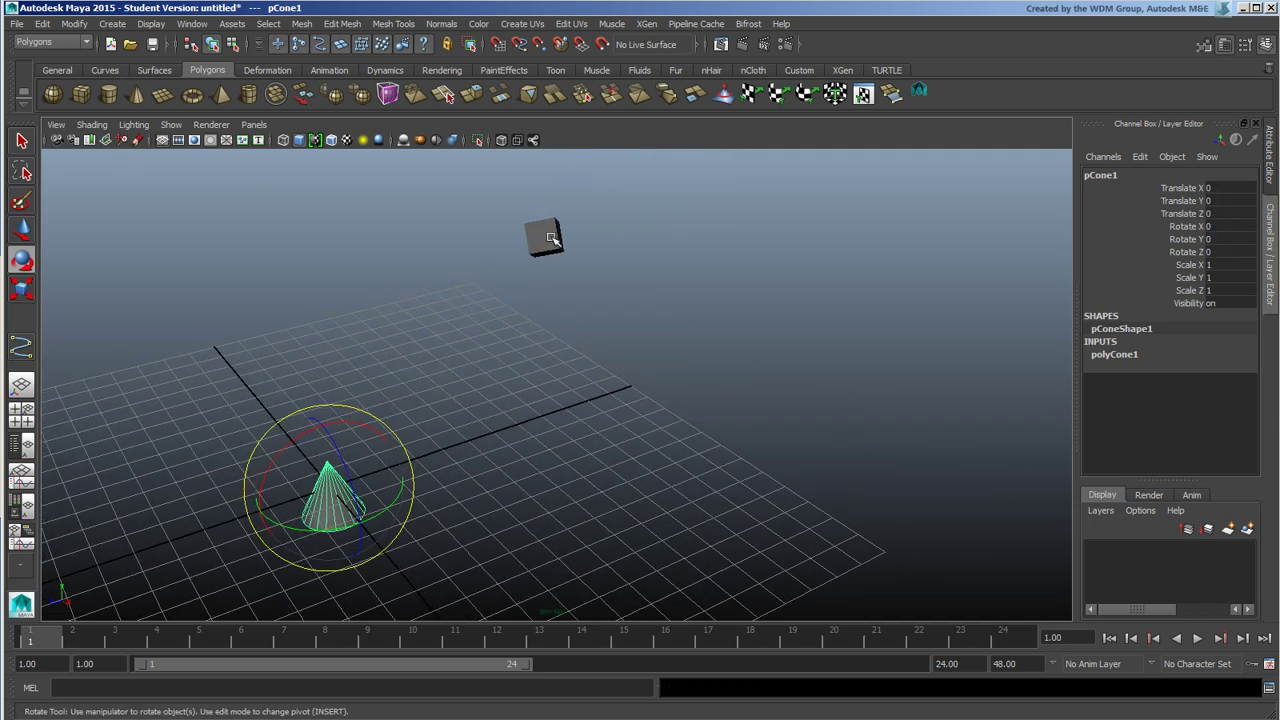
{"action": "left_click_drag", "start_coordinate": [520, 373], "coordinate": [567, 361], "text": "alt"}
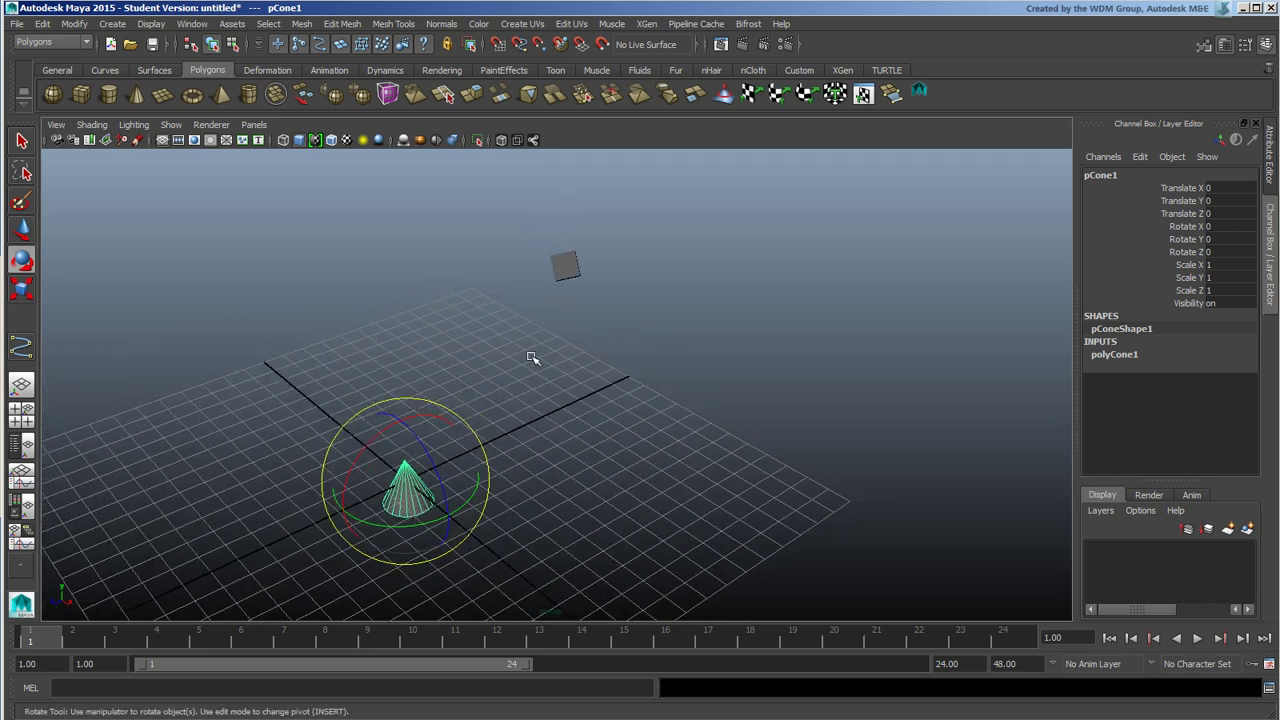
{"action": "left_click_drag", "start_coordinate": [563, 427], "coordinate": [608, 413], "text": "alt"}
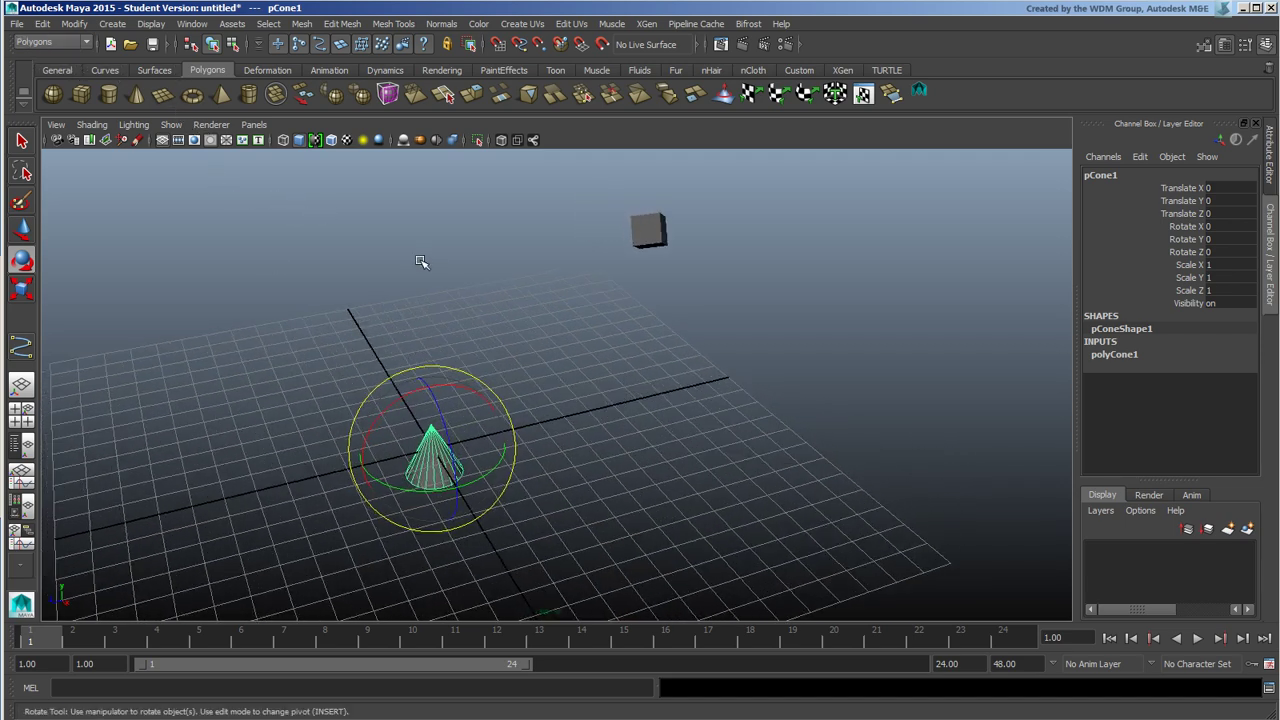
{"action": "middle_click_drag", "start_coordinate": [711, 289], "coordinate": [659, 325], "text": "alt"}
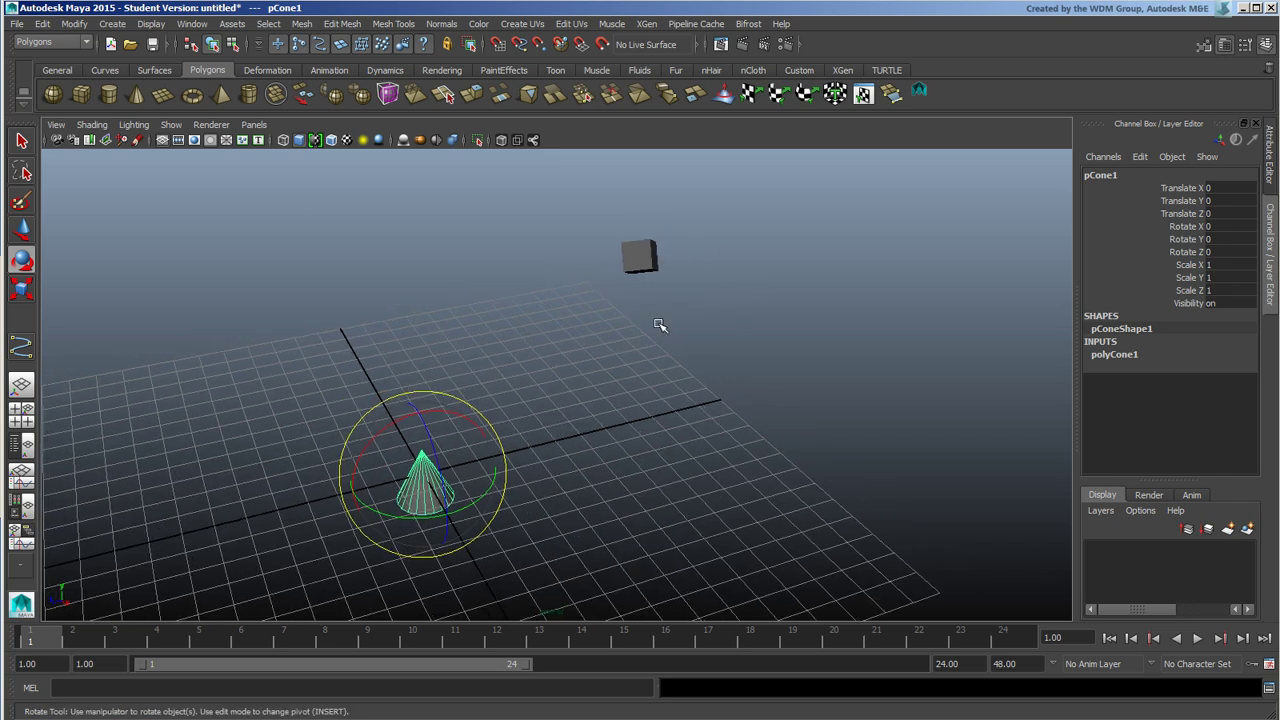
{"action": "left_click", "coordinate": [634, 270]}
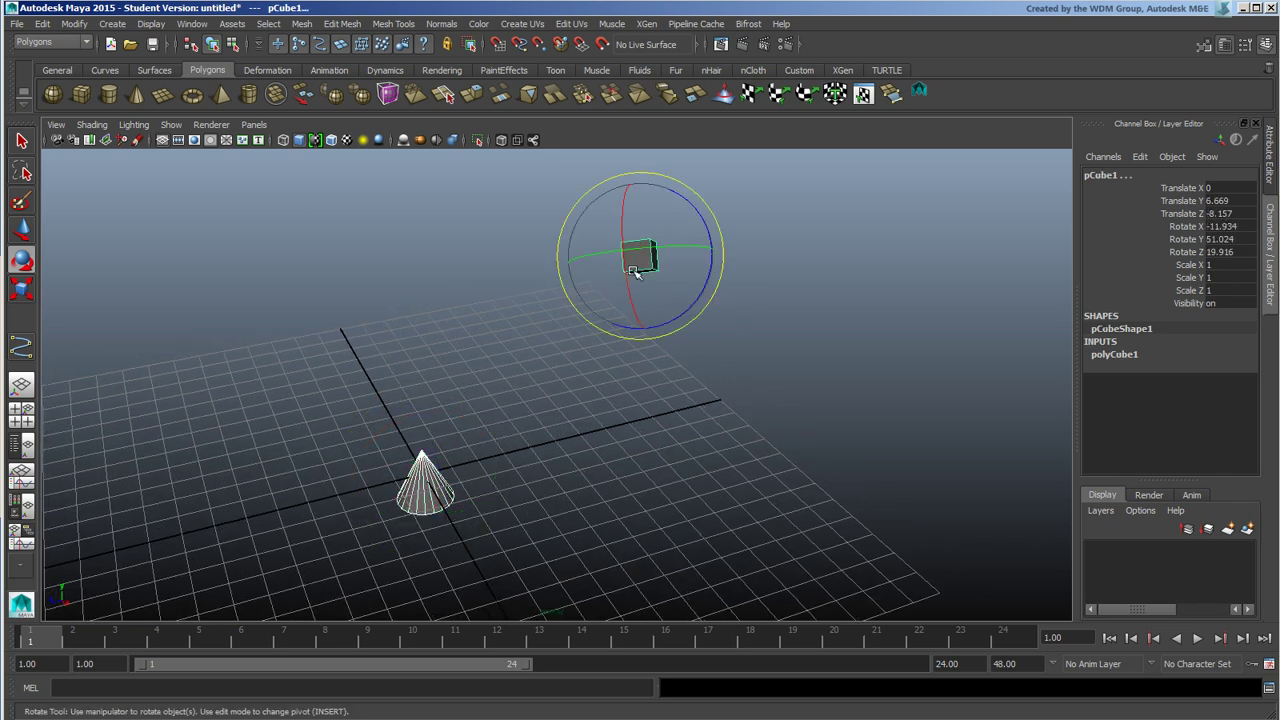
{"action": "key", "text": "Right"}
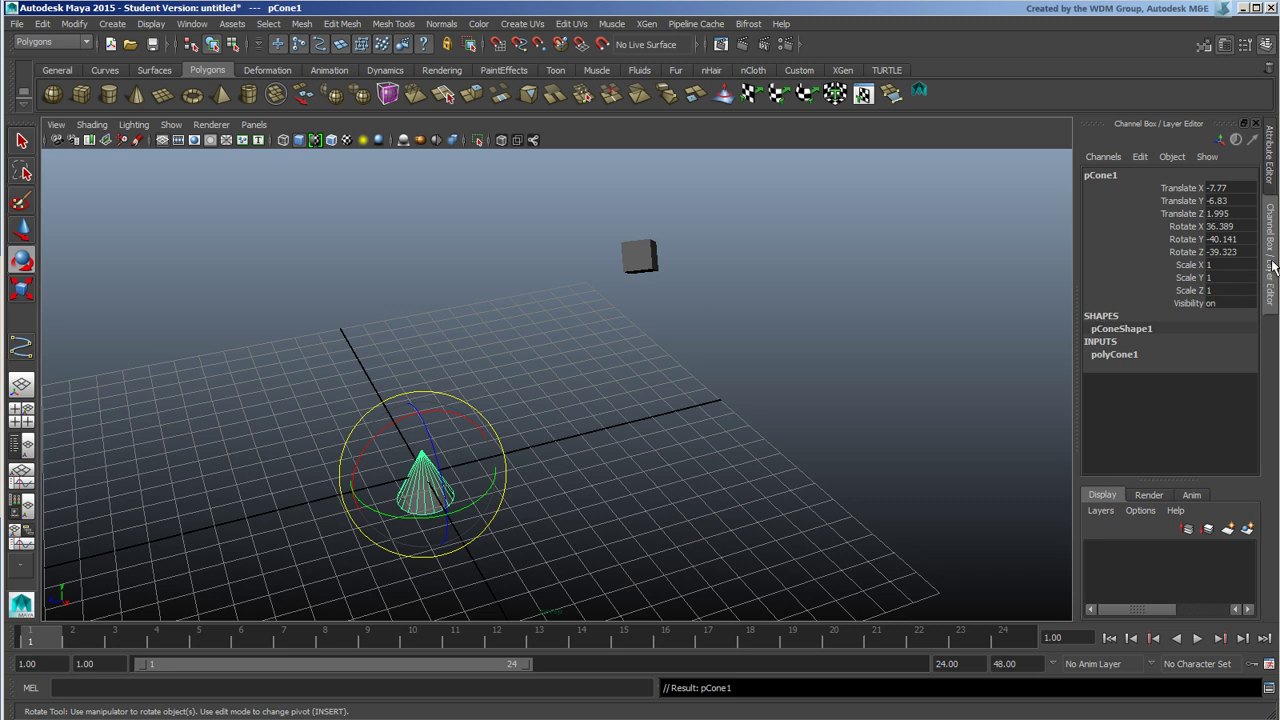
{"action": "left_click_drag", "start_coordinate": [1232, 232], "coordinate": [1240, 254]}
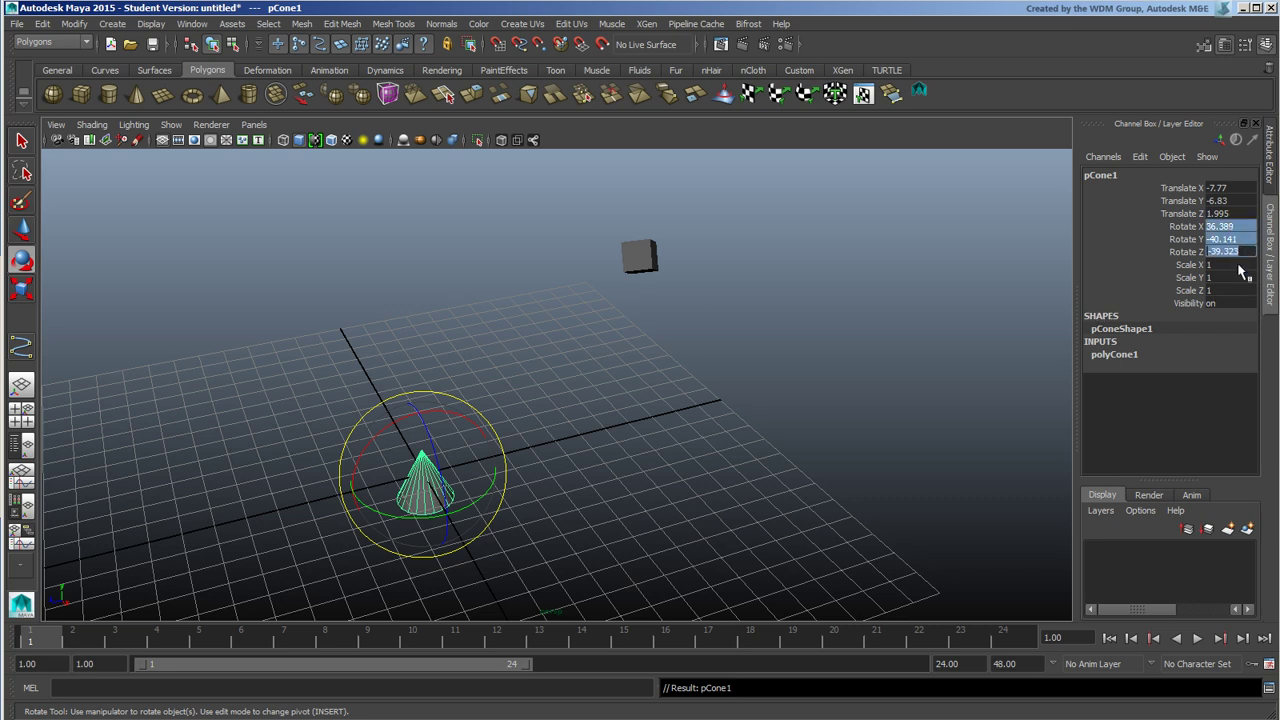
{"action": "type", "text": "0"}
{"action": "key", "text": "Return"}
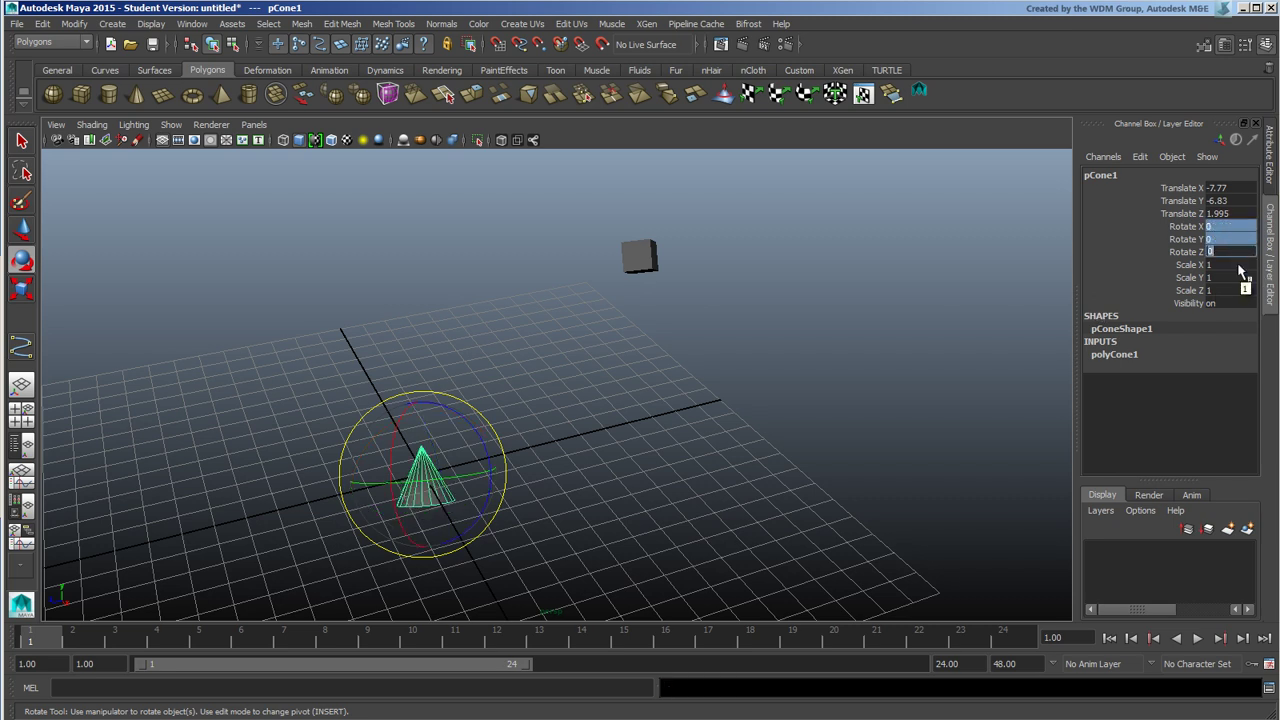
{"action": "left_click_drag", "start_coordinate": [1232, 188], "coordinate": [1238, 216]}
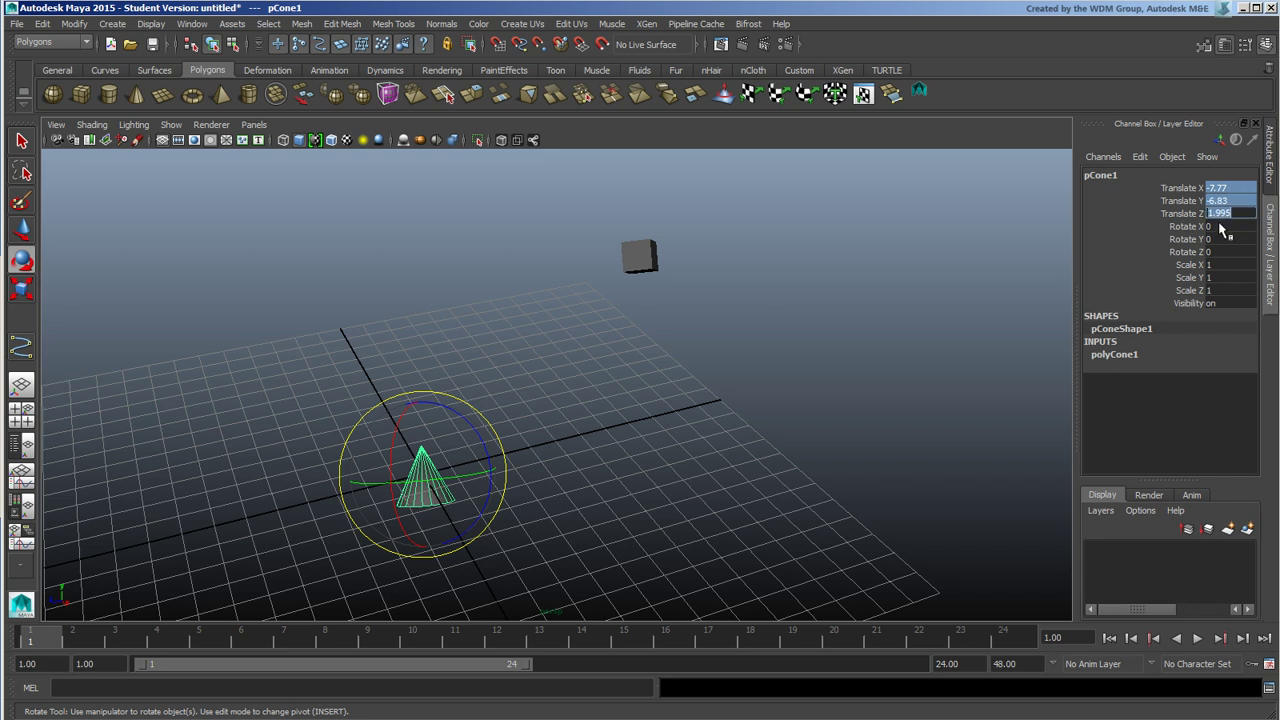
{"action": "type", "text": "0"}
{"action": "key", "text": "Return"}
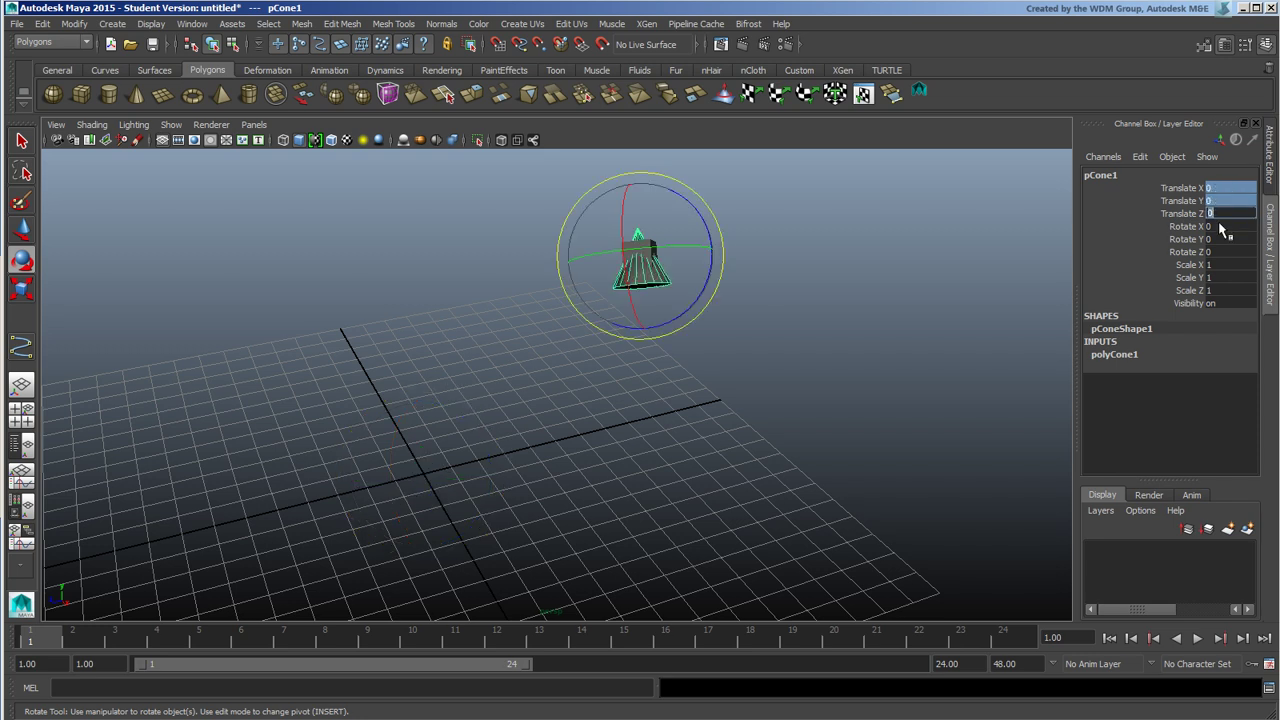
{"action": "key", "text": "ctrl+z"}
{"action": "key", "text": "ctrl+z"}
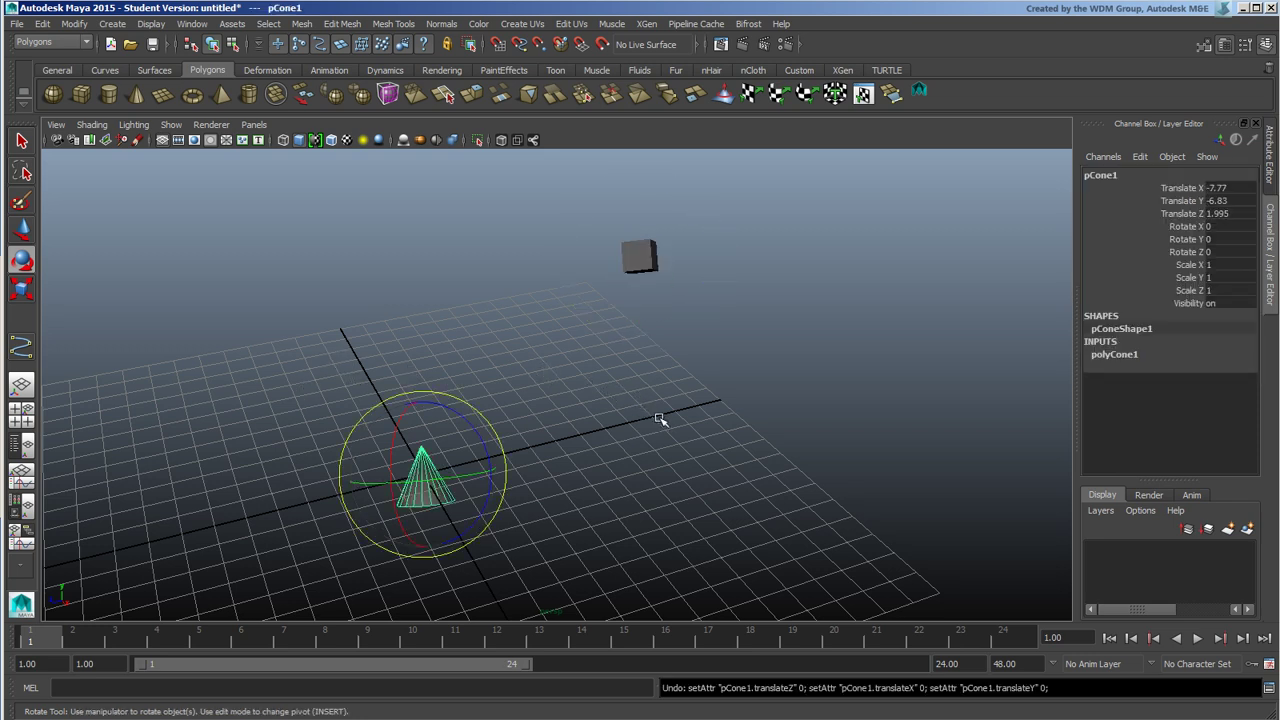
{"action": "left_click_drag", "start_coordinate": [1230, 188], "coordinate": [1240, 252]}
{"action": "type", "text": "0"}
{"action": "key", "text": "Return"}
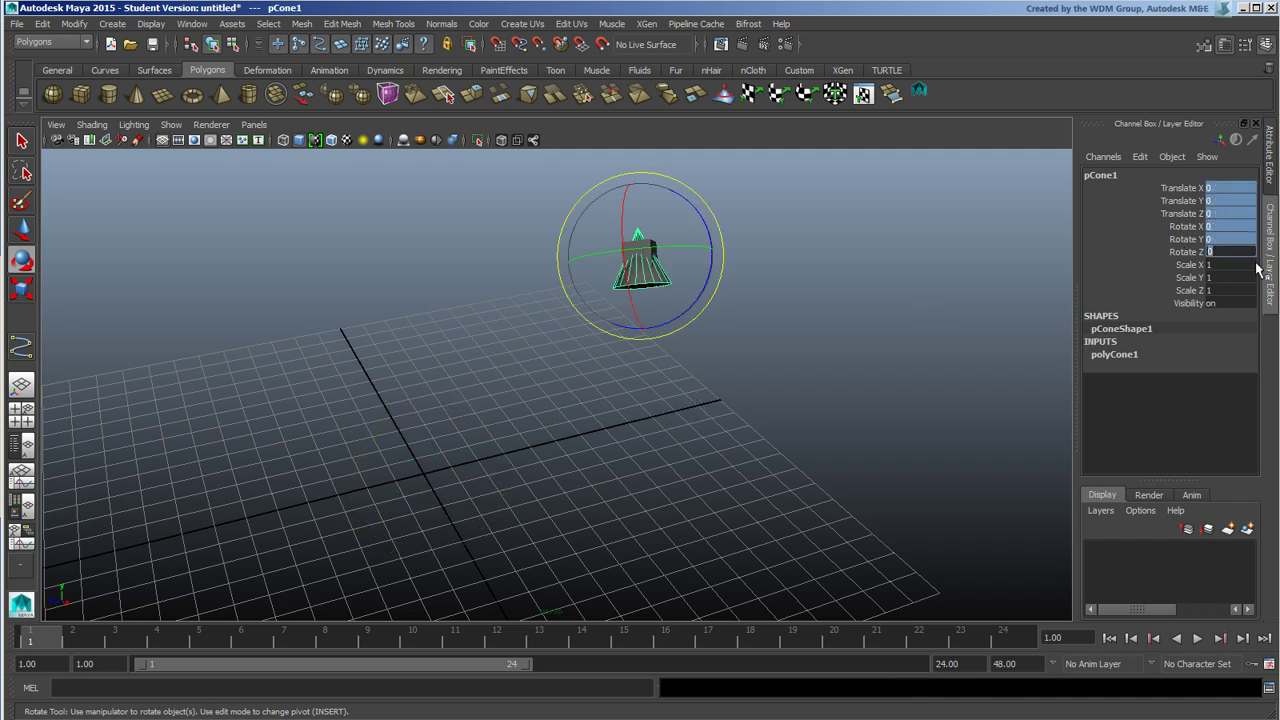
{"action": "left_click", "coordinate": [730, 362]}
{"action": "left_click", "coordinate": [665, 298]}
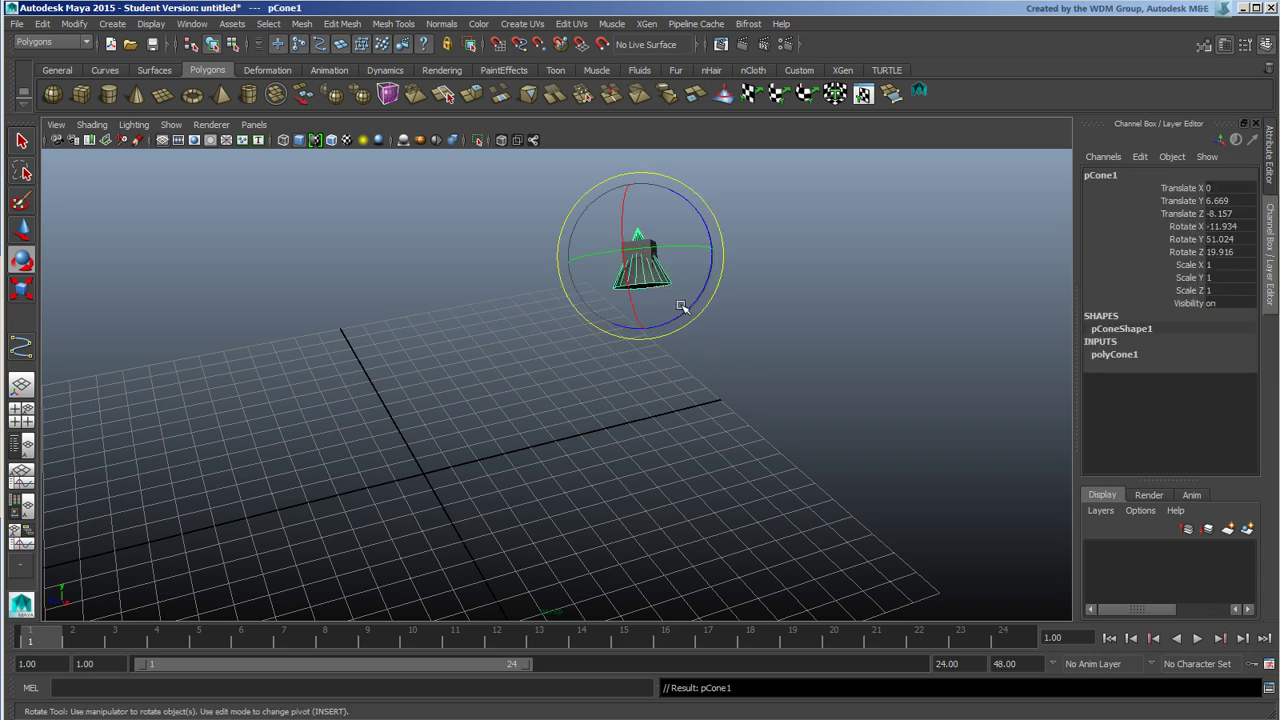
{"action": "left_click", "coordinate": [22, 229]}
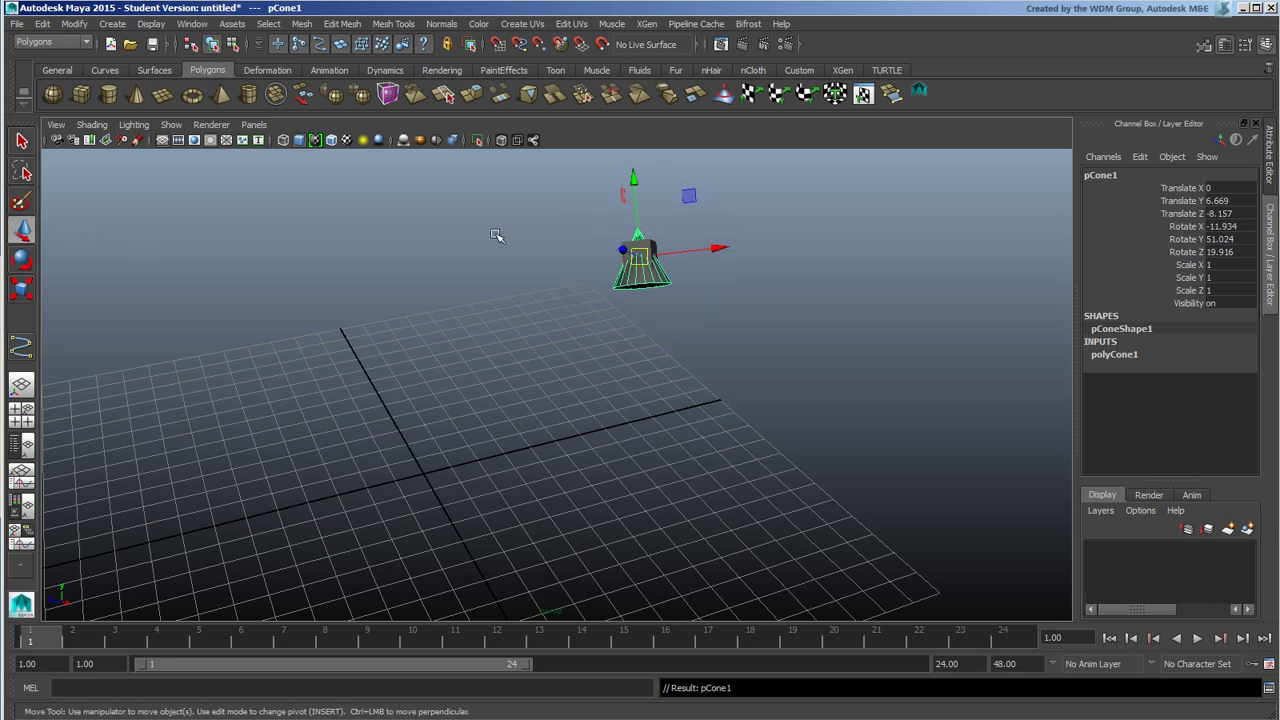
{"action": "left_click_drag", "start_coordinate": [750, 258], "coordinate": [700, 334]}
{"action": "left_click", "coordinate": [700, 334]}
{"action": "left_click", "coordinate": [627, 311]}
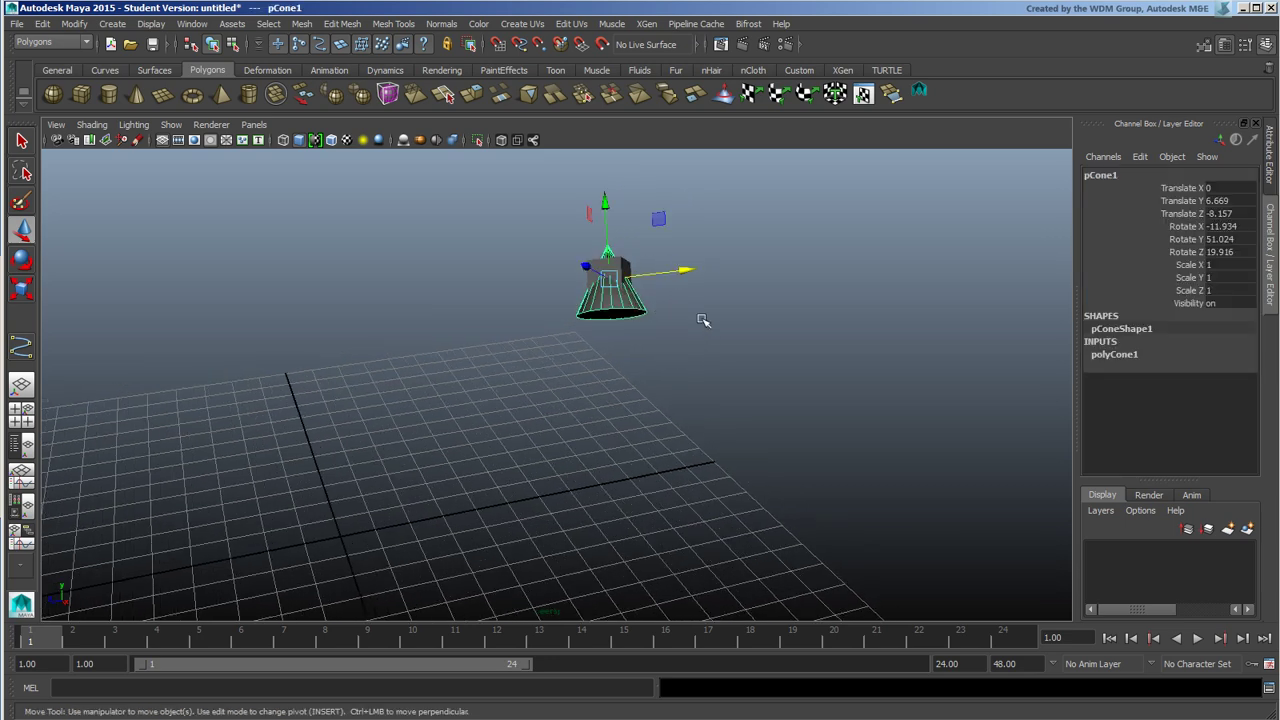
{"action": "key", "text": "Delete"}
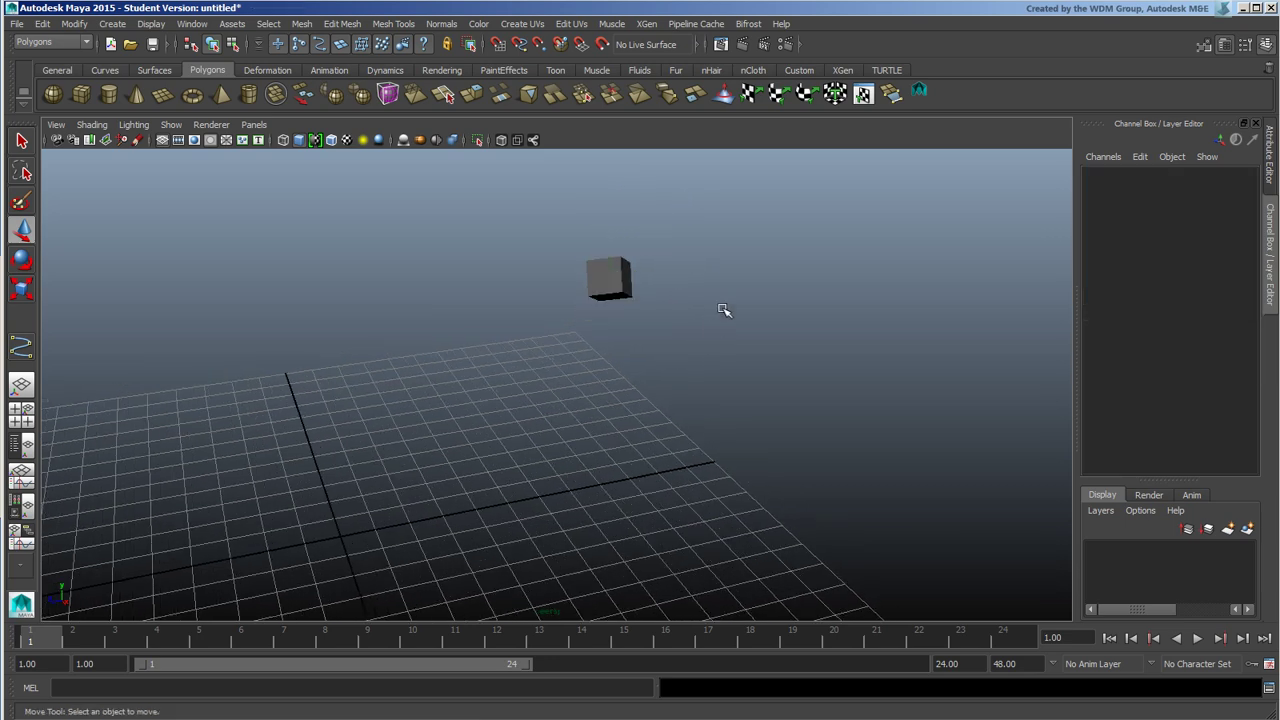
- Create a new polygon cone, then select the cube followed by the cone
{"action": "left_click", "coordinate": [130, 96]}
{"action": "mouse_move", "coordinate": [474, 394]}
{"action": "left_mouse_down", "text": "alt"}
{"action": "mouse_move", "coordinate": [529, 357]}
{"action": "mouse_move", "coordinate": [509, 394]}
{"action": "mouse_move", "coordinate": [483, 403]}
{"action": "mouse_move", "coordinate": [534, 383]}
{"action": "mouse_move", "coordinate": [499, 392]}
{"action": "left_mouse_up", "text": "alt"}
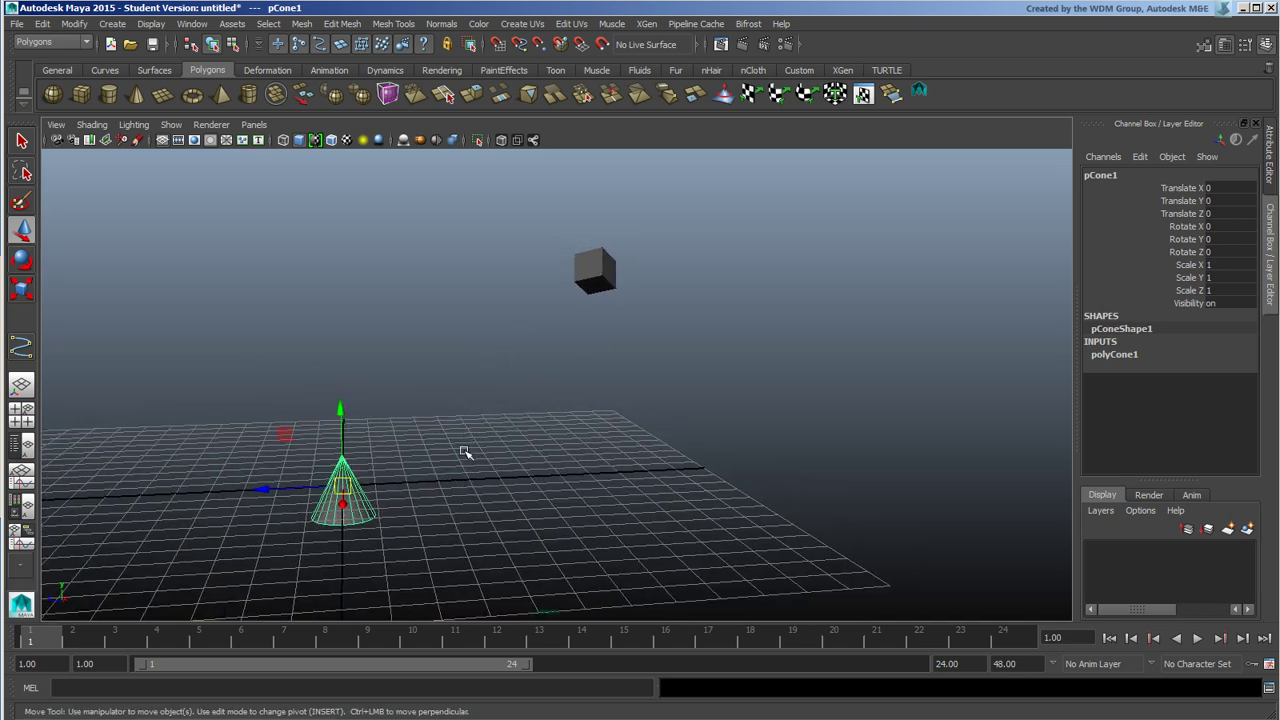
{"action": "left_click", "coordinate": [468, 387]}
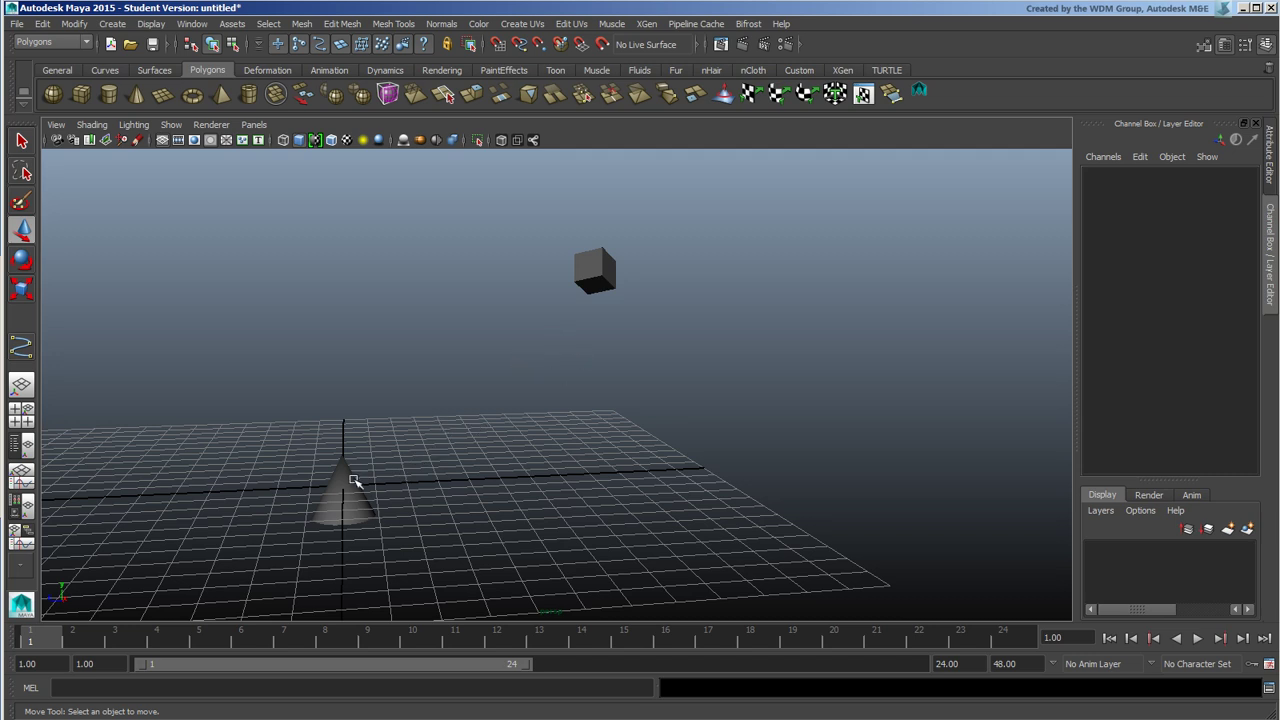
{"action": "left_click", "coordinate": [595, 276]}
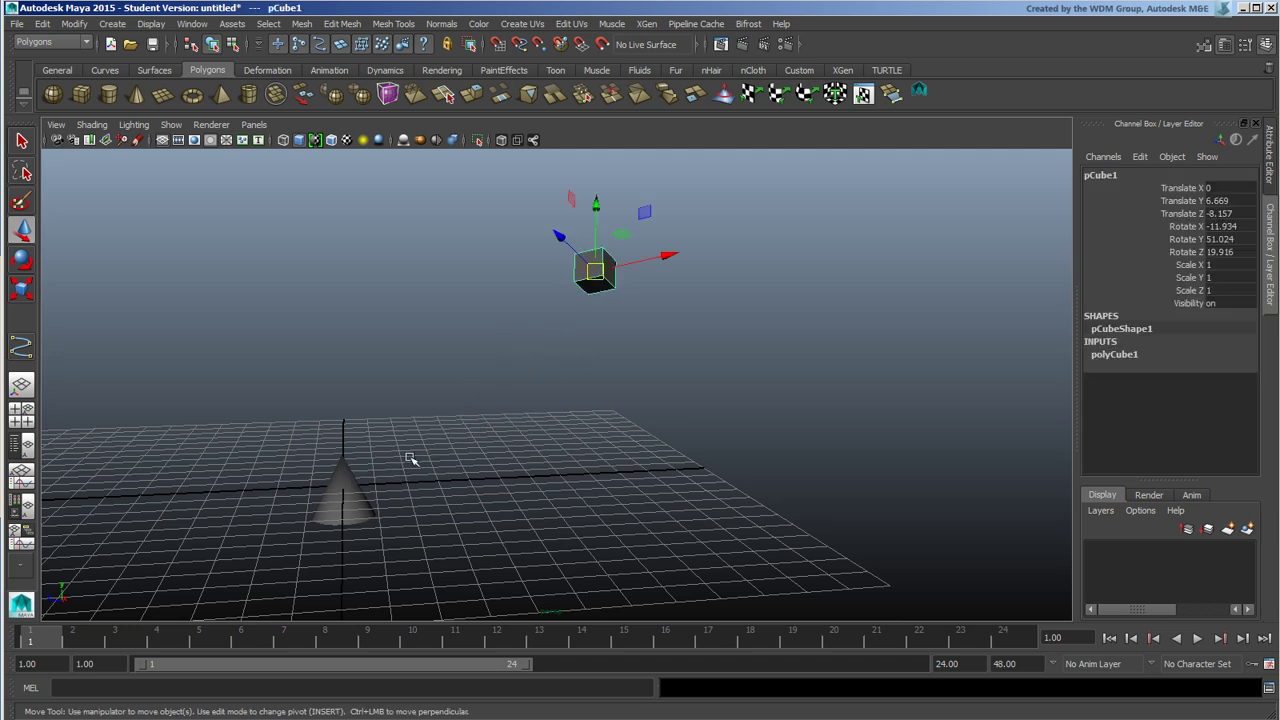
{"action": "left_click", "coordinate": [333, 472]}
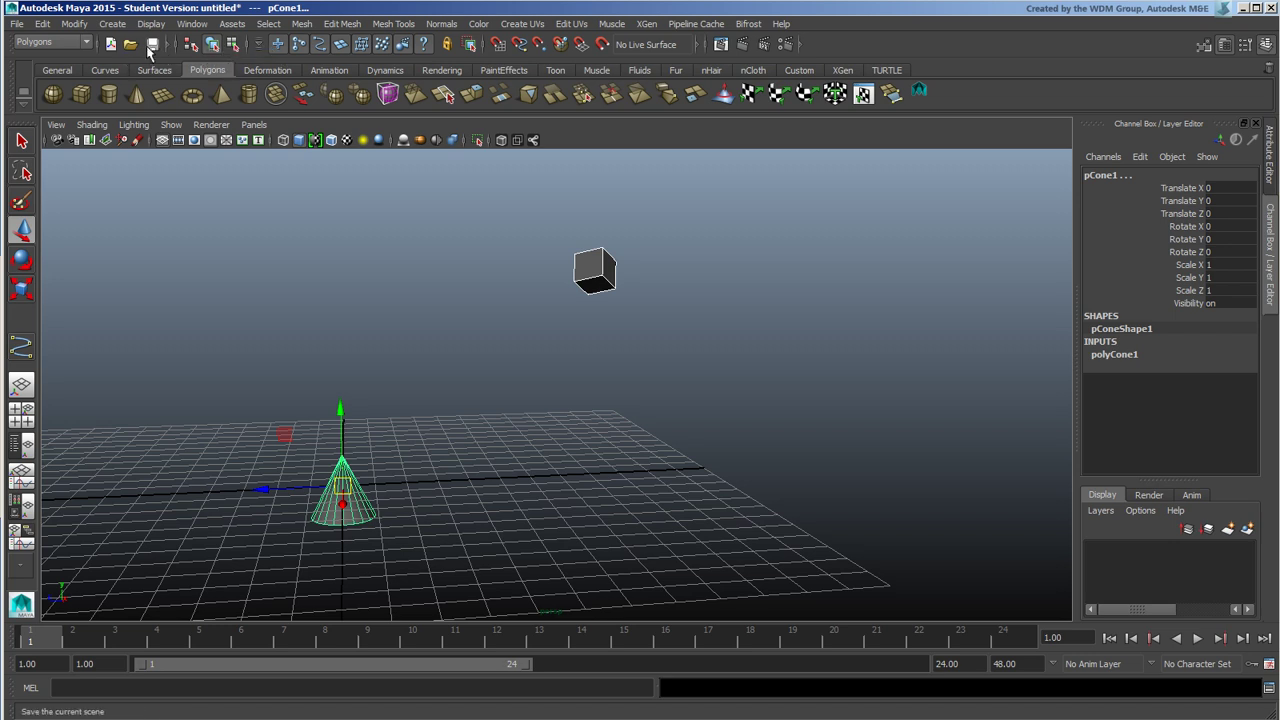
- In the Animation menu set, point- and orient-constrain the cone to the cube, then remove the constraints
{"action": "left_click", "coordinate": [65, 43]}
{"action": "left_click", "coordinate": [35, 57]}
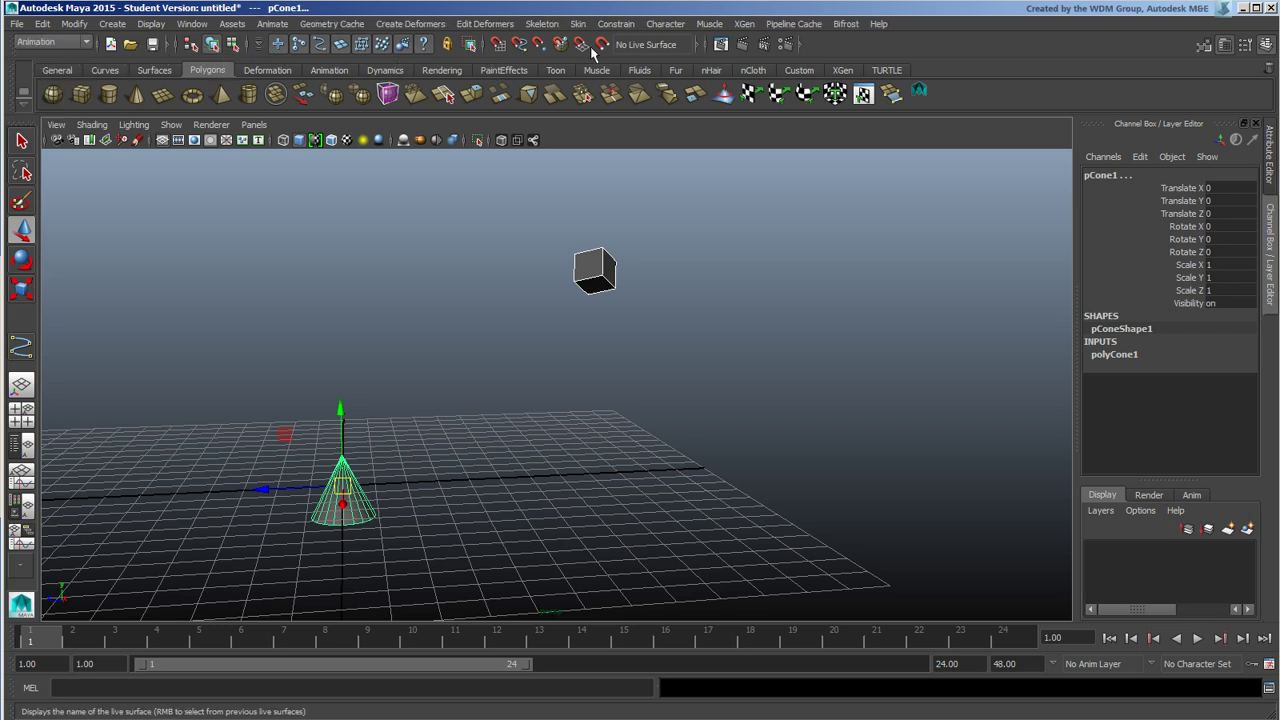
{"action": "left_click", "coordinate": [617, 24]}
{"action": "left_click", "coordinate": [638, 42]}
{"action": "left_click", "coordinate": [616, 24]}
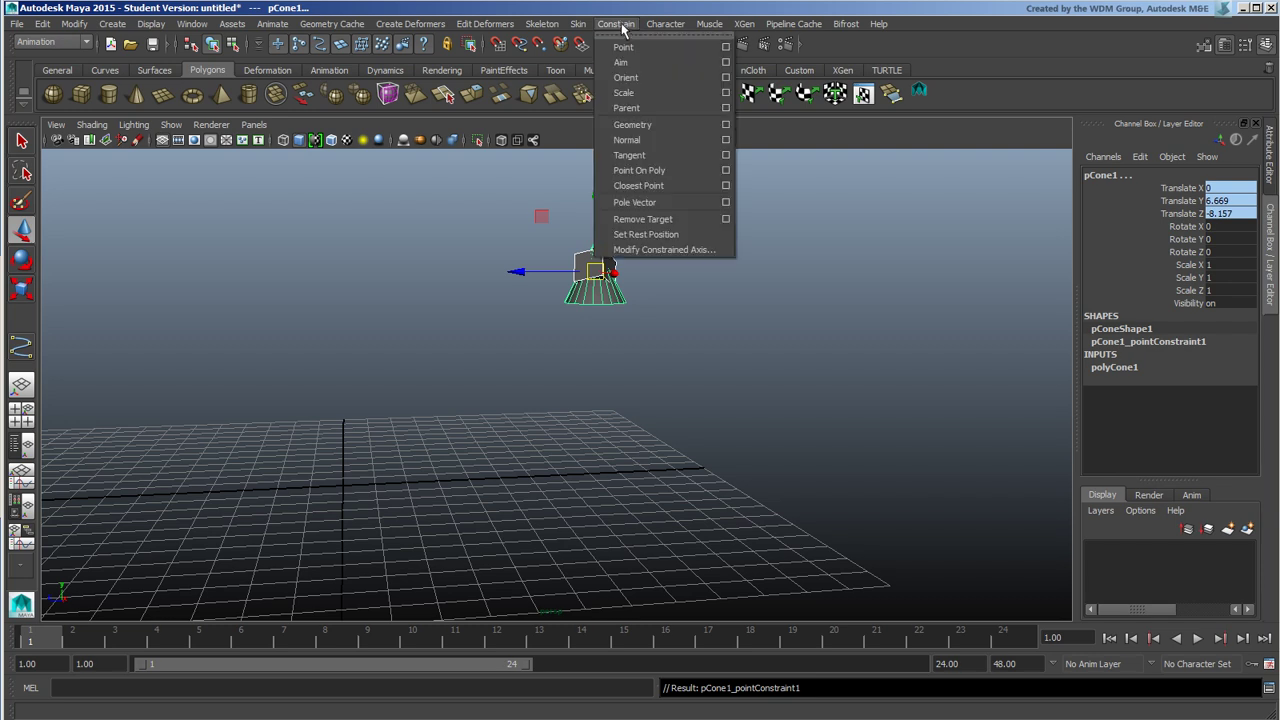
{"action": "left_click", "coordinate": [663, 79]}
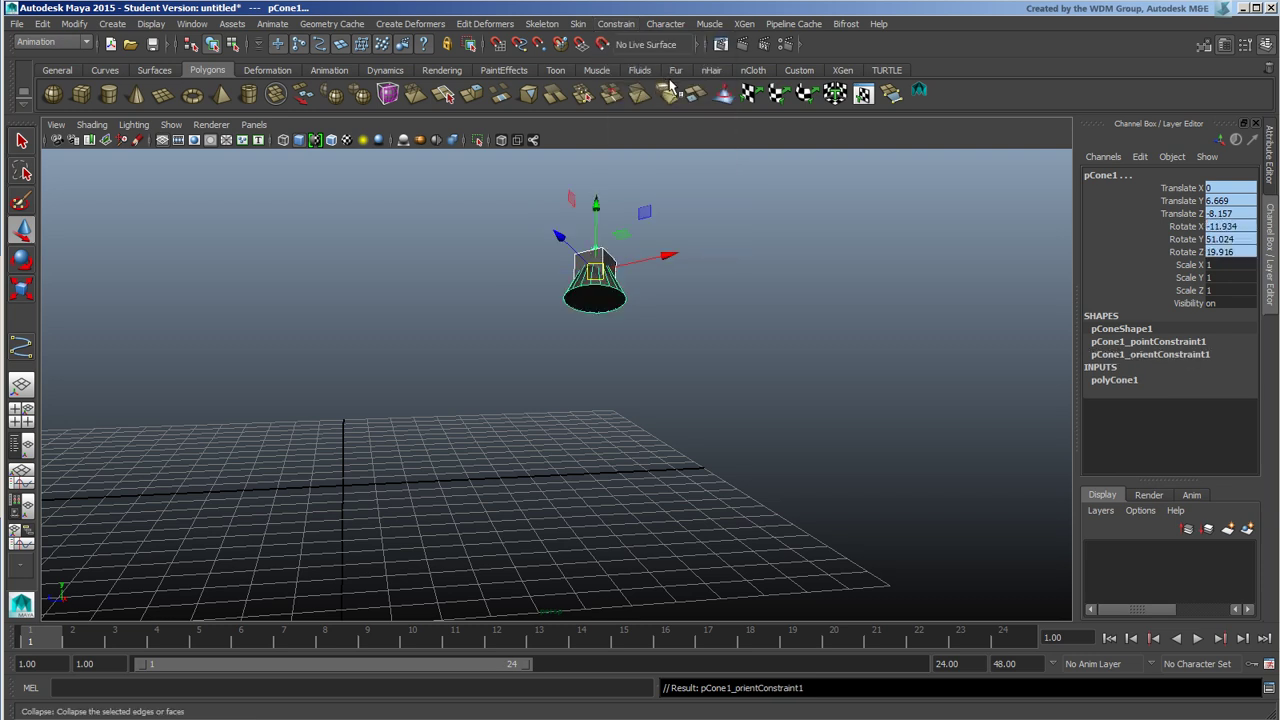
{"action": "left_click", "coordinate": [616, 24]}
{"action": "left_click", "coordinate": [695, 219]}
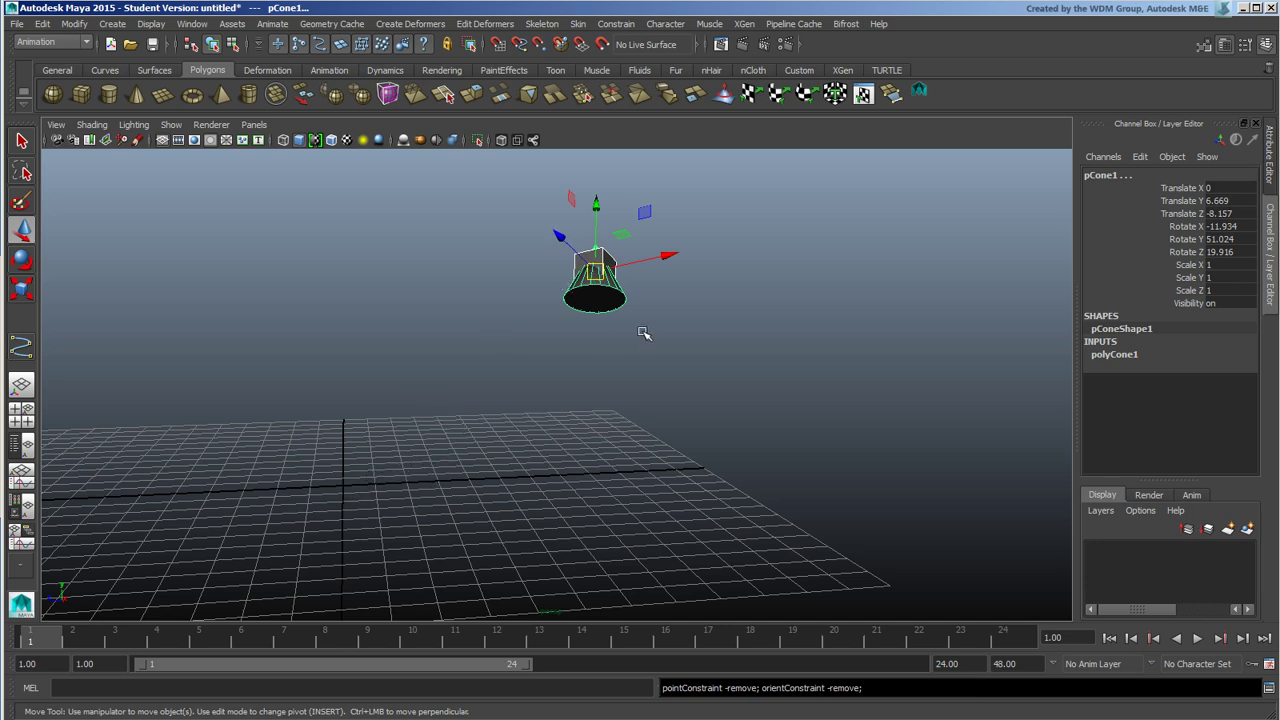
{"action": "left_click_drag", "start_coordinate": [601, 337], "coordinate": [651, 346], "text": "alt"}
{"action": "left_click", "coordinate": [737, 337]}
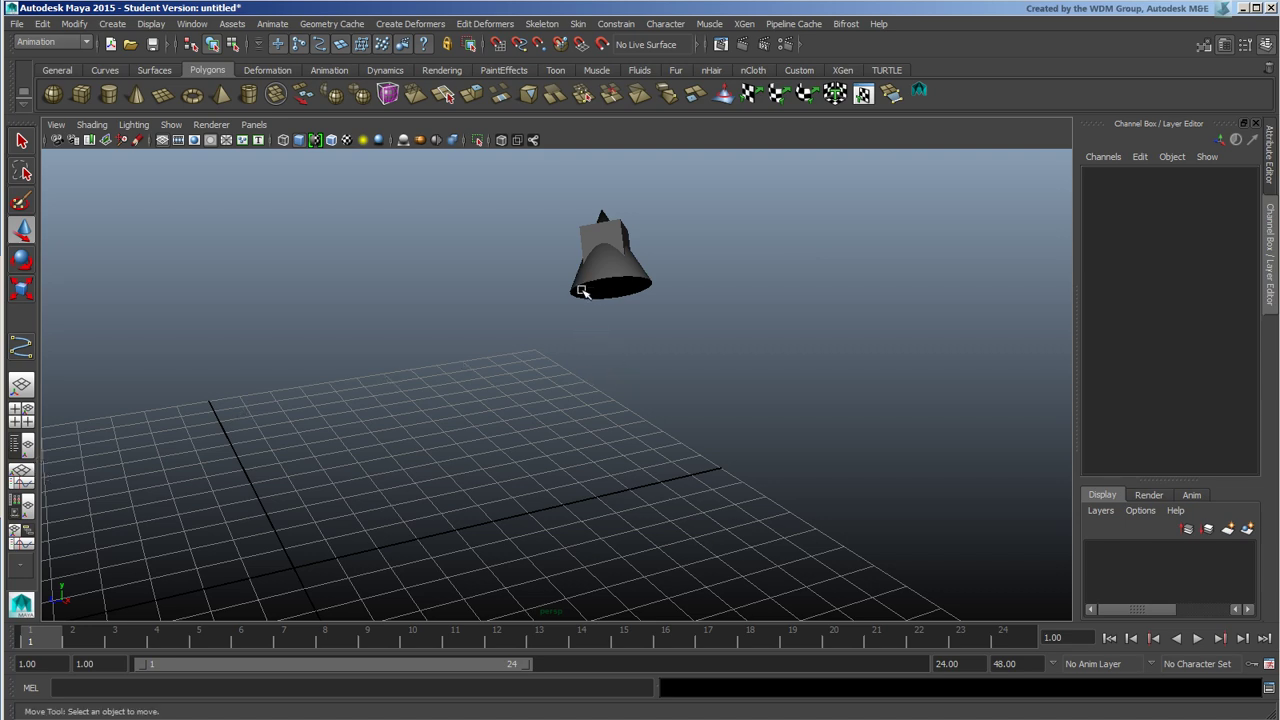
{"action": "left_click_drag", "start_coordinate": [563, 306], "coordinate": [598, 341], "text": "alt"}
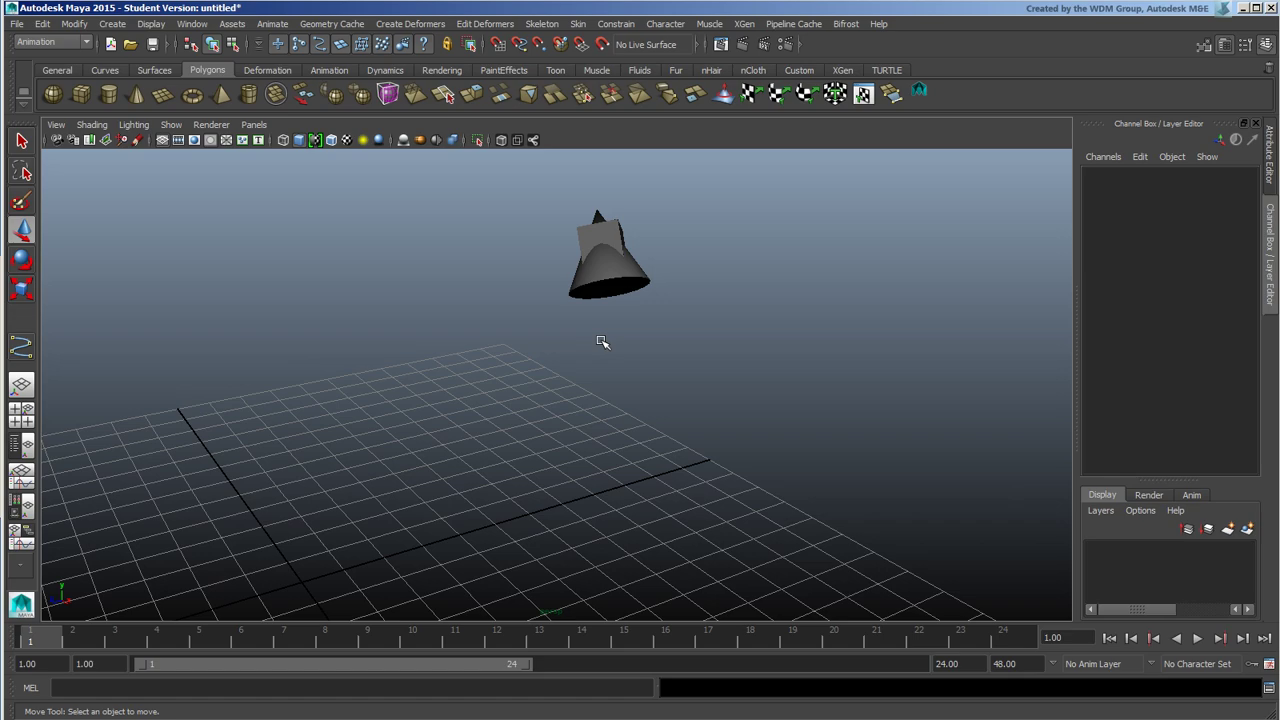